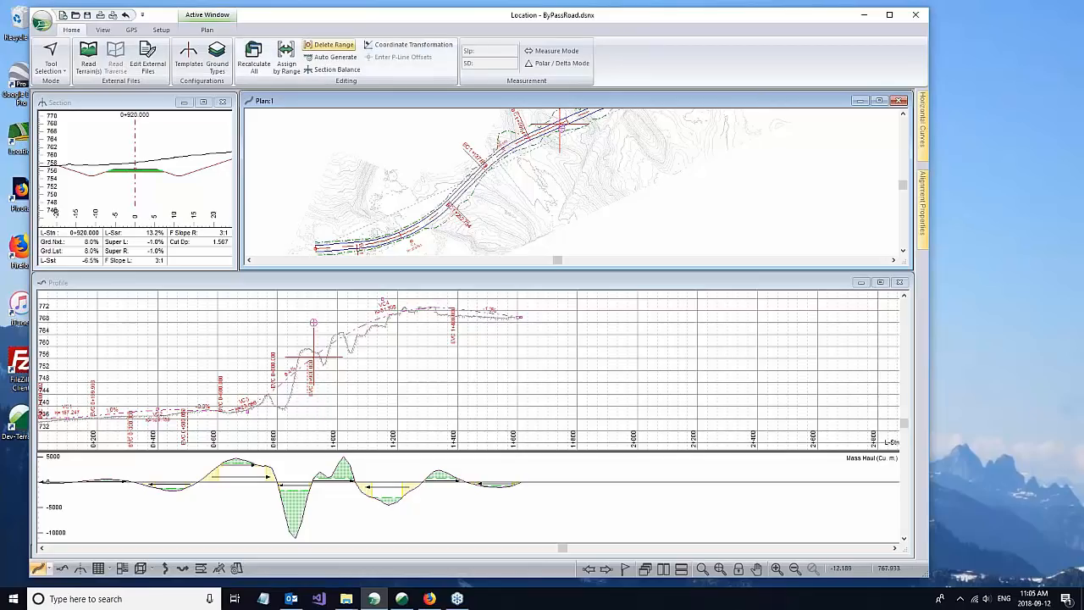
Step: Save the road design in LandXML format as ByPassRoadStaking in the ExampleRoads folder
mouse_move(555, 155)
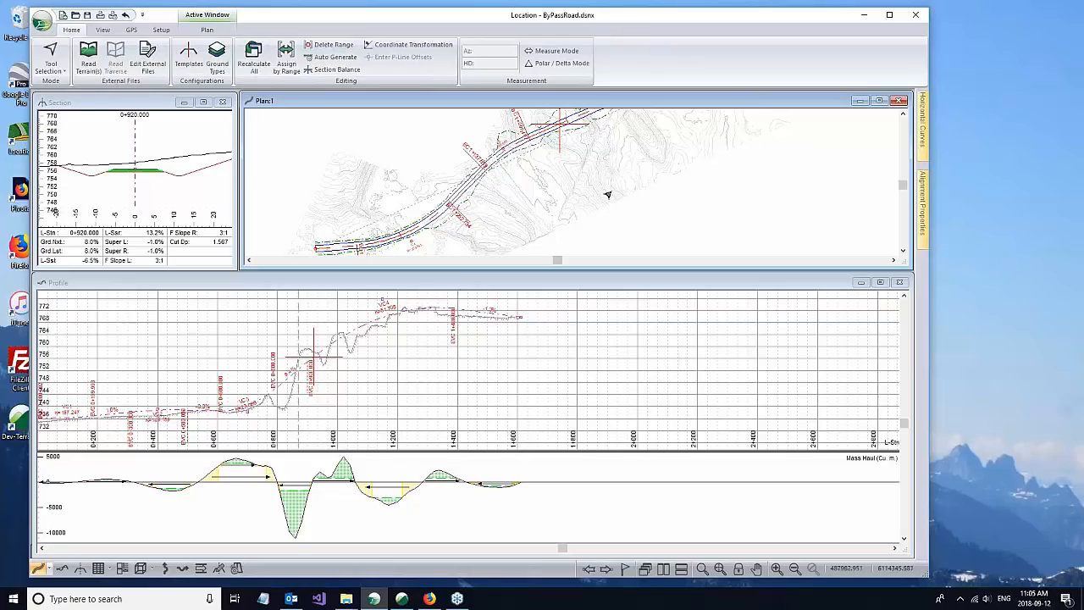
mouse_move(621, 195)
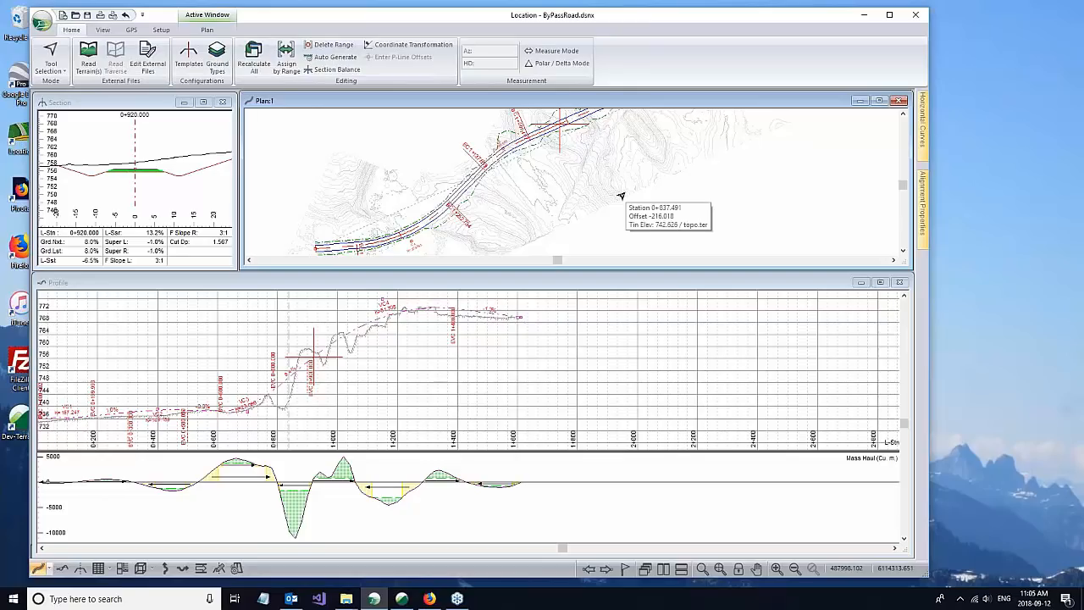
click(120, 102)
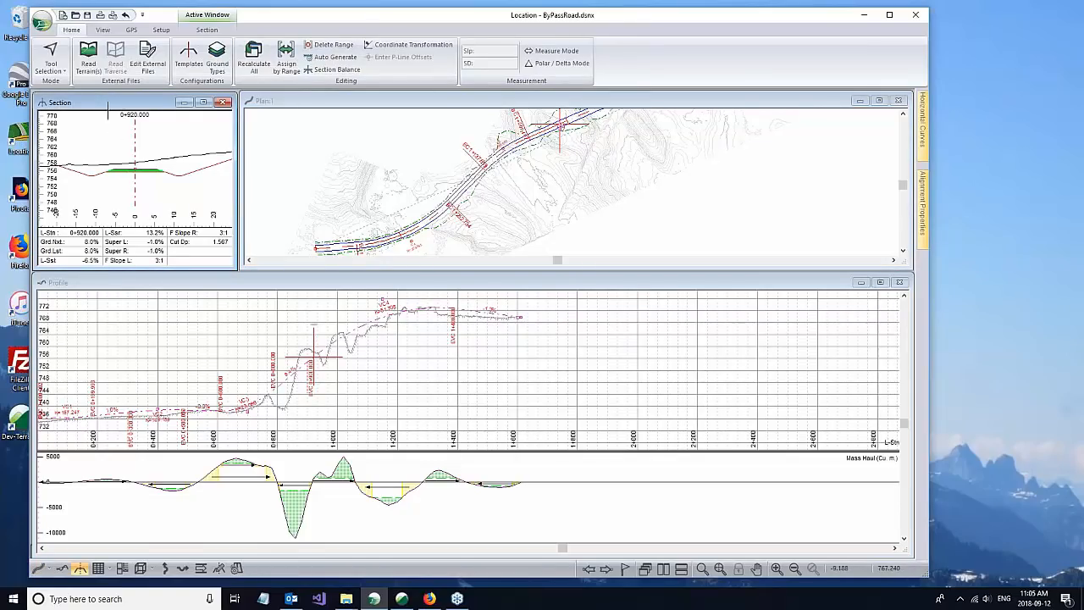
click(41, 20)
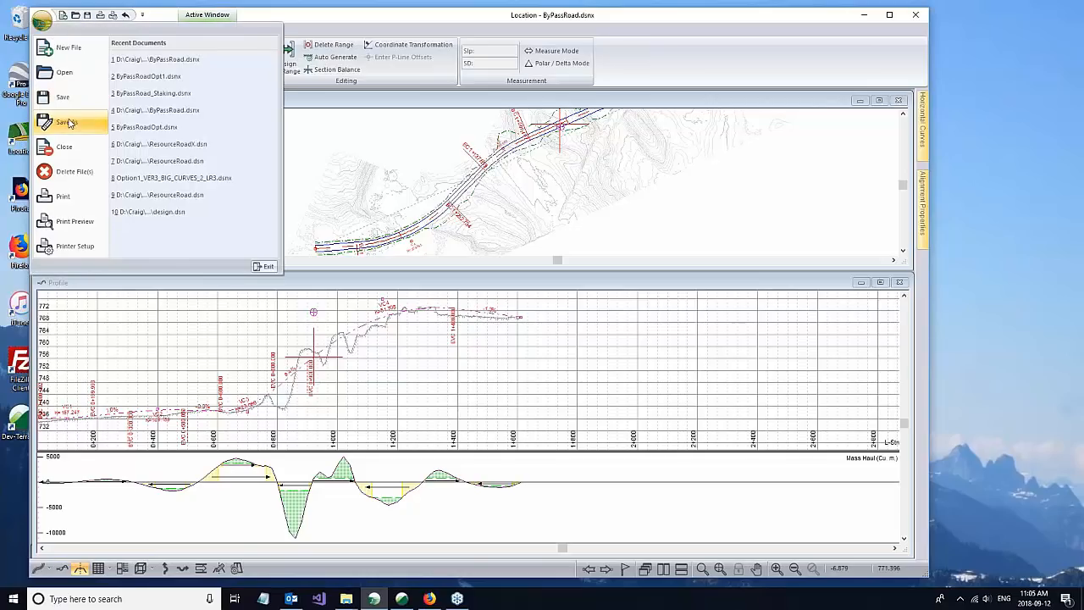
click(70, 122)
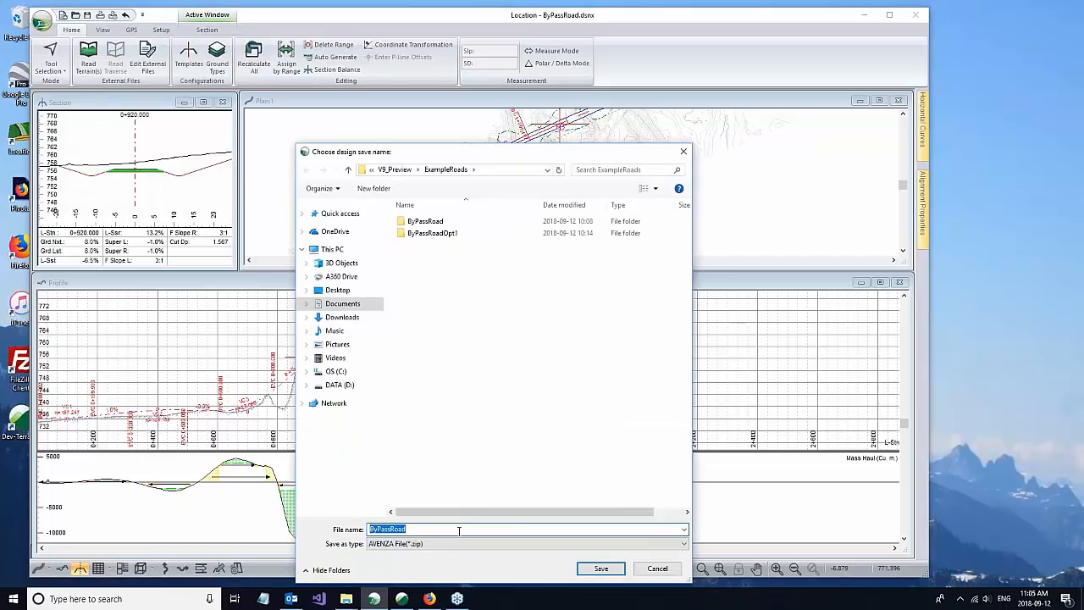
click(454, 543)
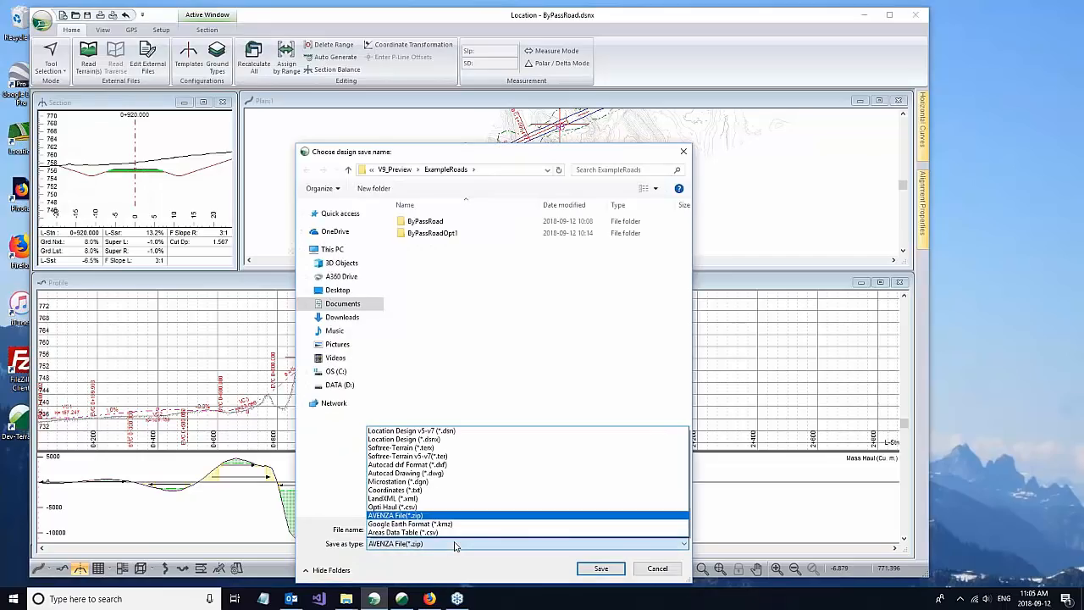
click(404, 498)
click(596, 572)
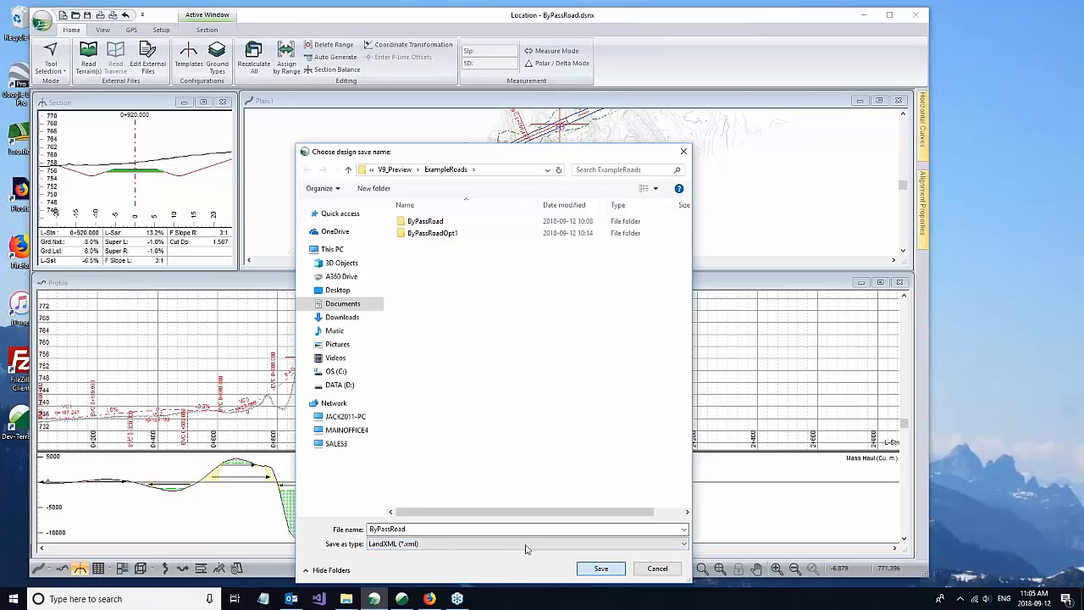
click(501, 529)
text(Staking)
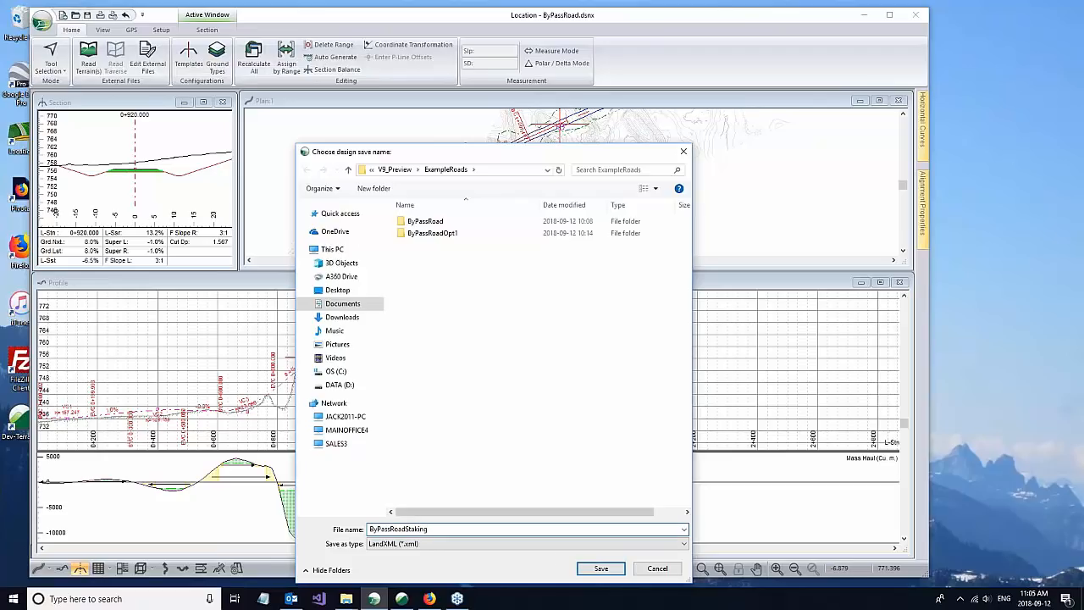
click(600, 568)
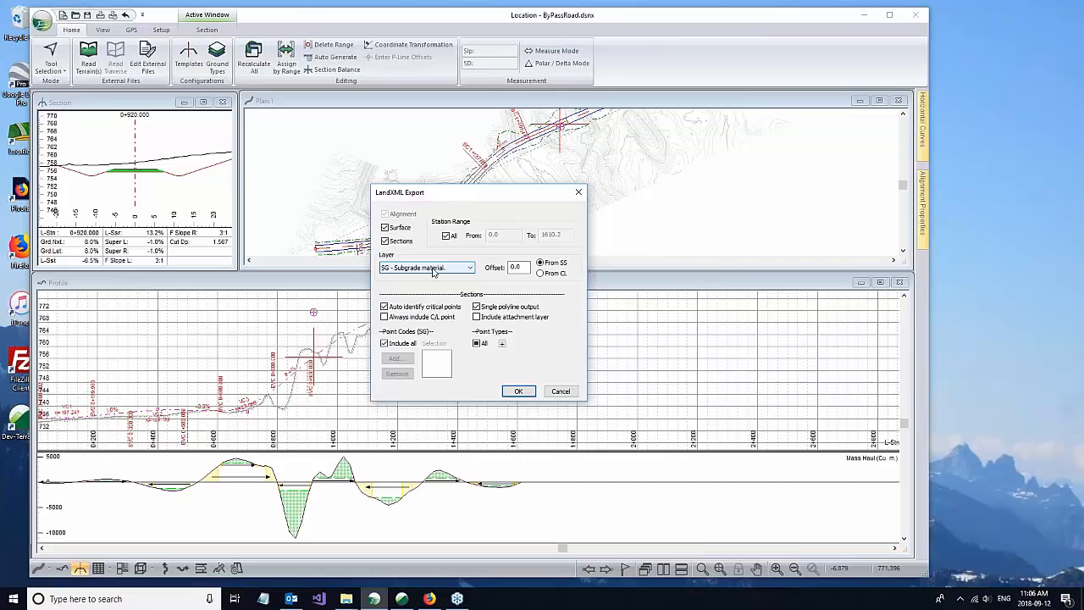
Step: Export the surface and sections for all stations, keeping SG - Subgrade material as the layer
click(471, 268)
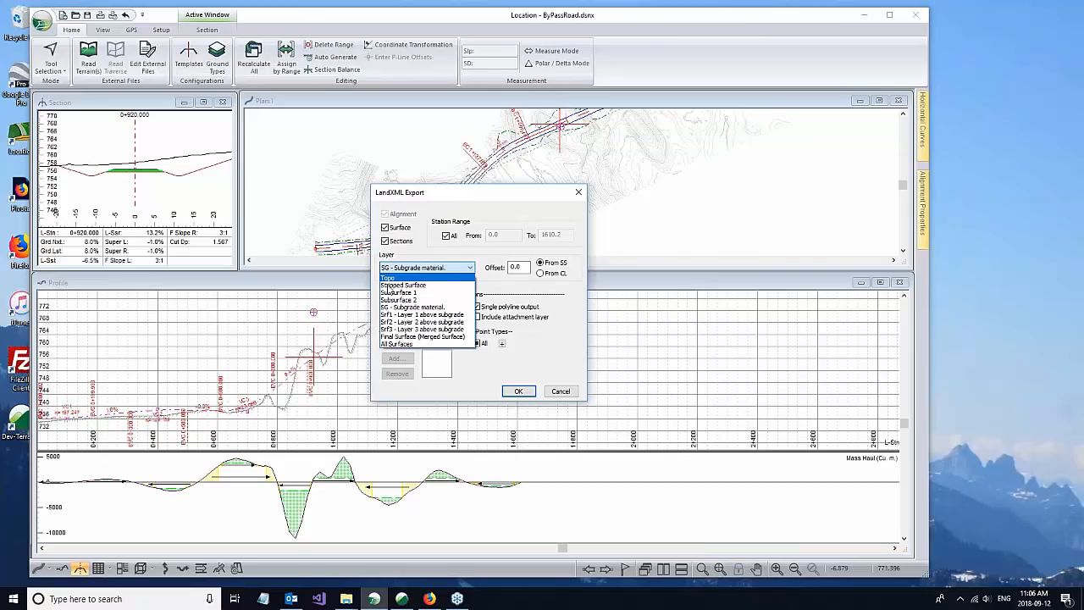
click(463, 392)
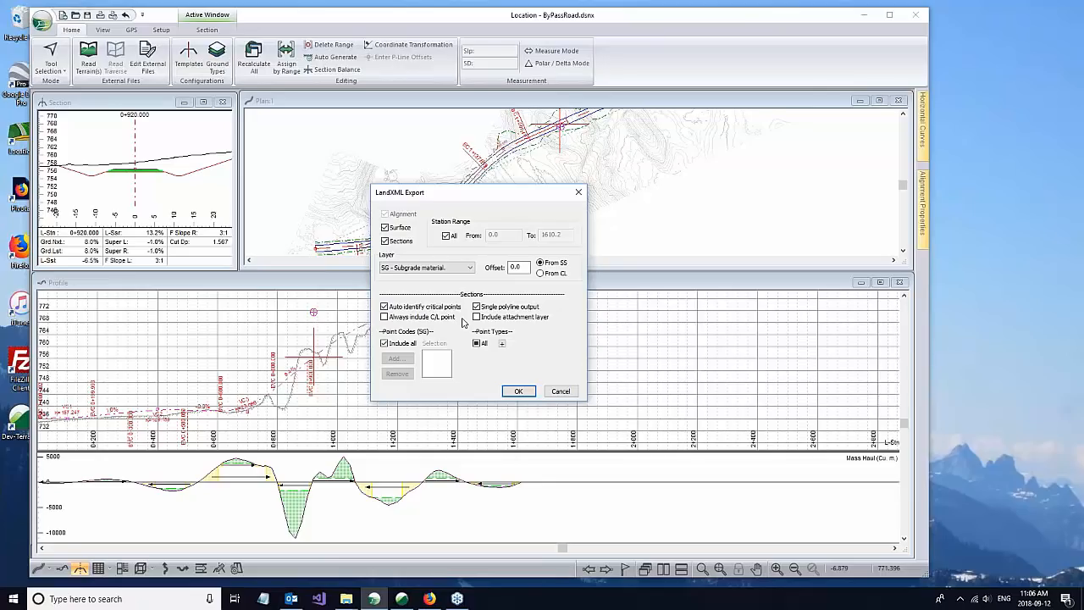
click(513, 394)
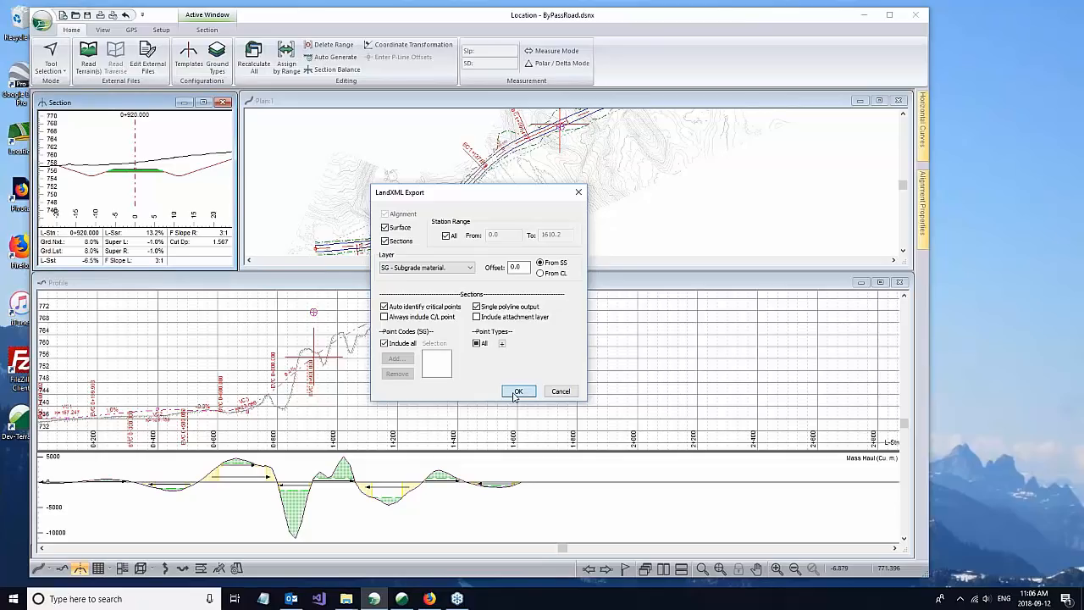
Step: Switch to File Explorer, select the exported ByPassRoadStaking.xml in ExampleRoads, and minimize the Location window
mouse_move(347, 598)
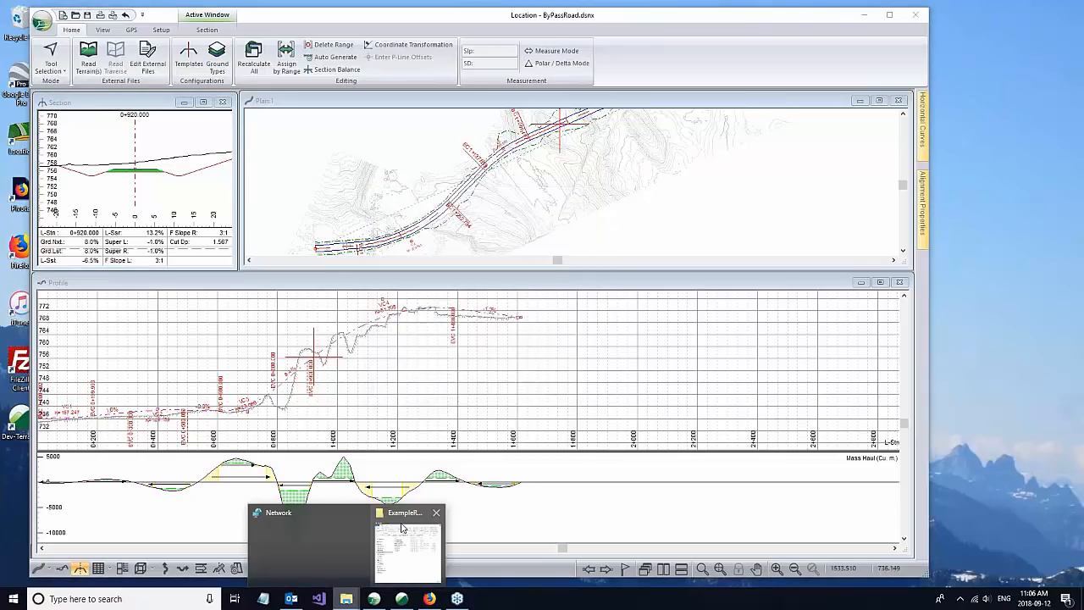
click(411, 551)
click(719, 255)
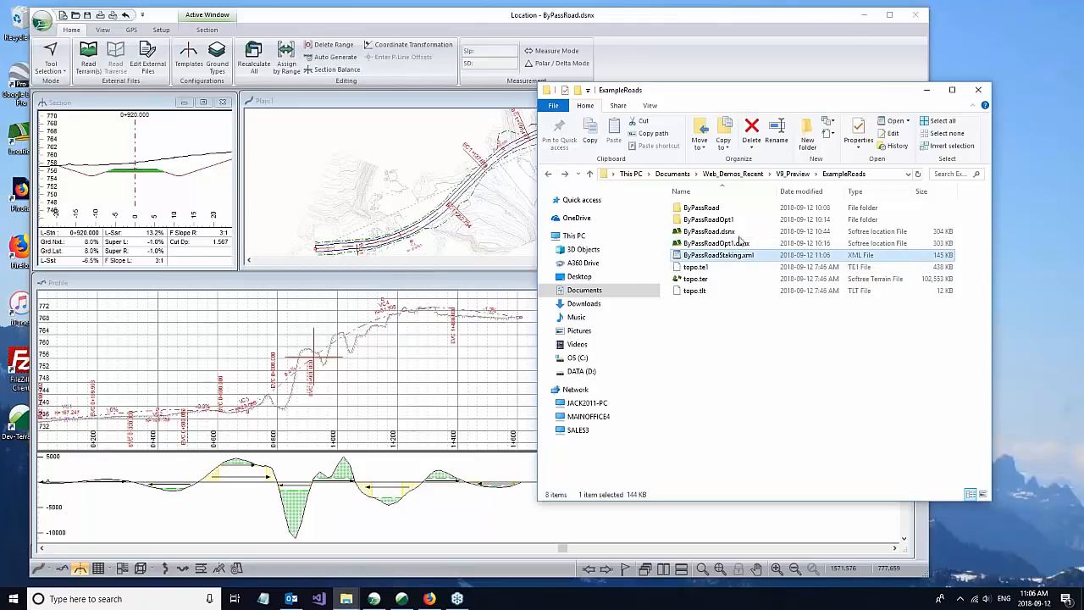
click(865, 16)
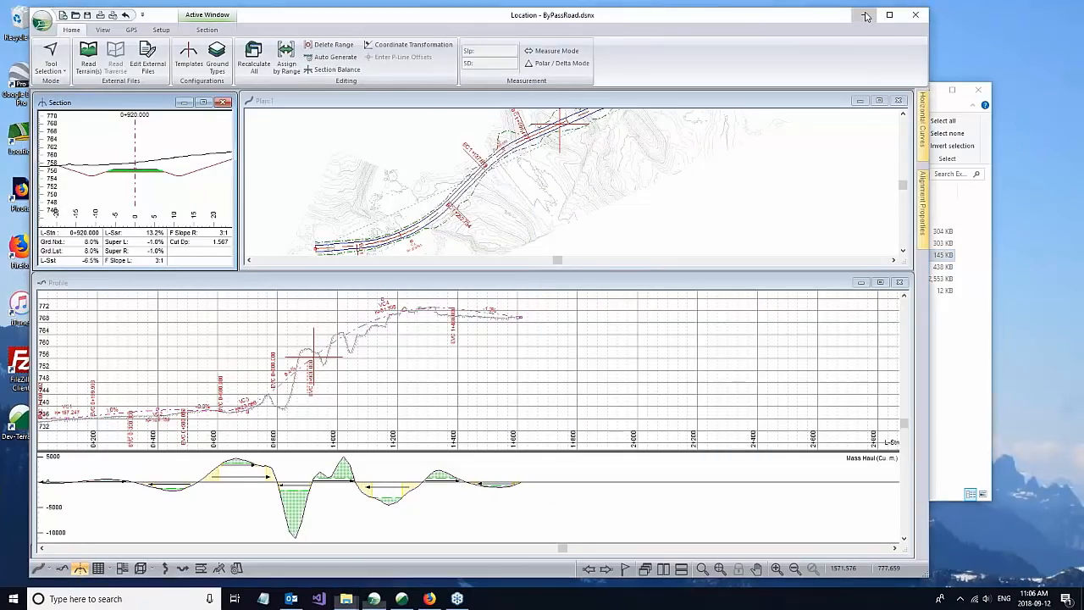
click(865, 16)
Step: Start Terrain and import ByPassRoadStaking.xml as TIN surface Option1, ignoring hidden triangles and auto-grouping points
double_click(23, 422)
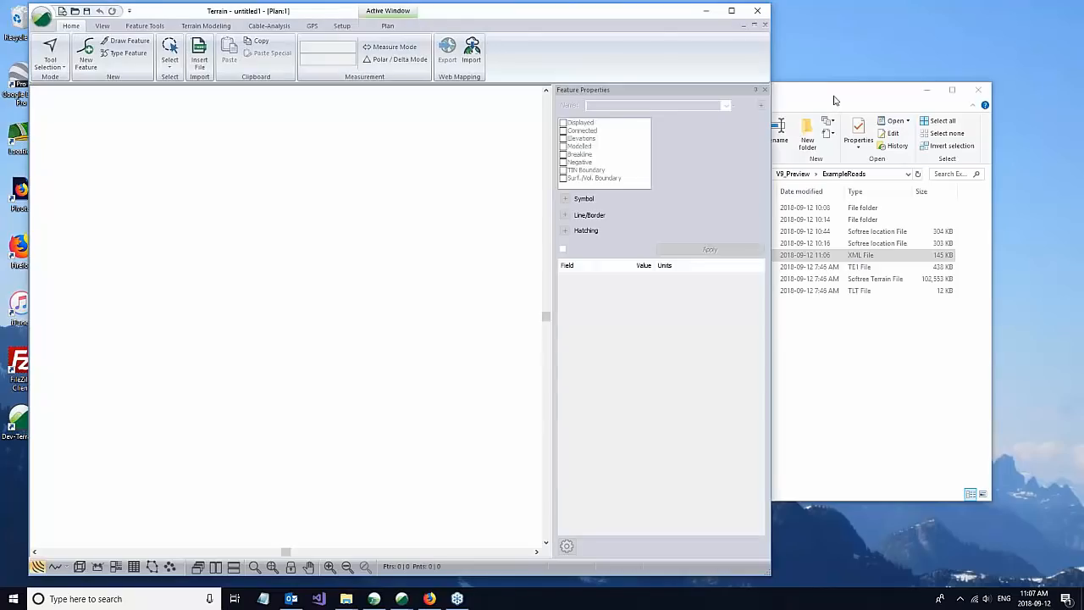
click(833, 96)
drag(692, 95, 756, 92)
drag(766, 256, 276, 283)
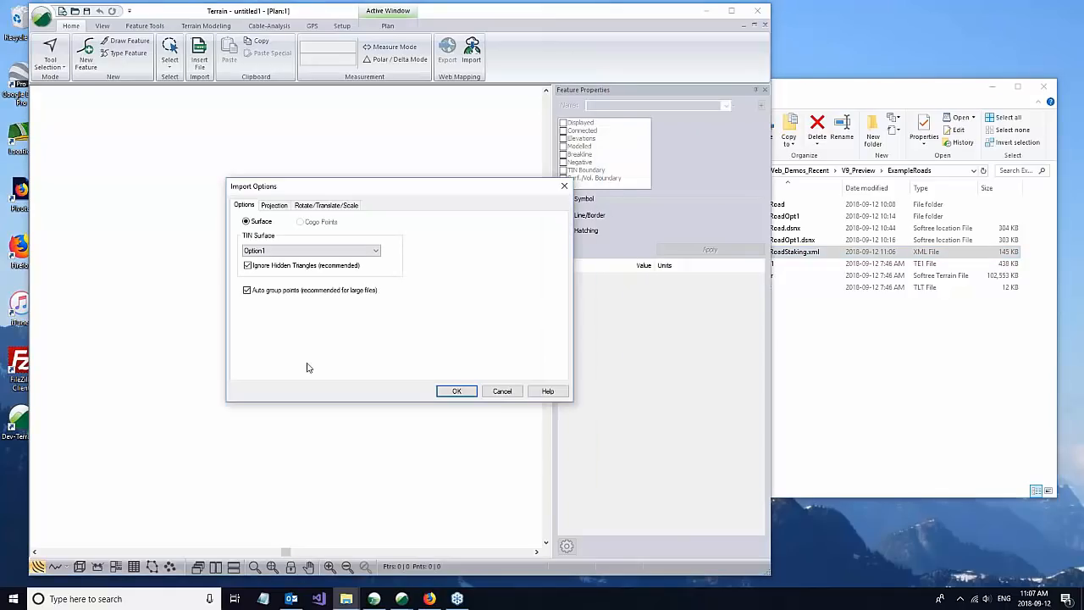
click(454, 391)
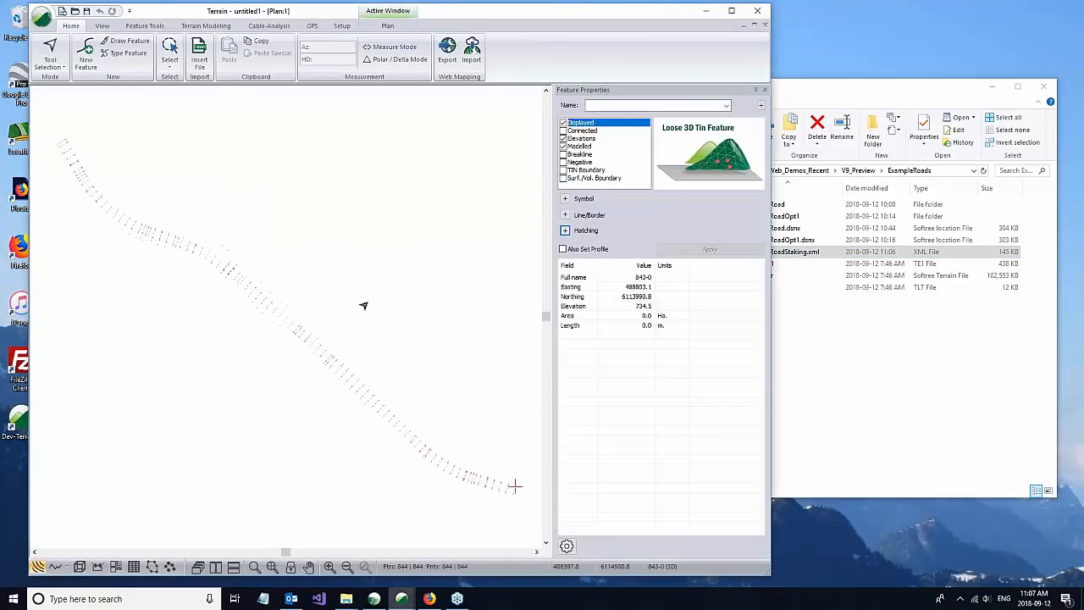
Step: Open a 3D view tiled beside the plan and examine the imported road surface along its length
click(215, 566)
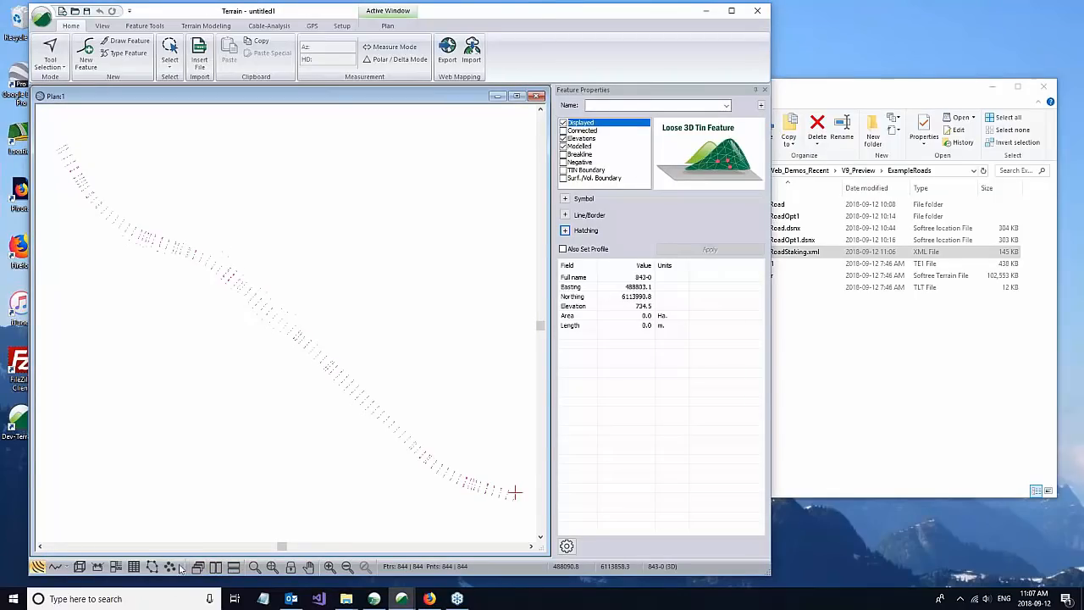
click(84, 567)
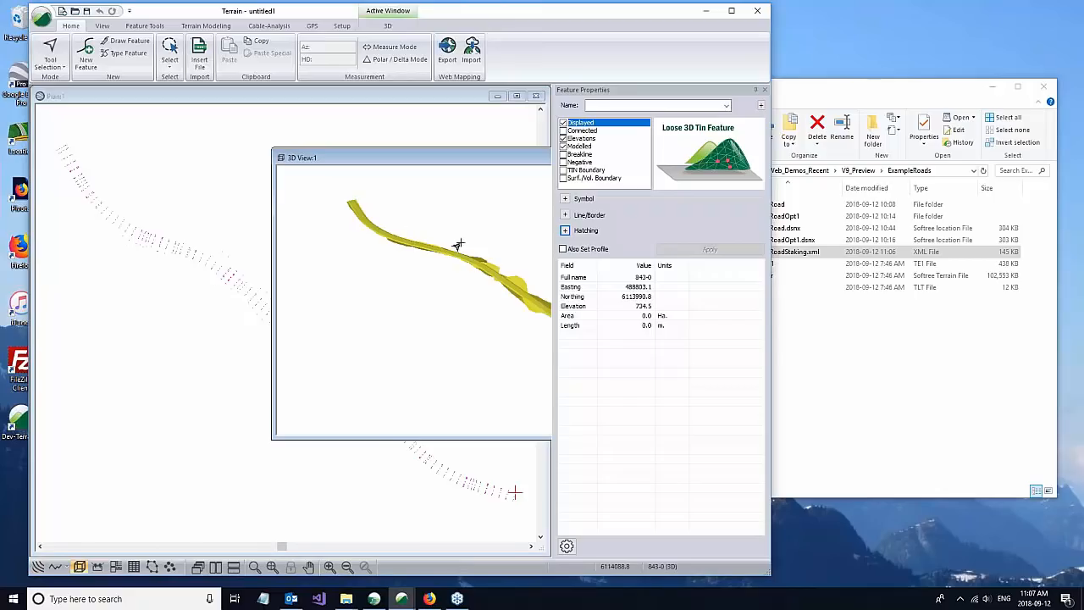
click(215, 567)
drag(203, 352, 166, 247)
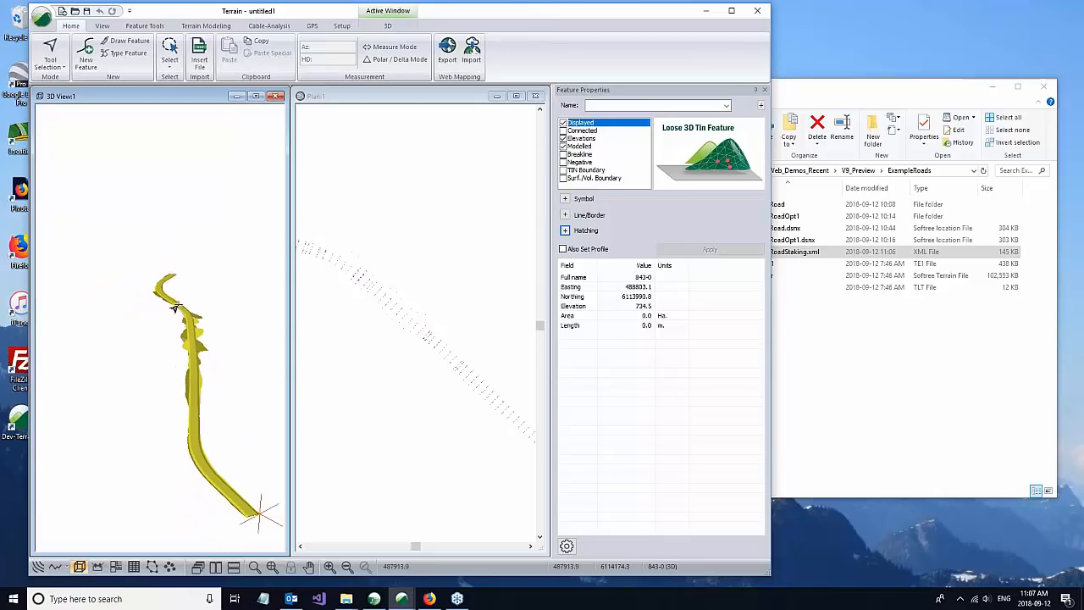
scroll(197, 331, up, 5)
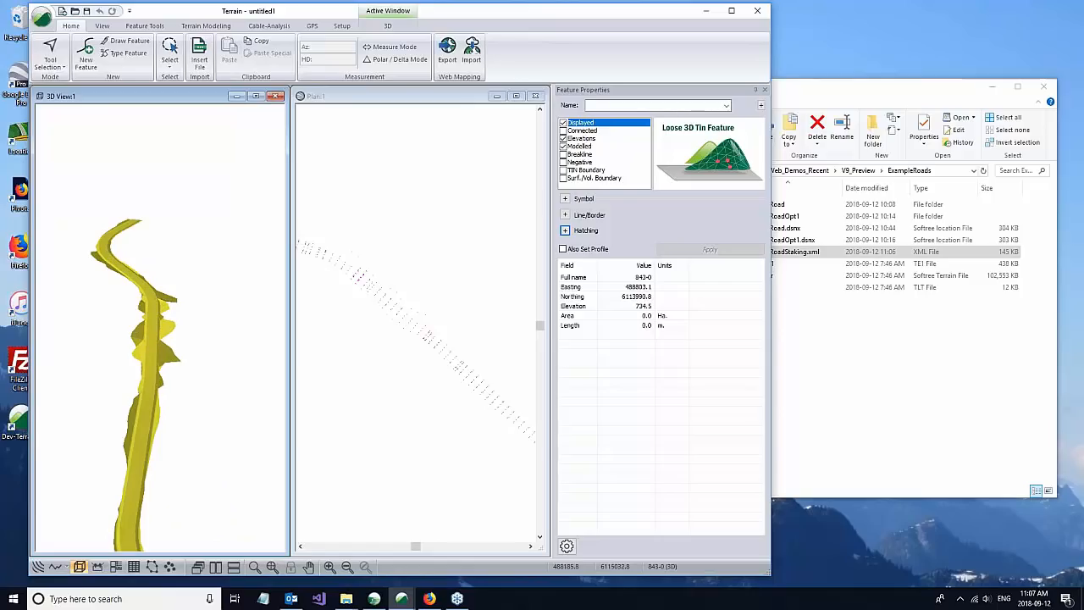
Step: Close Terrain without saving the changes and switch back to the ByPassRoad design in Location
click(470, 100)
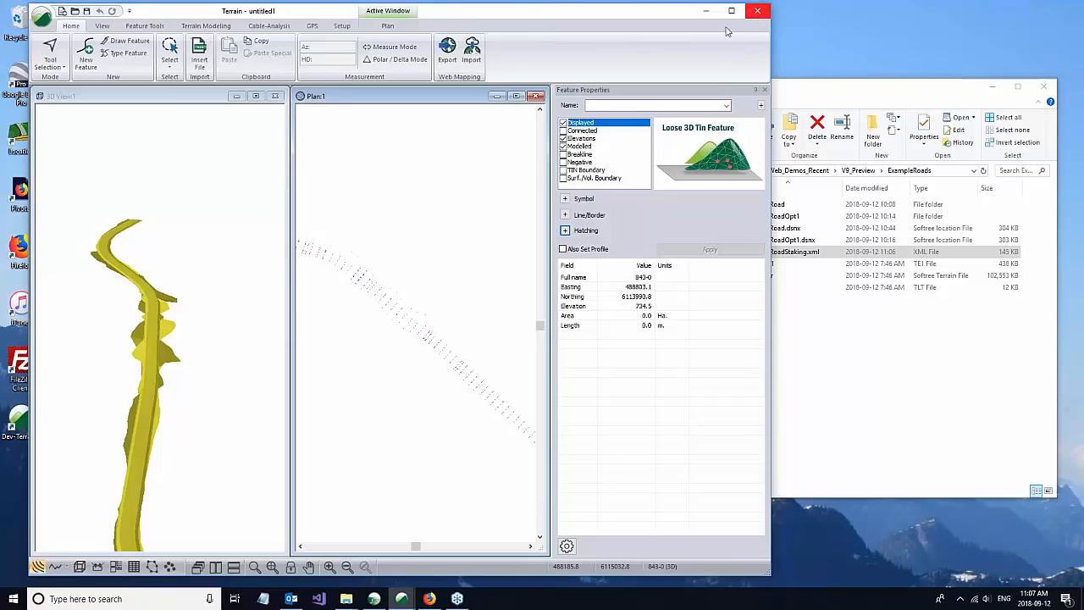
drag(653, 12, 660, 16)
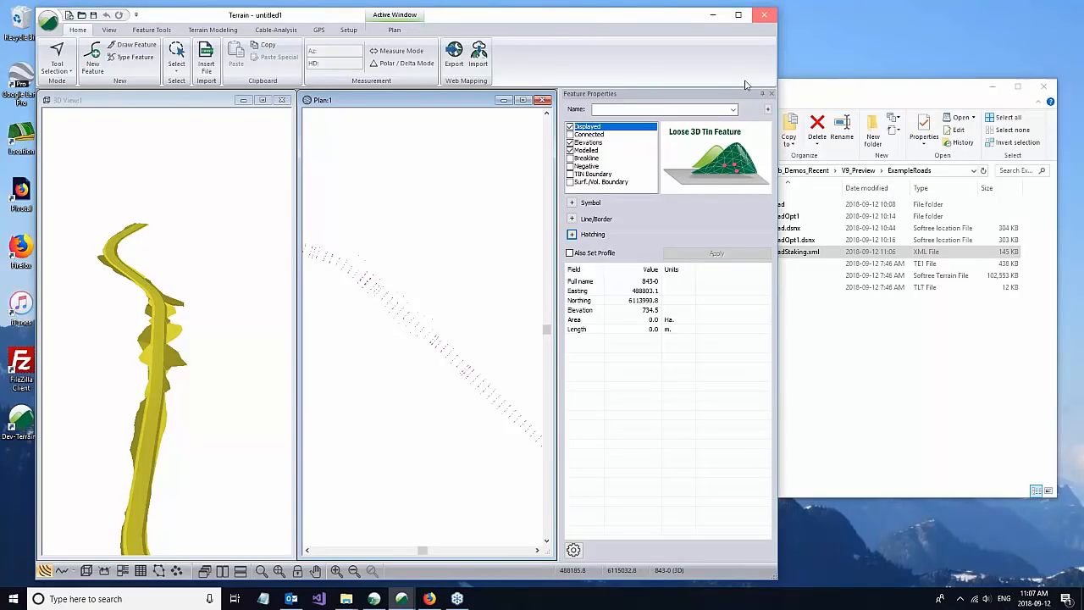
click(764, 15)
click(424, 324)
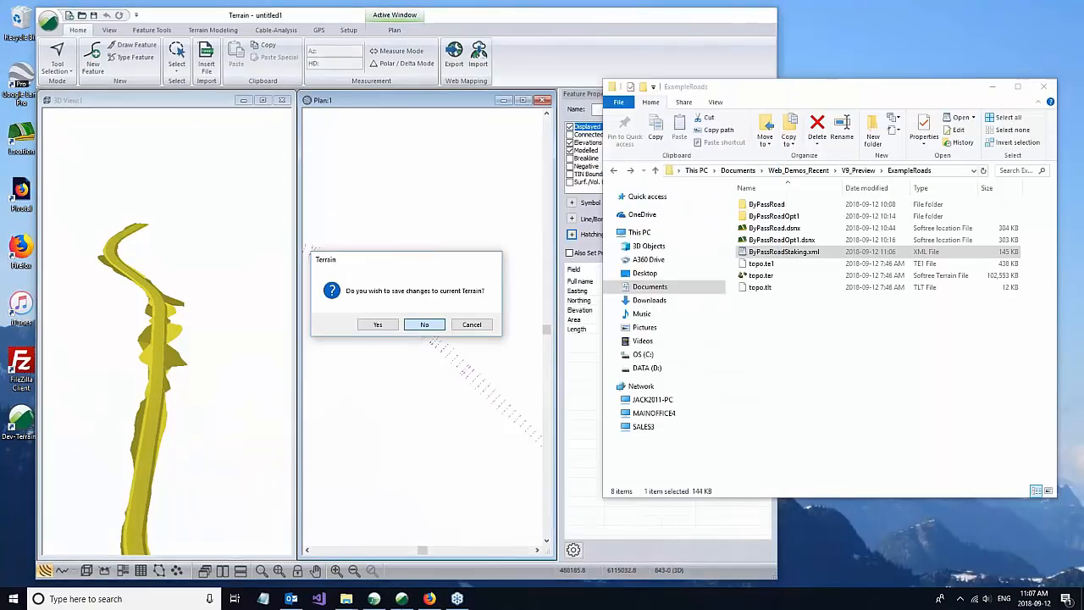
click(373, 598)
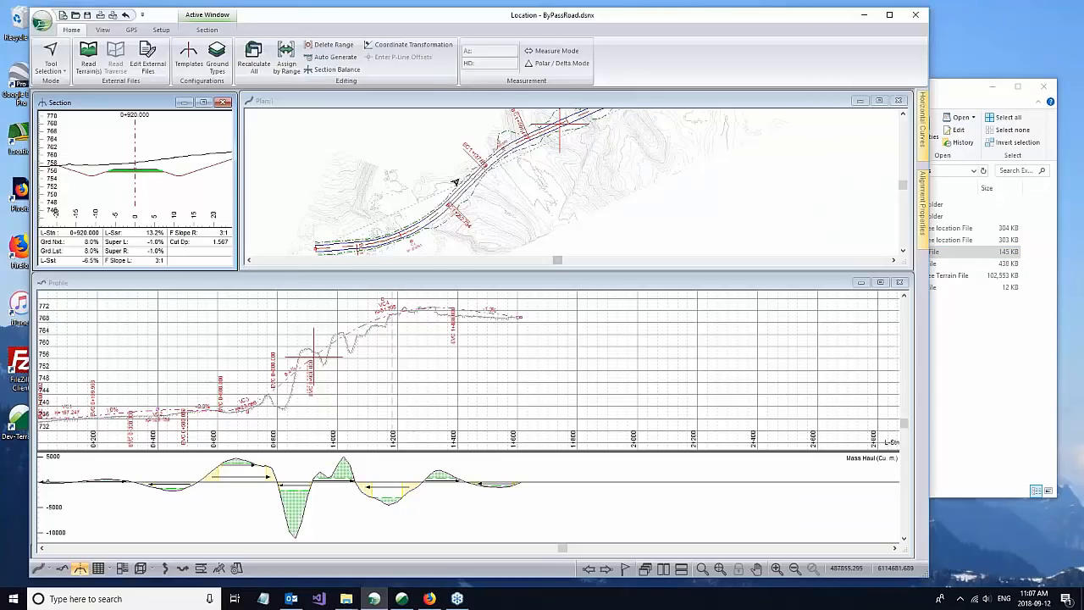
Step: Open the design's external terrain file topo.ter for editing in Terrain
mouse_move(514, 231)
mouse_move(186, 175)
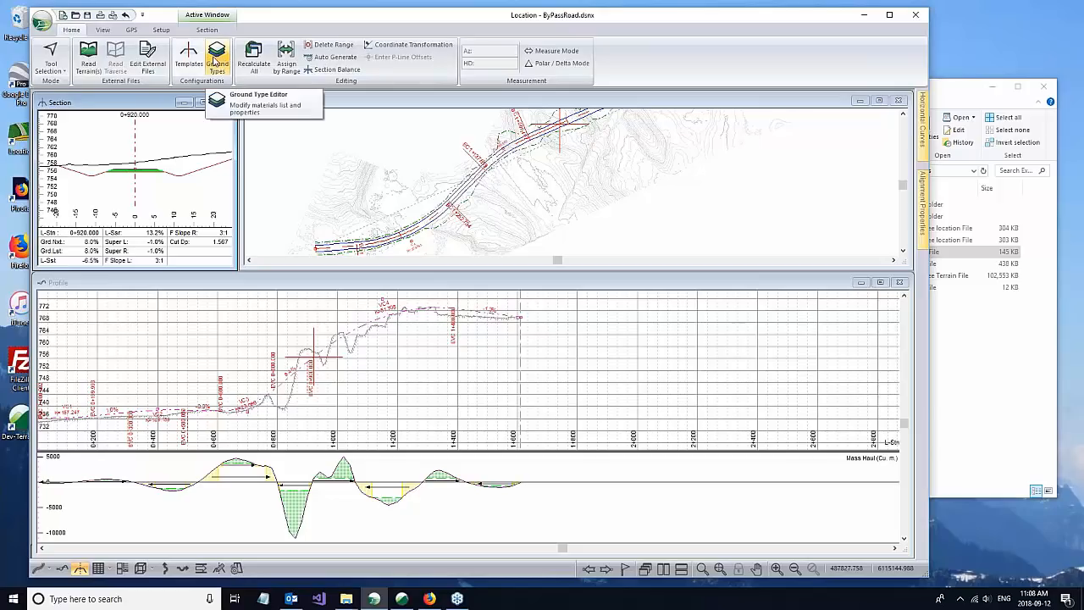
click(142, 60)
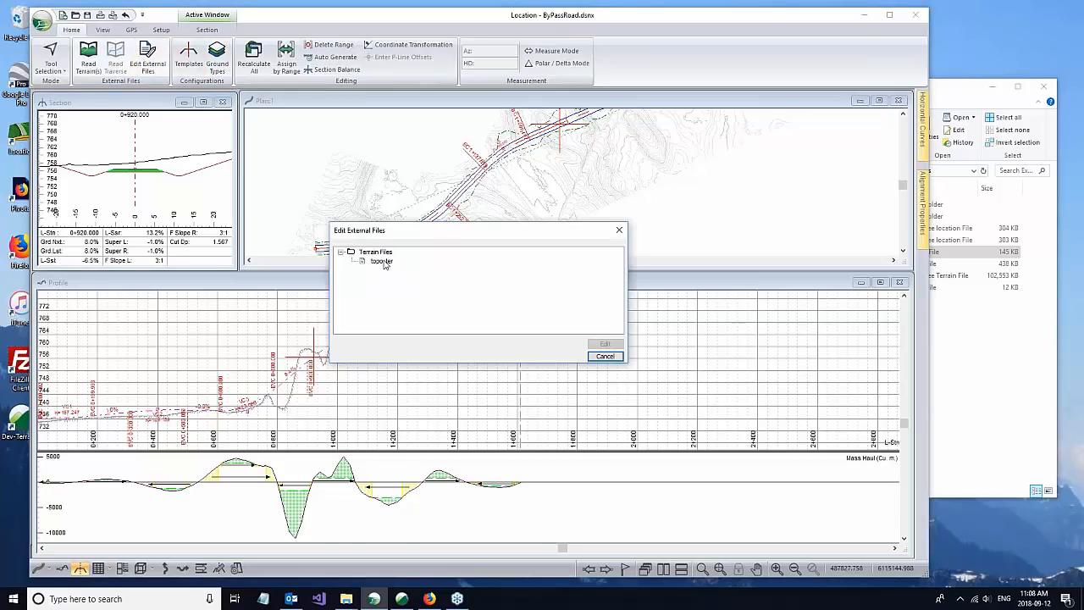
click(382, 262)
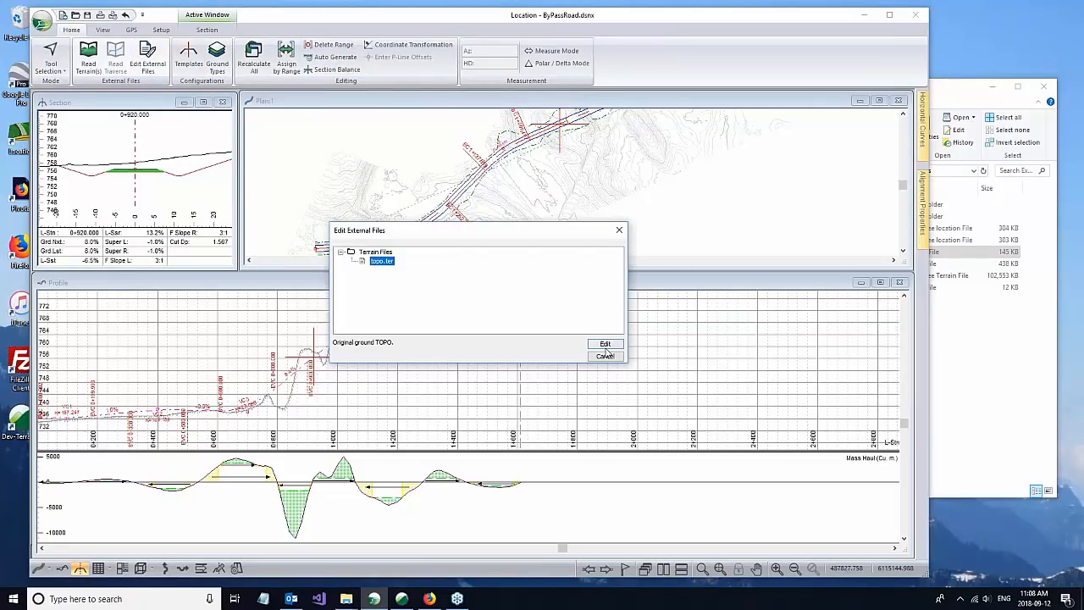
click(603, 344)
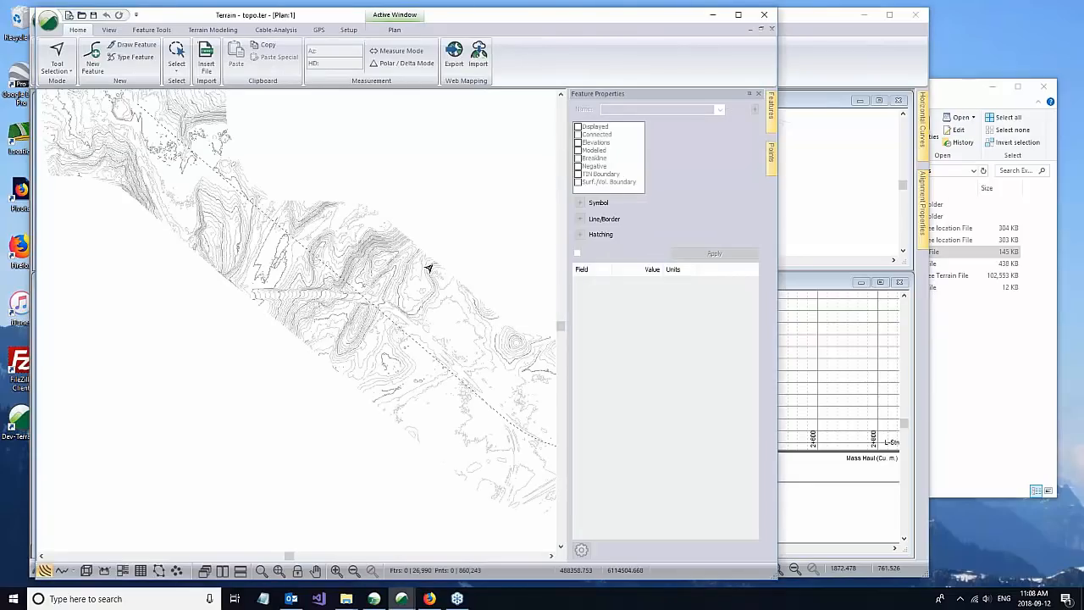
Step: Select the dashed C-Line feature running through the contours in the plan
scroll(423, 266, down, 2)
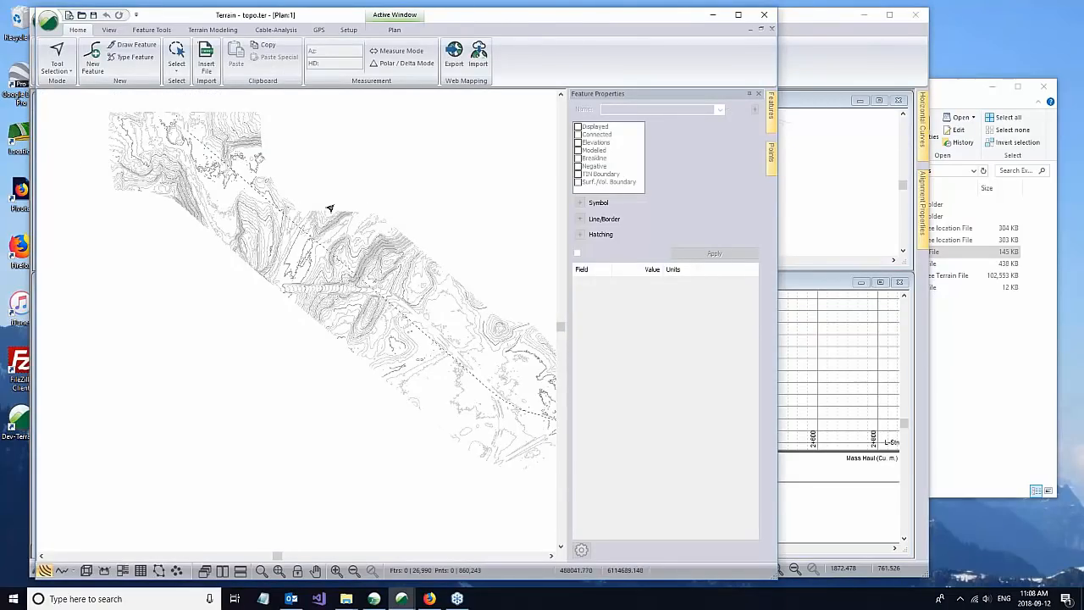
mouse_move(323, 243)
mouse_move(420, 339)
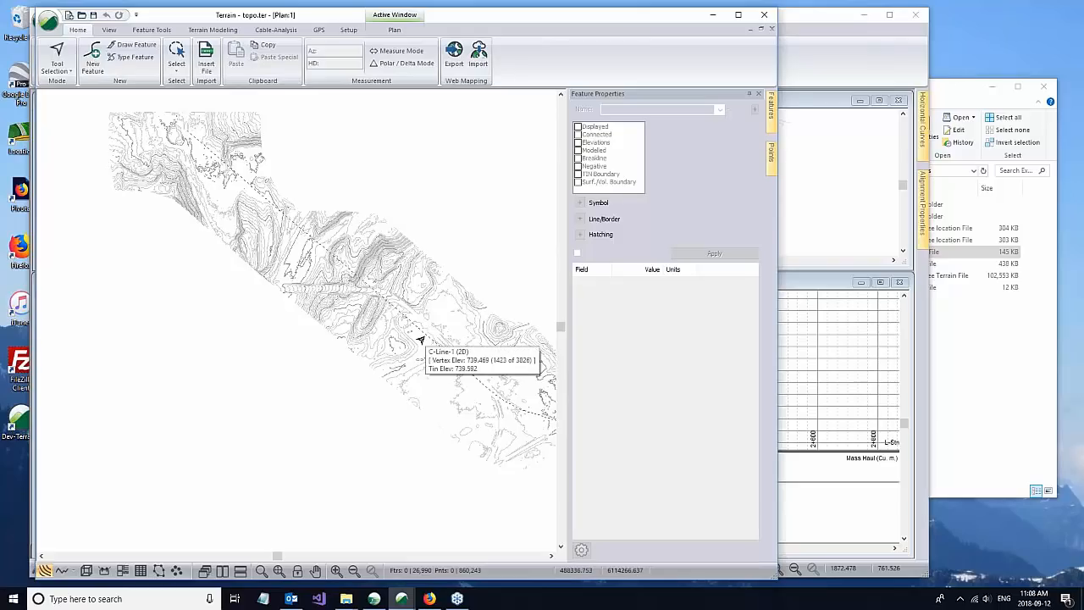
scroll(423, 335, up, 3)
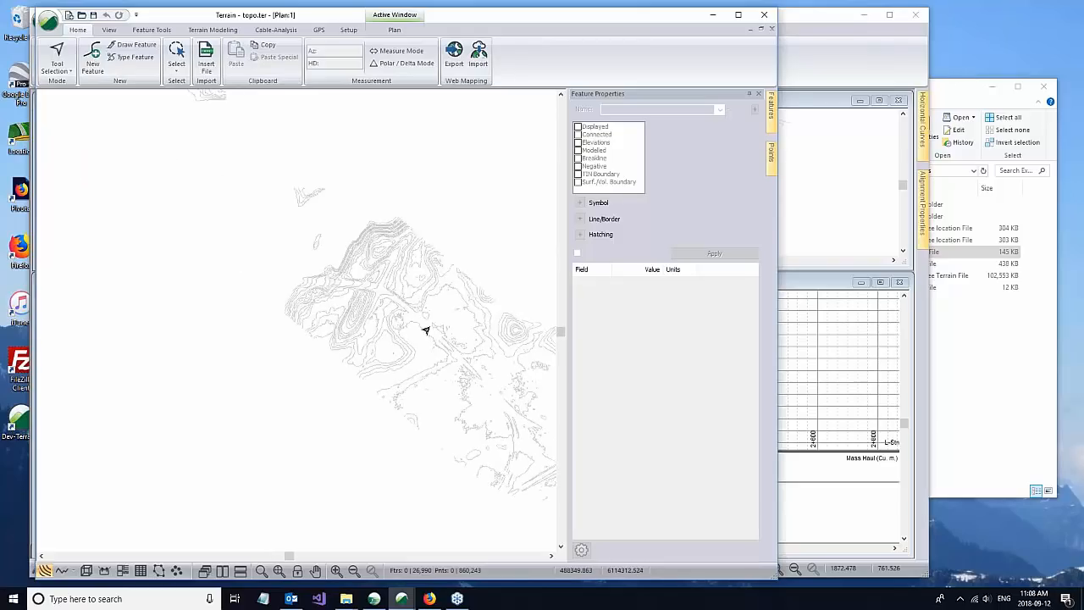
mouse_move(380, 338)
click(423, 339)
mouse_move(331, 214)
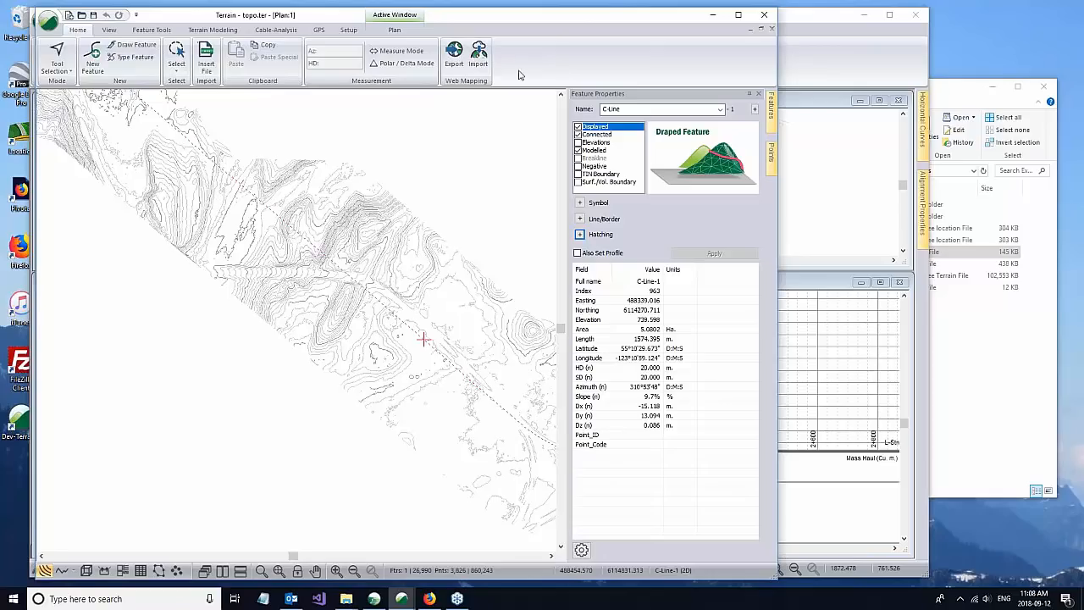
Step: Open the web map import for the selected C-Line and check the save options for the satellite view
click(479, 56)
click(480, 56)
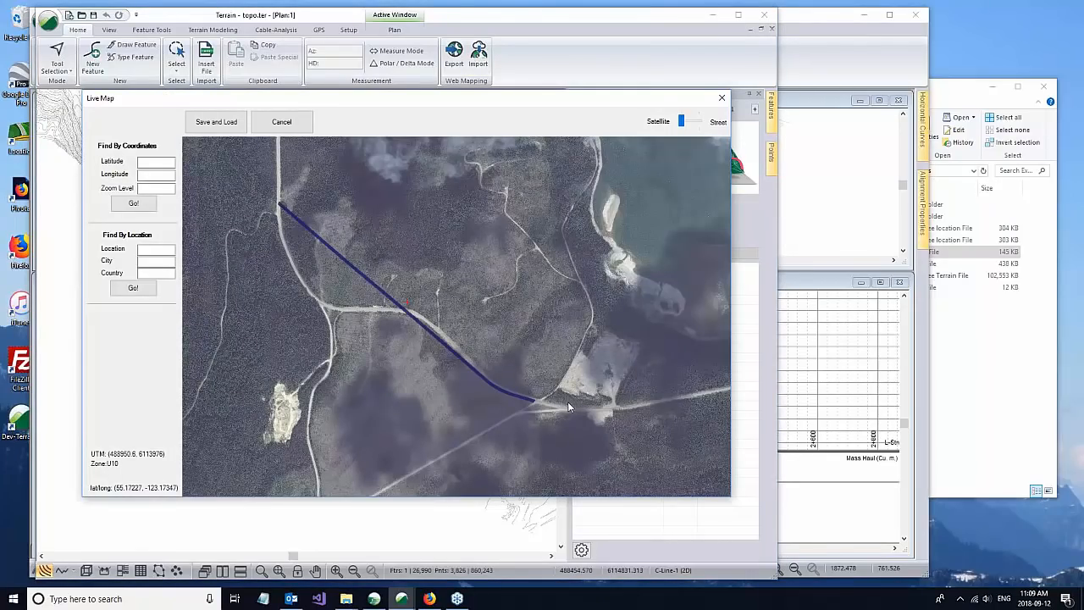
drag(448, 108, 519, 129)
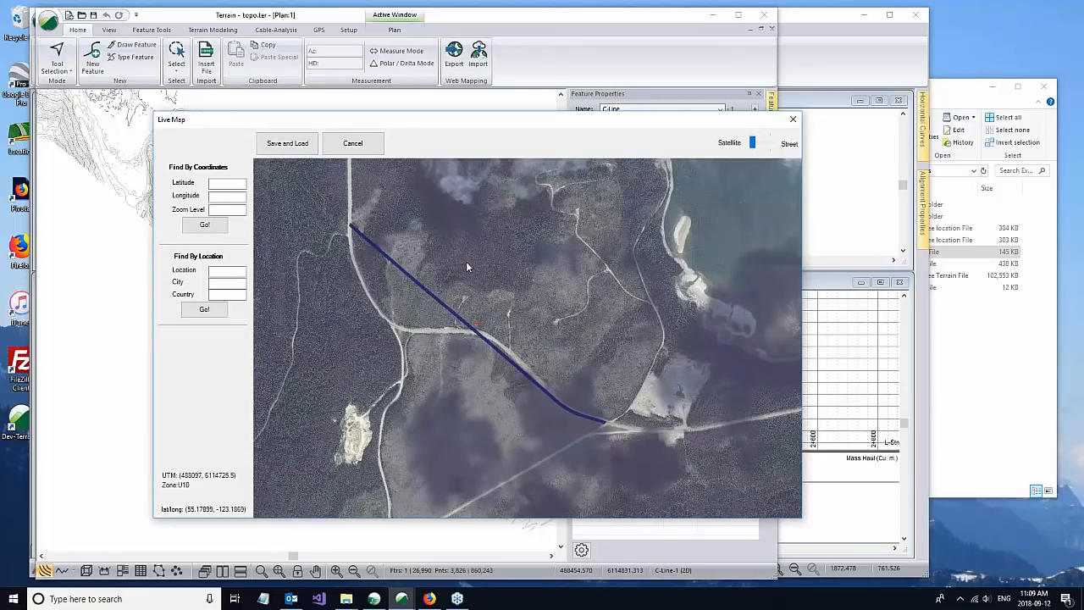
click(288, 149)
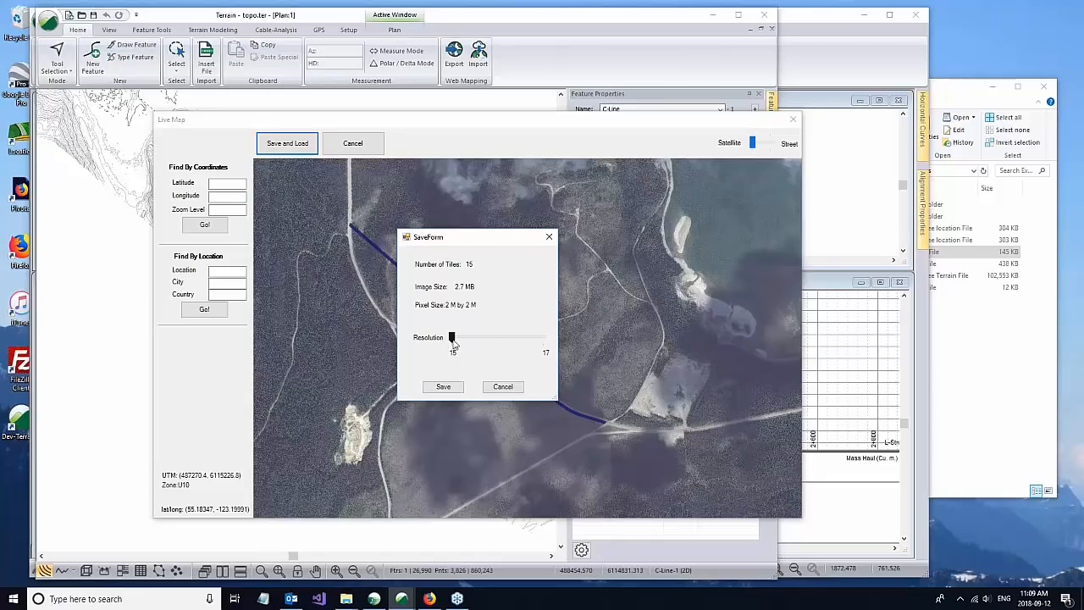
click(503, 386)
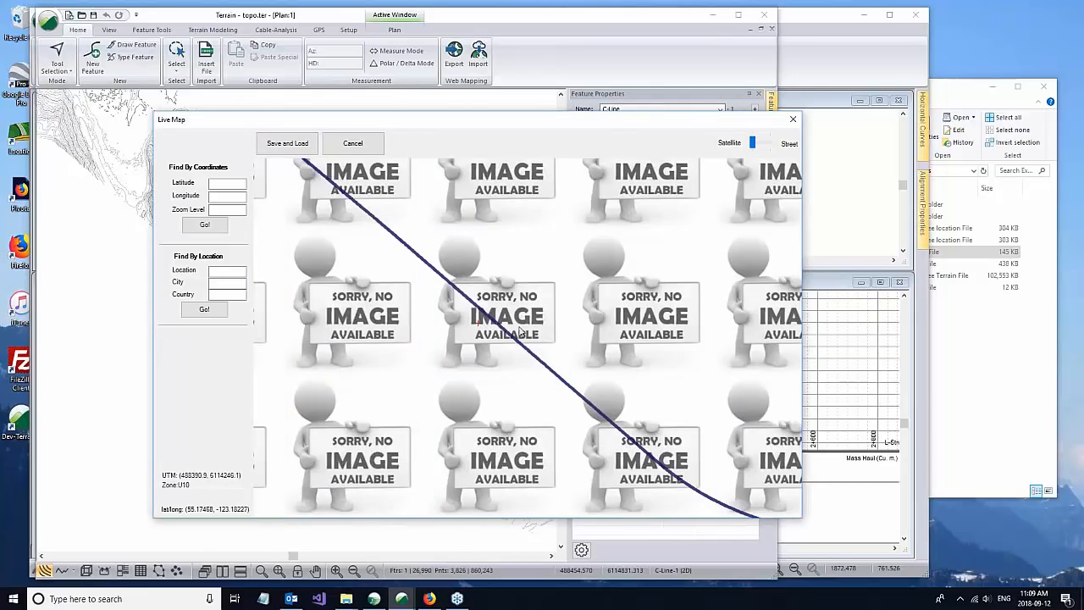
Step: Frame the whole alignment in the satellite map and save it as image.jpg in ExampleRoads with a 1 m by 1 m pixel size
scroll(472, 320, down, 2)
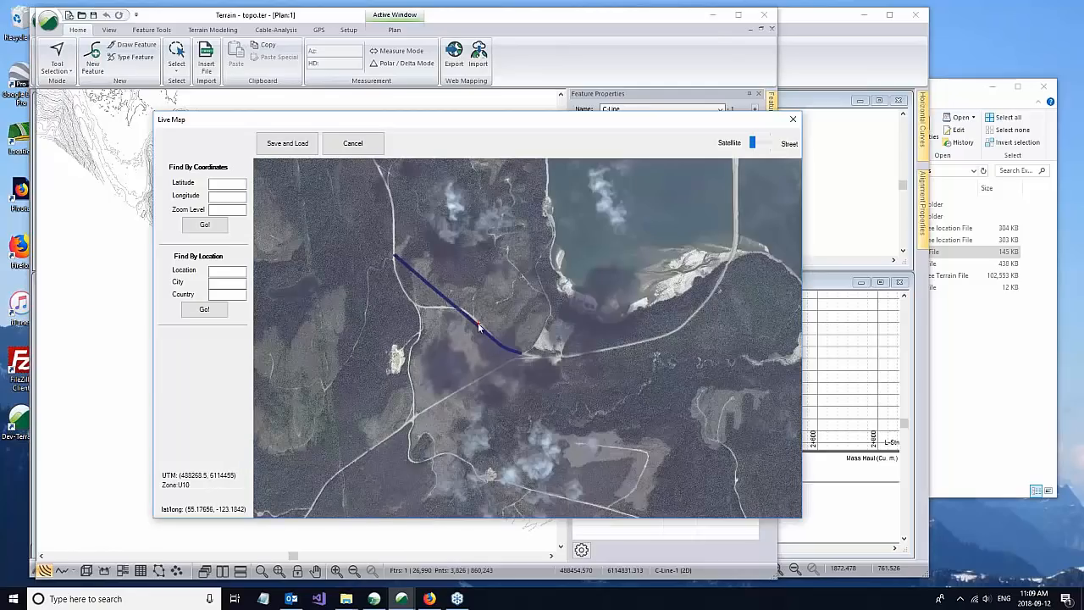
scroll(478, 322, up, 1)
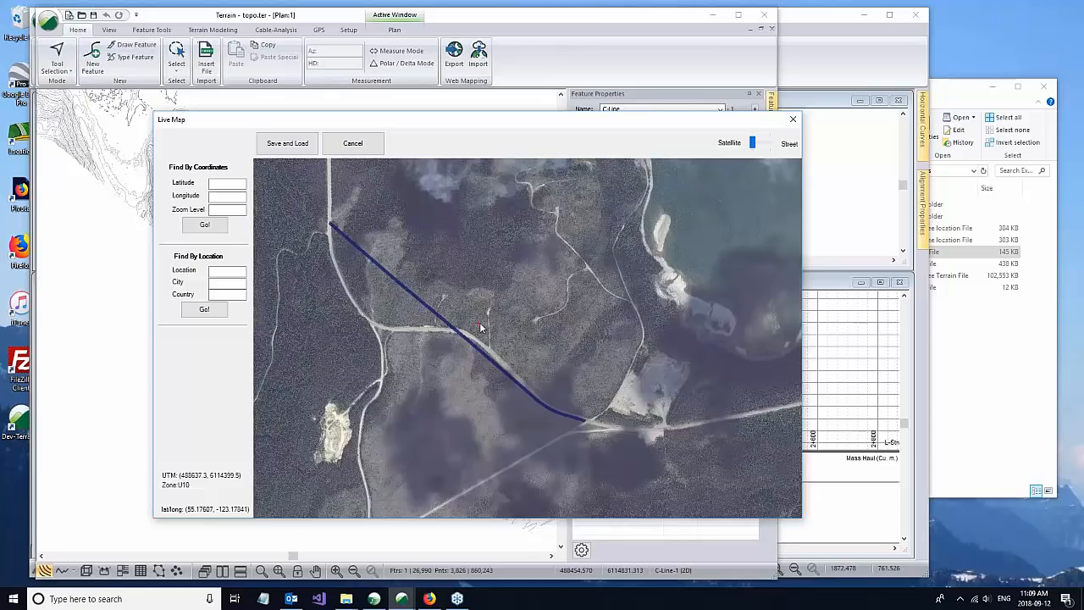
scroll(479, 327, up, 1)
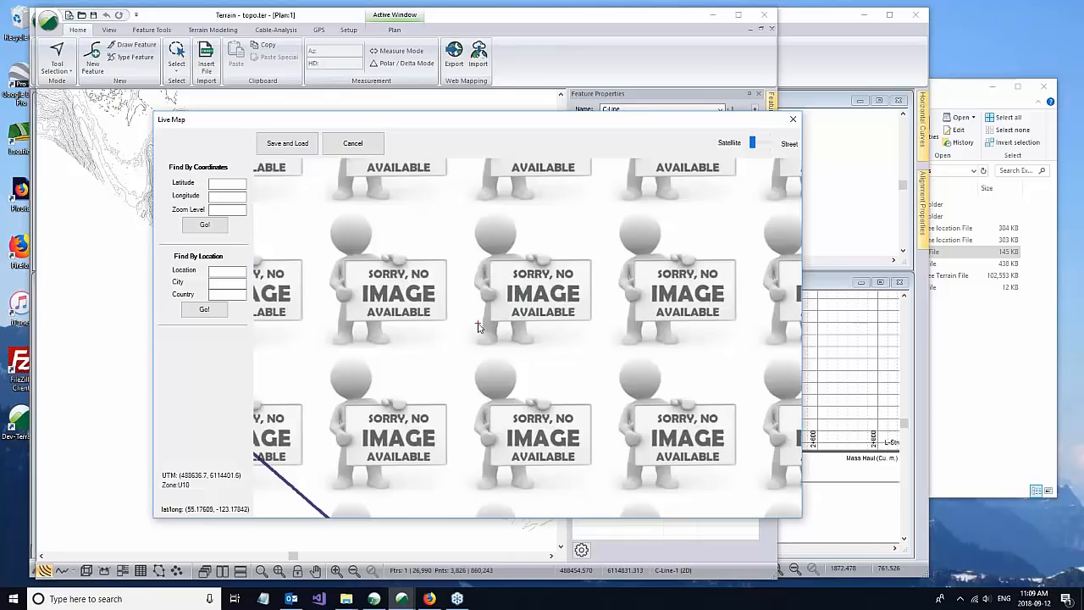
scroll(477, 327, down, 1)
scroll(477, 327, down, 1)
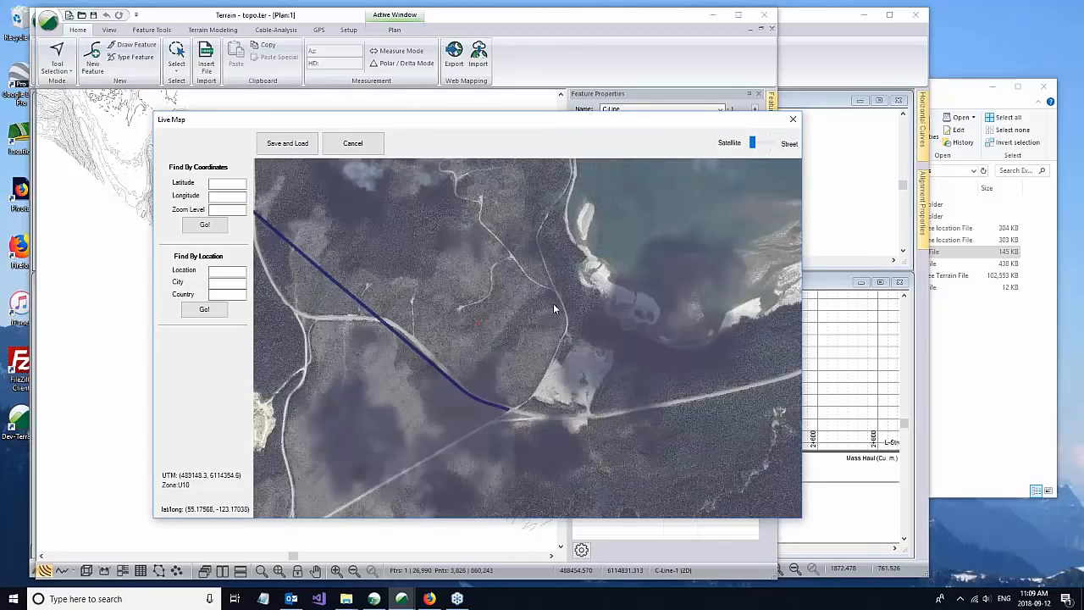
click(287, 144)
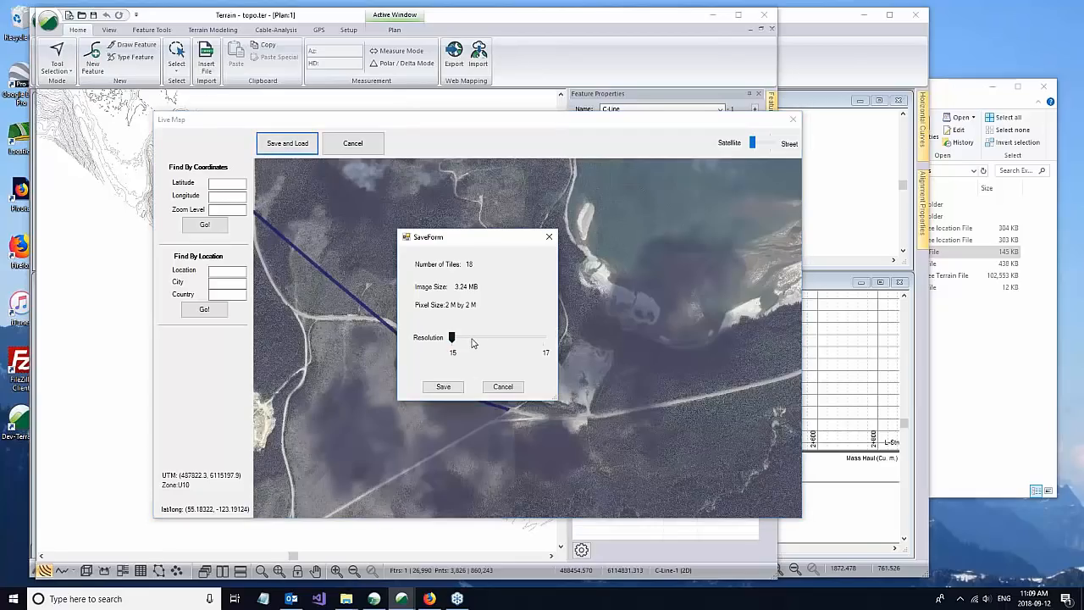
click(475, 343)
click(444, 387)
click(445, 388)
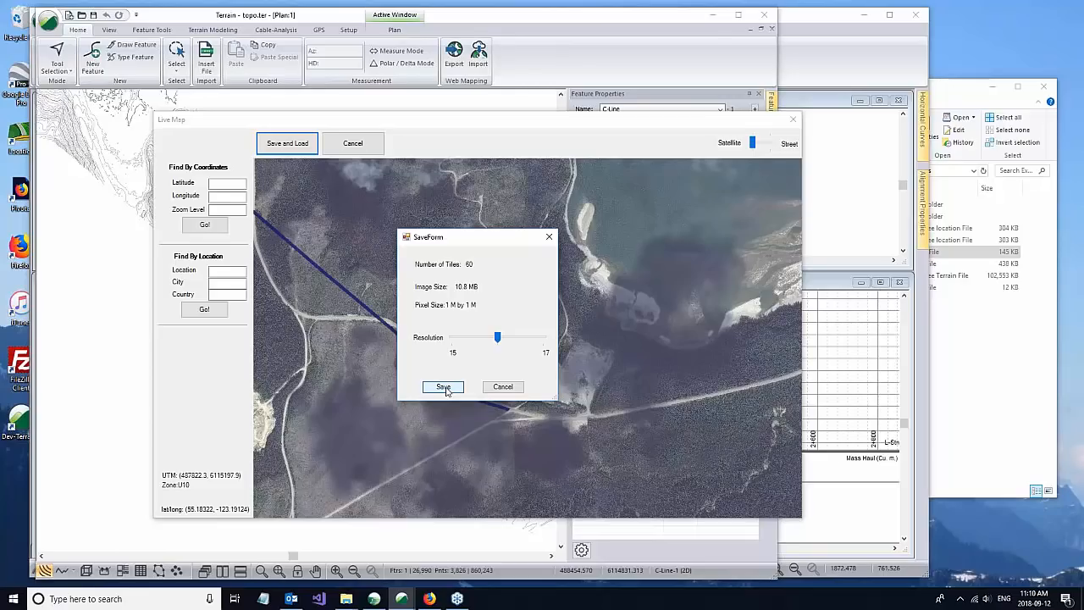
click(462, 346)
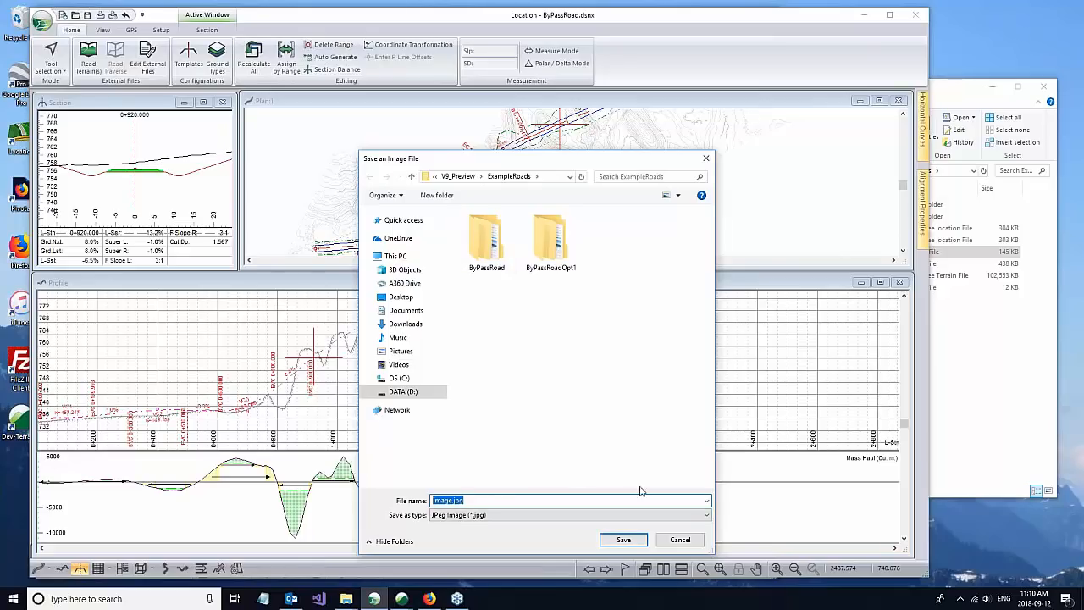
click(624, 540)
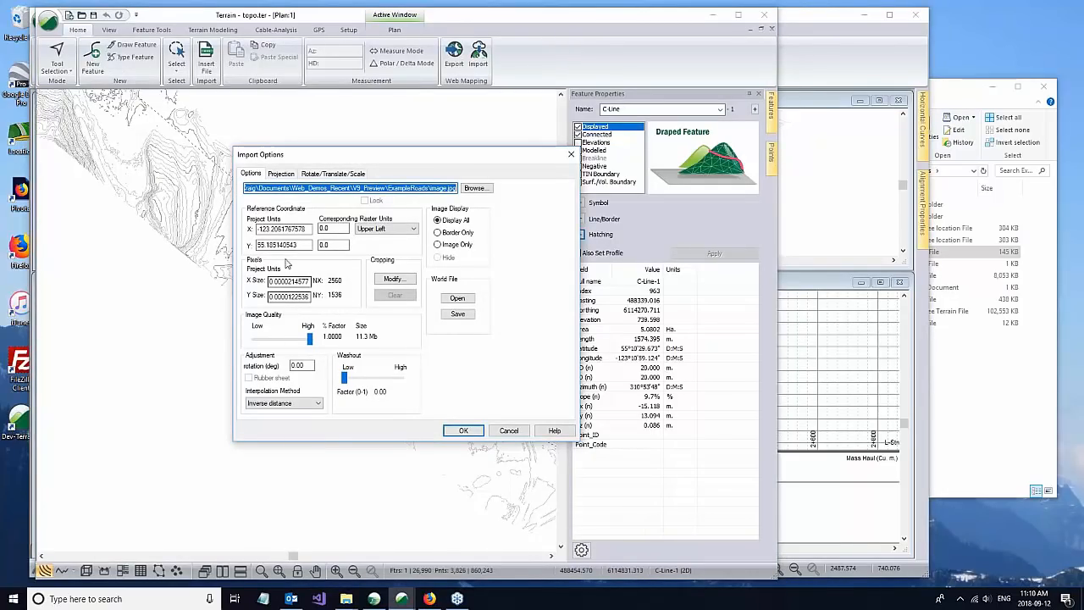
Step: Import image.jpg into the terrain, transforming it from Latitude / Longitude NAD 1983 to the project's Universal Transverse Mercator system
click(466, 431)
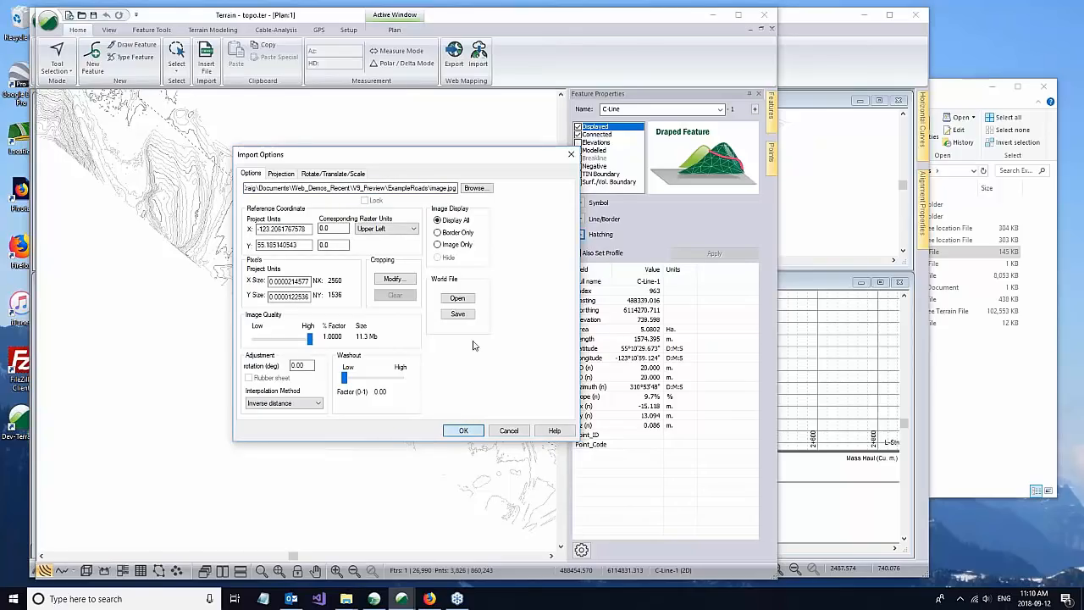
click(288, 175)
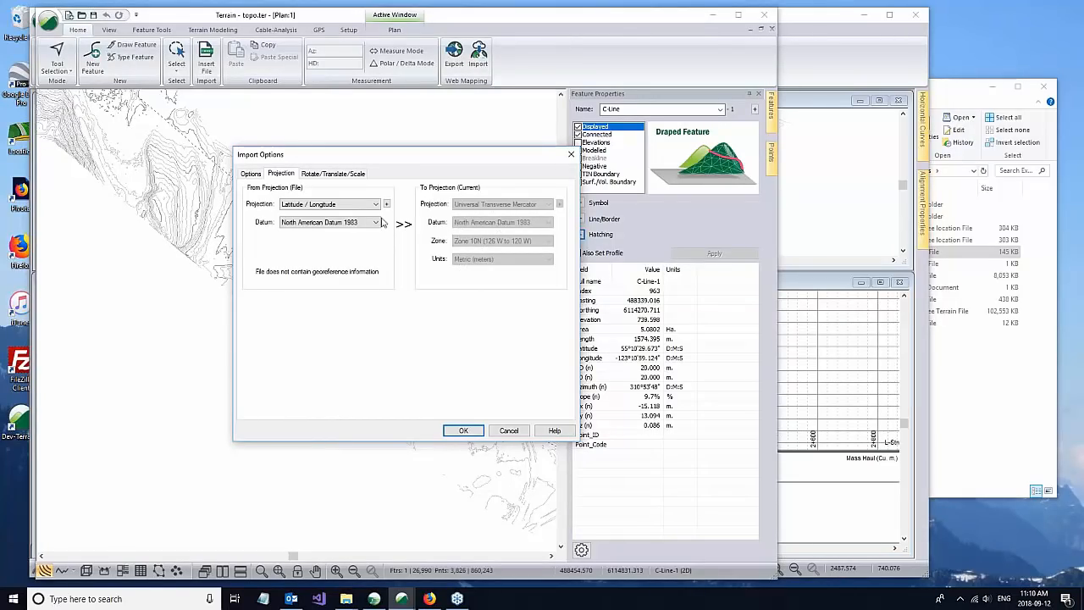
click(462, 432)
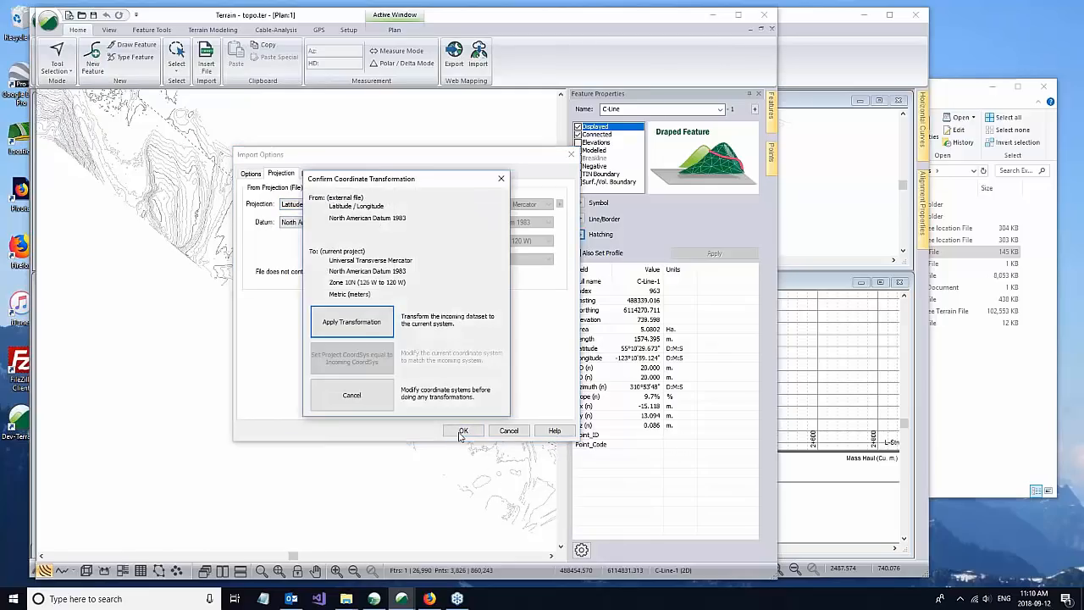
click(351, 322)
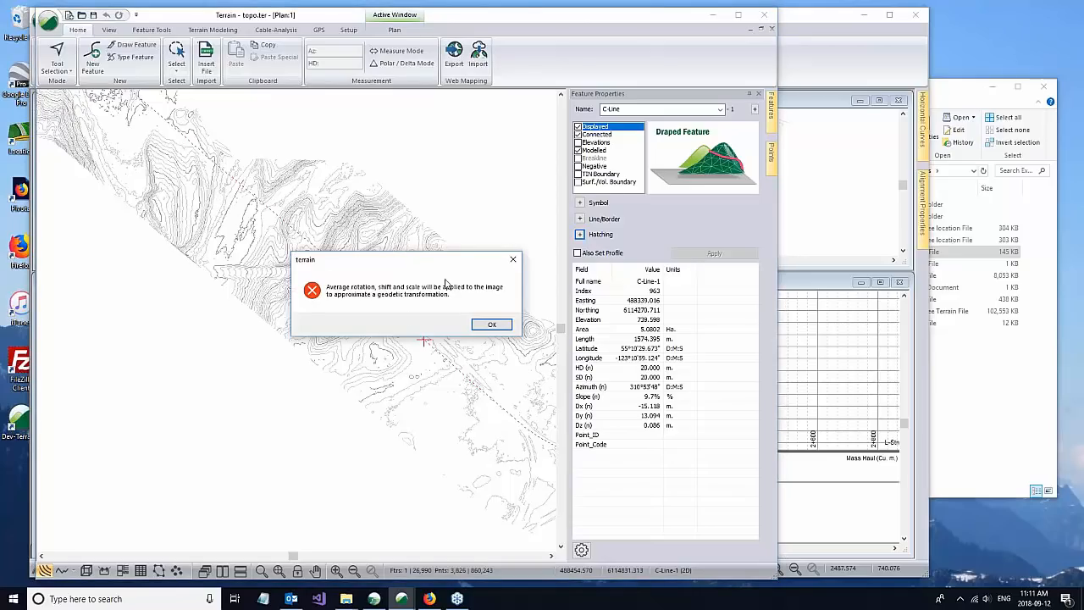
click(485, 325)
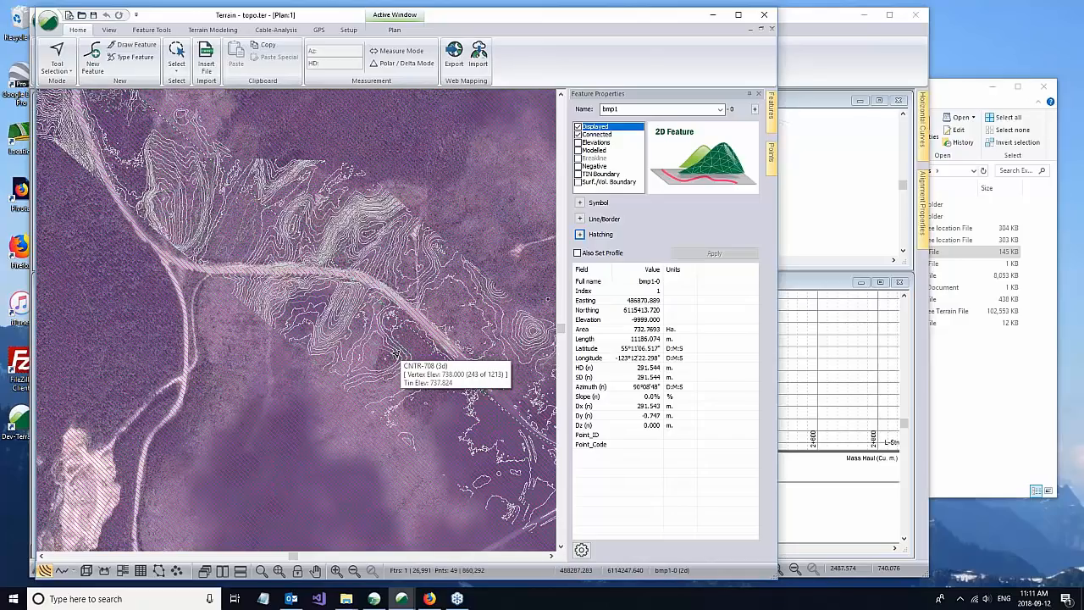
Step: Deselect the imported satellite image and examine how its roads line up with the contours
scroll(418, 385, down, 3)
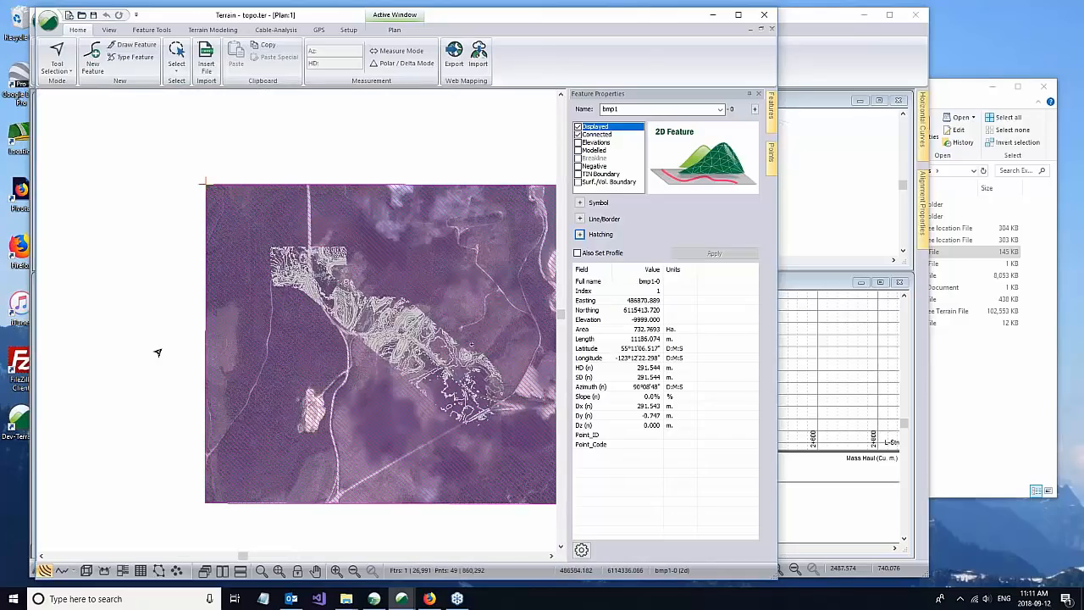
click(158, 352)
scroll(153, 310, up, 2)
scroll(426, 347, up, 3)
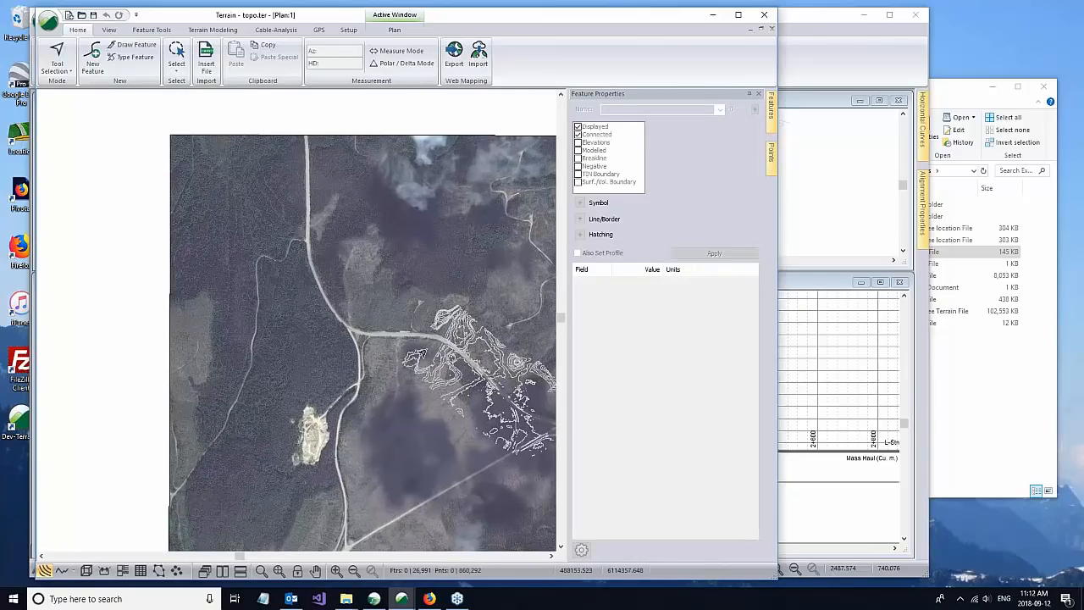
scroll(431, 333, up, 1)
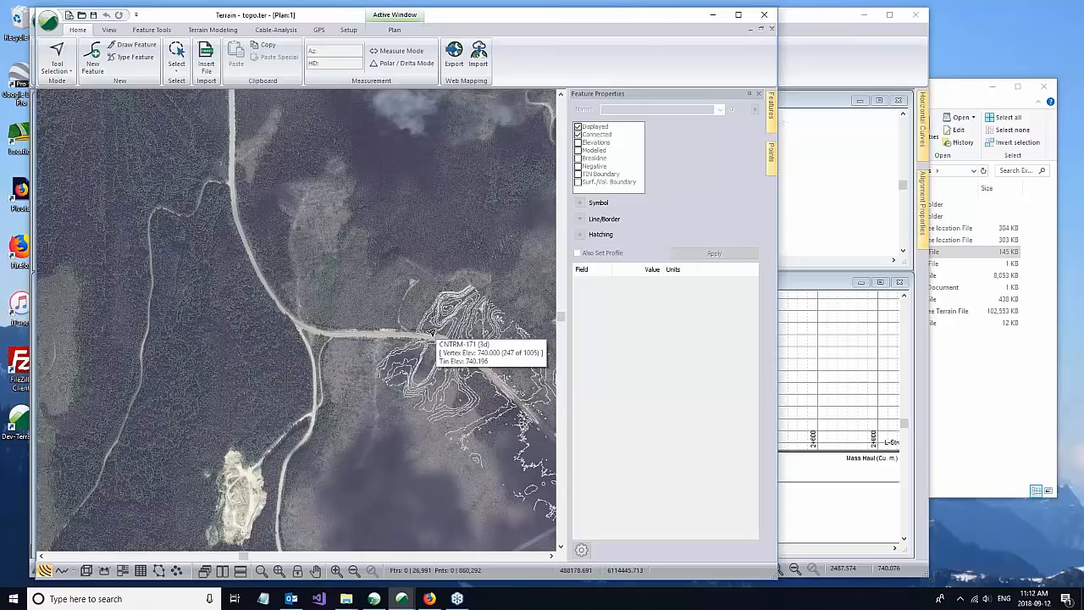
scroll(431, 333, up, 1)
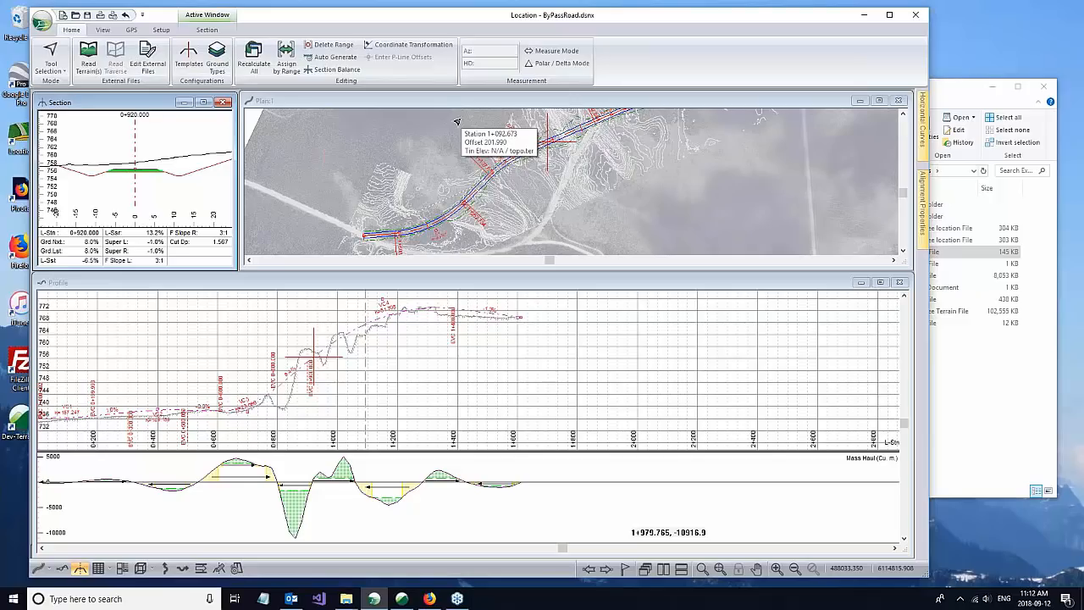
Step: Open the multi-plot sheet of the ByPassRoad design in Location
click(454, 122)
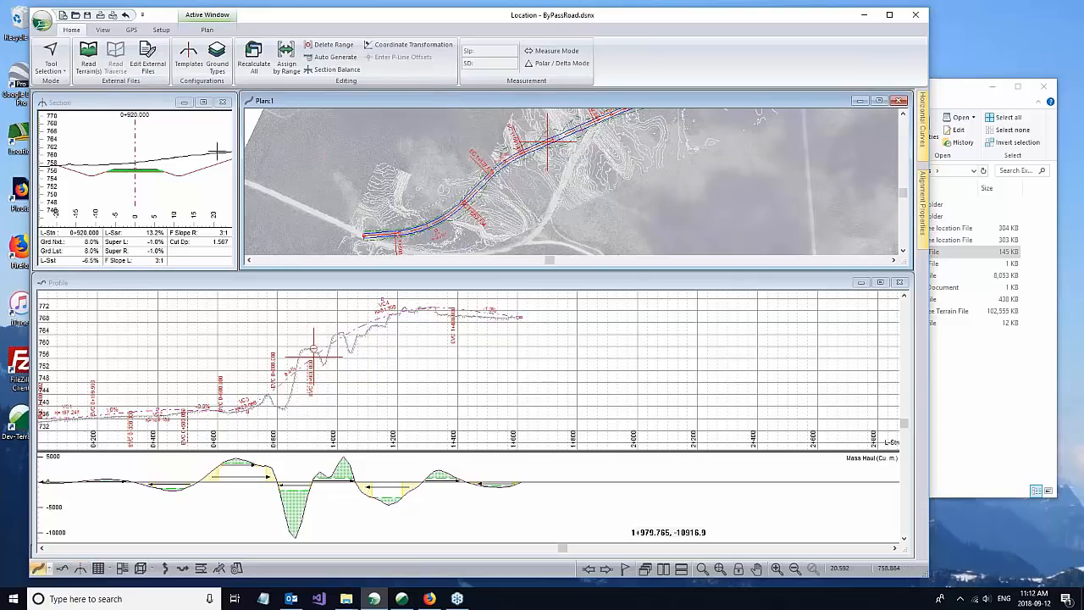
click(131, 102)
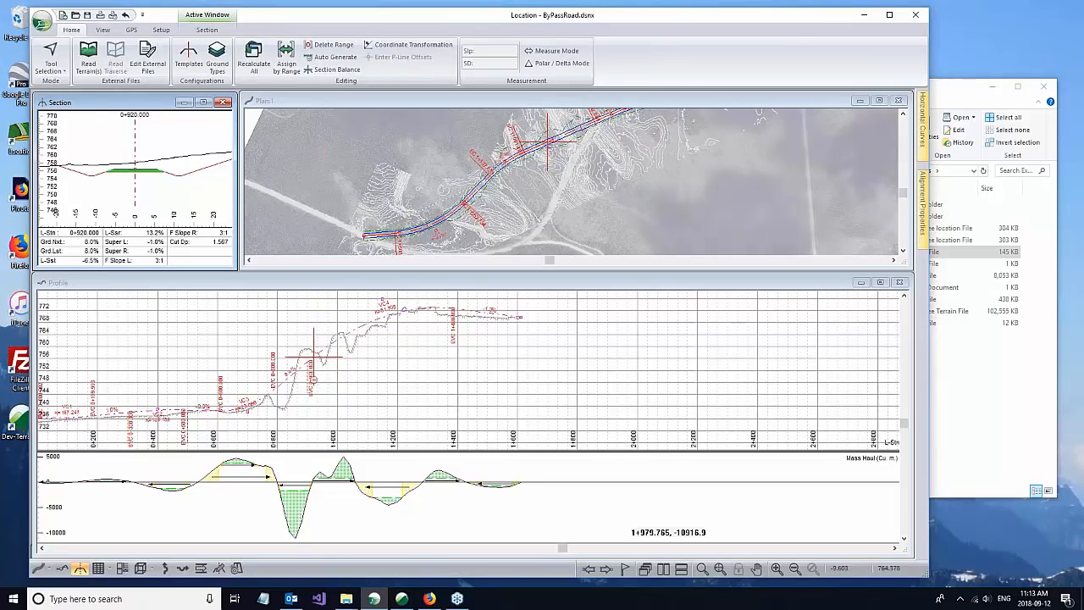
click(122, 568)
click(452, 218)
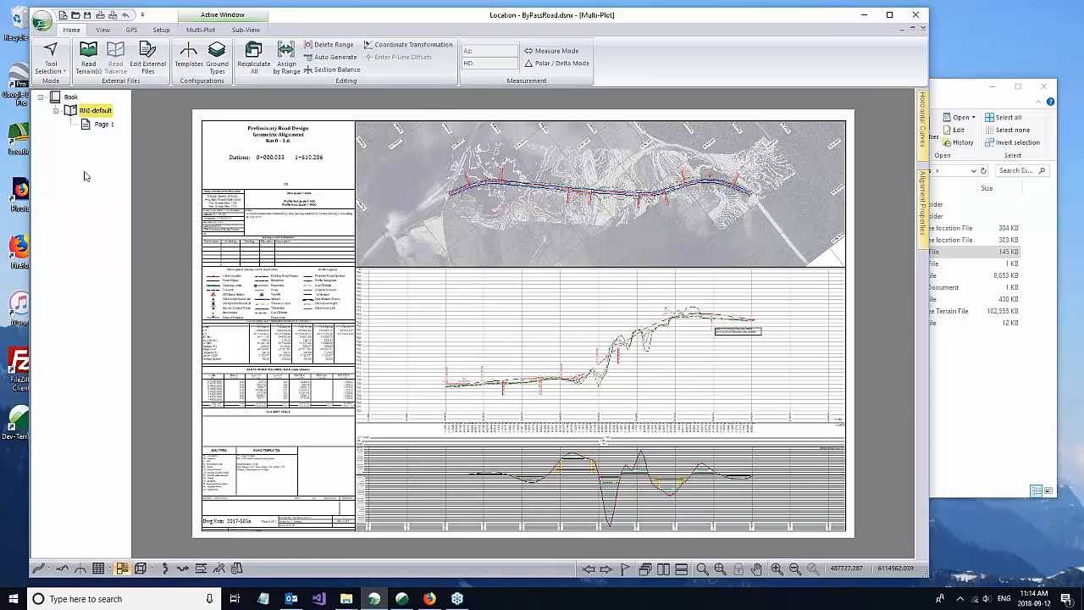
Step: Save the design sheet as an AVENZA zip file named ByPassRoad_AVENZA in ExampleRoads, accepting the rotated plan view
click(42, 23)
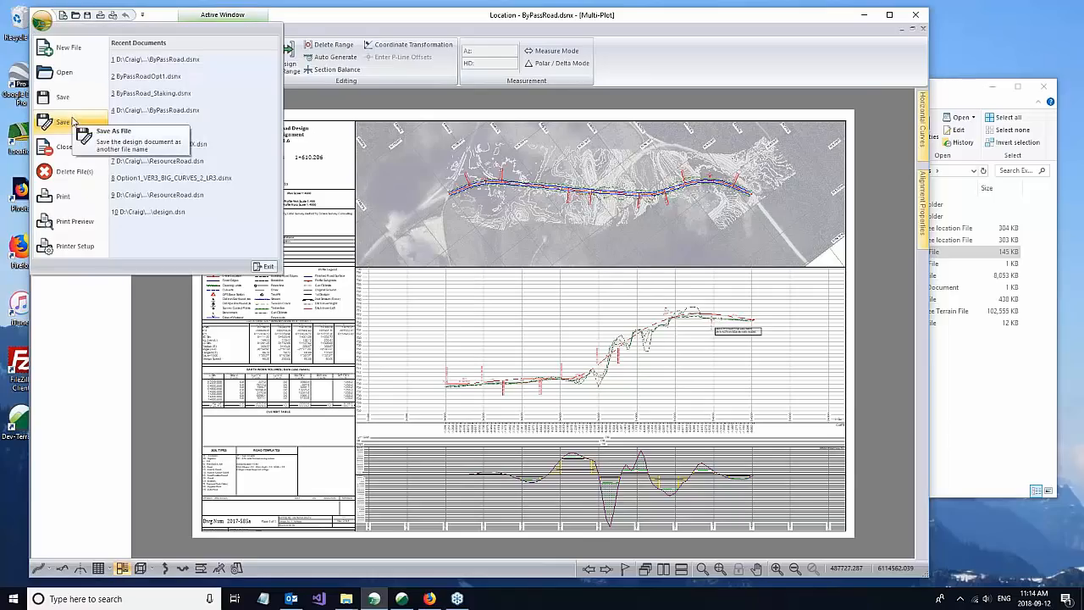
click(400, 325)
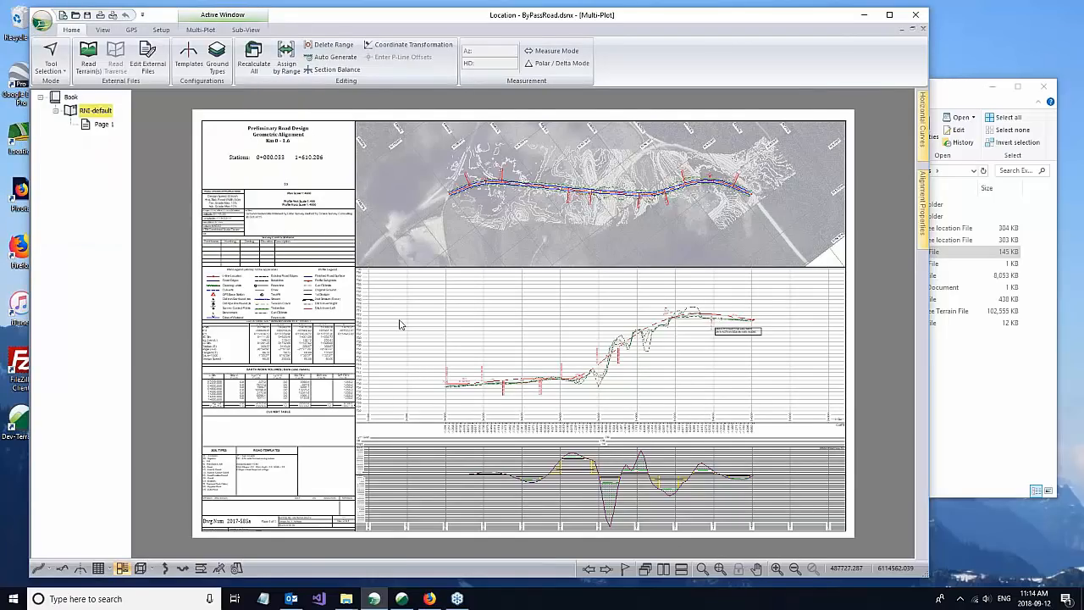
click(409, 544)
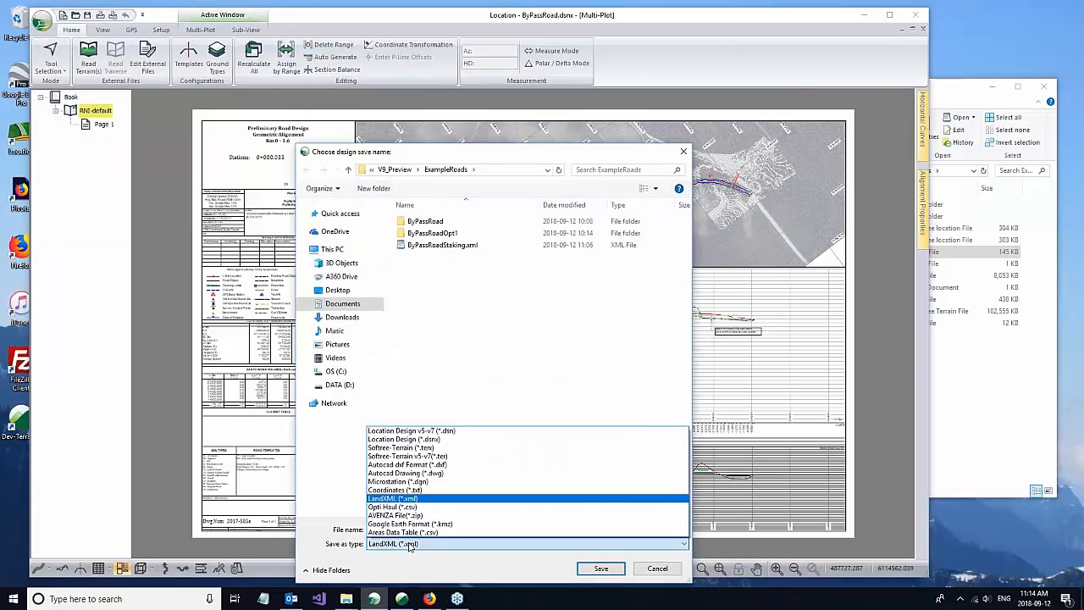
click(402, 518)
click(428, 528)
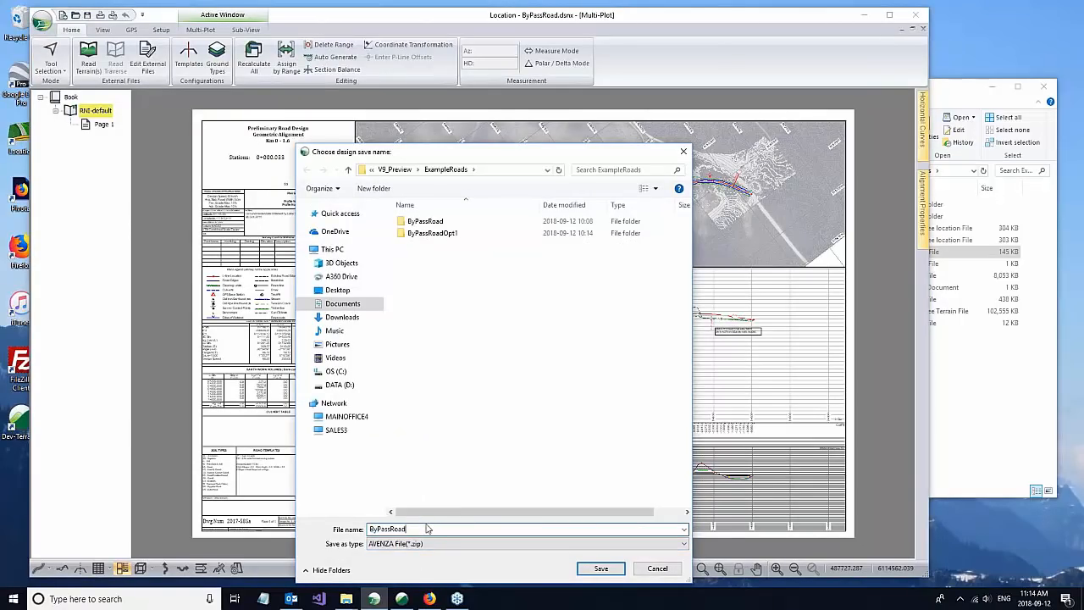
text(_AVENZA)
click(599, 568)
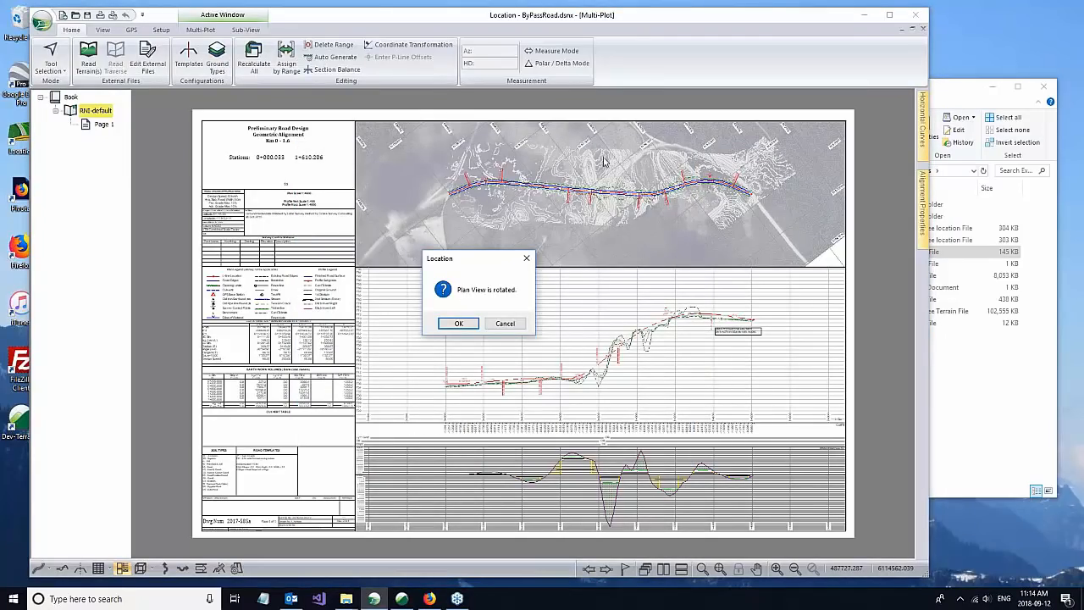
drag(490, 264, 312, 260)
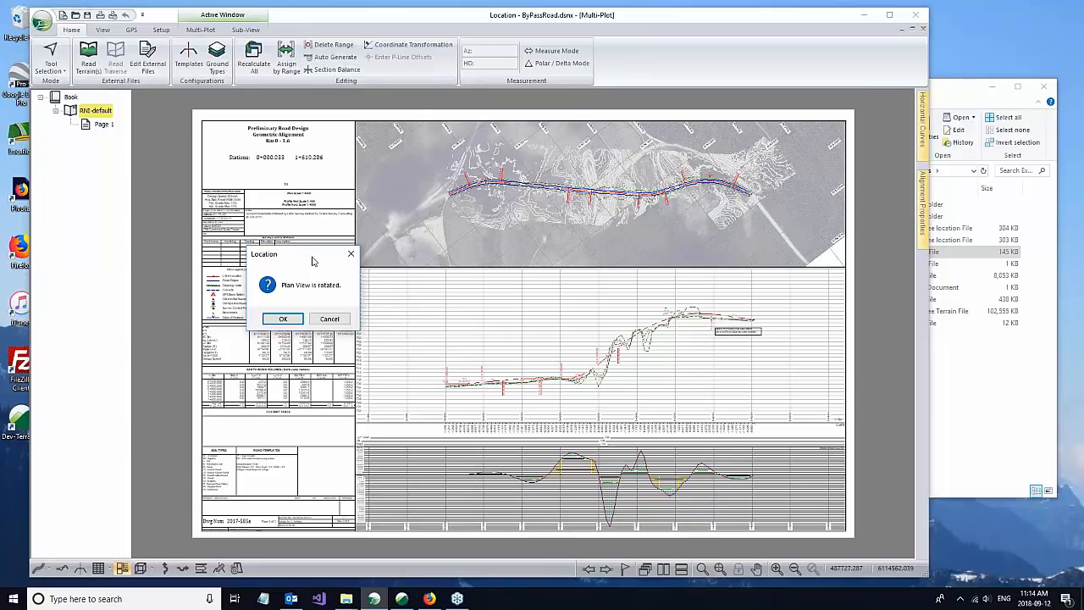
click(273, 321)
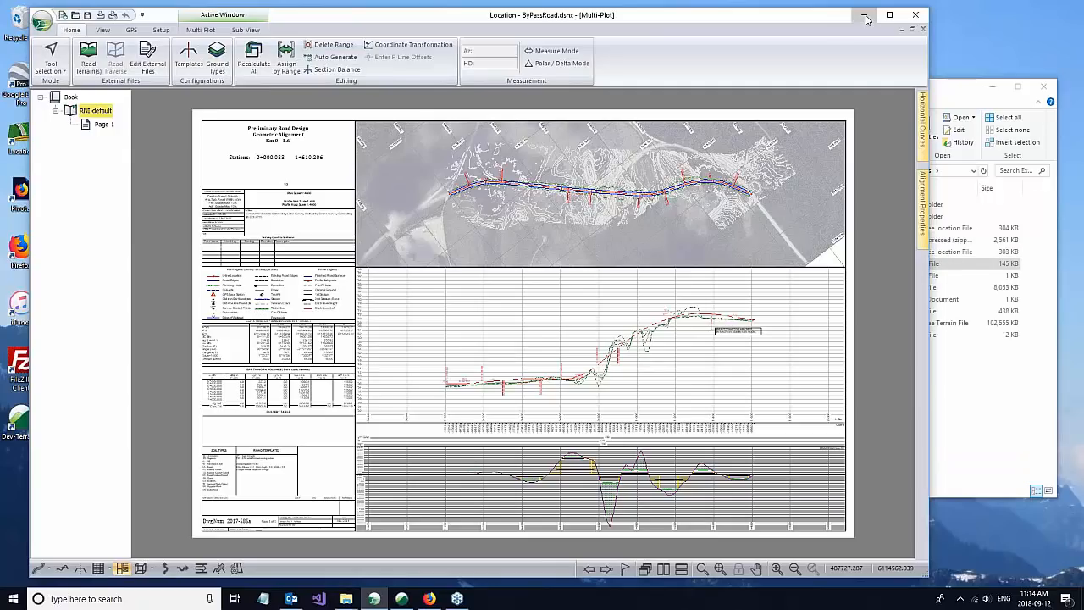
Step: Find the exported ByPassRoad_AVENZA1.zip in the ExampleRoads folder and start Avenza Maps
click(865, 16)
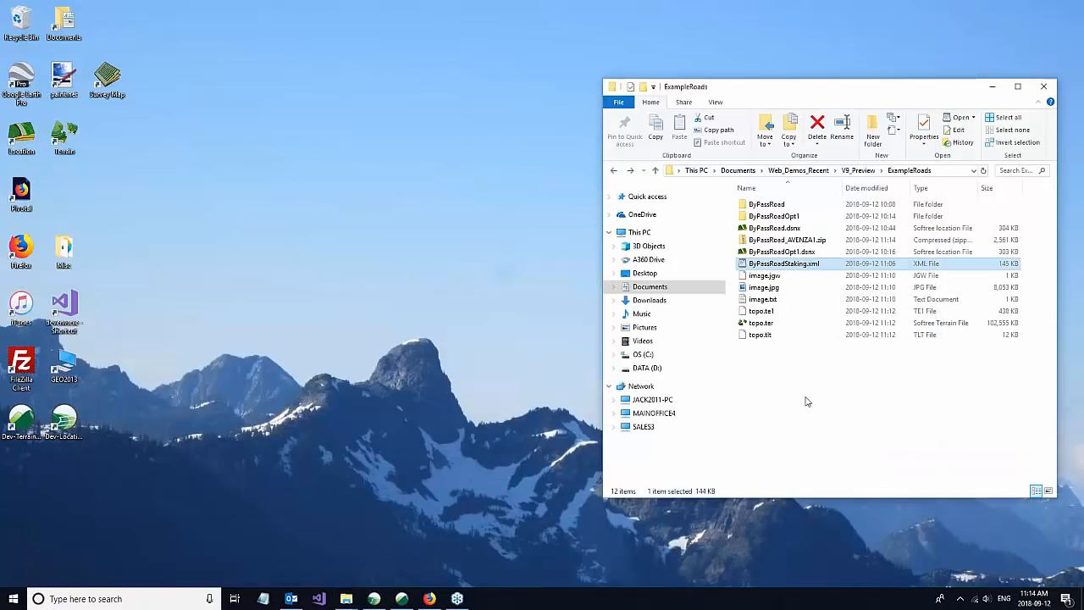
drag(814, 96, 484, 100)
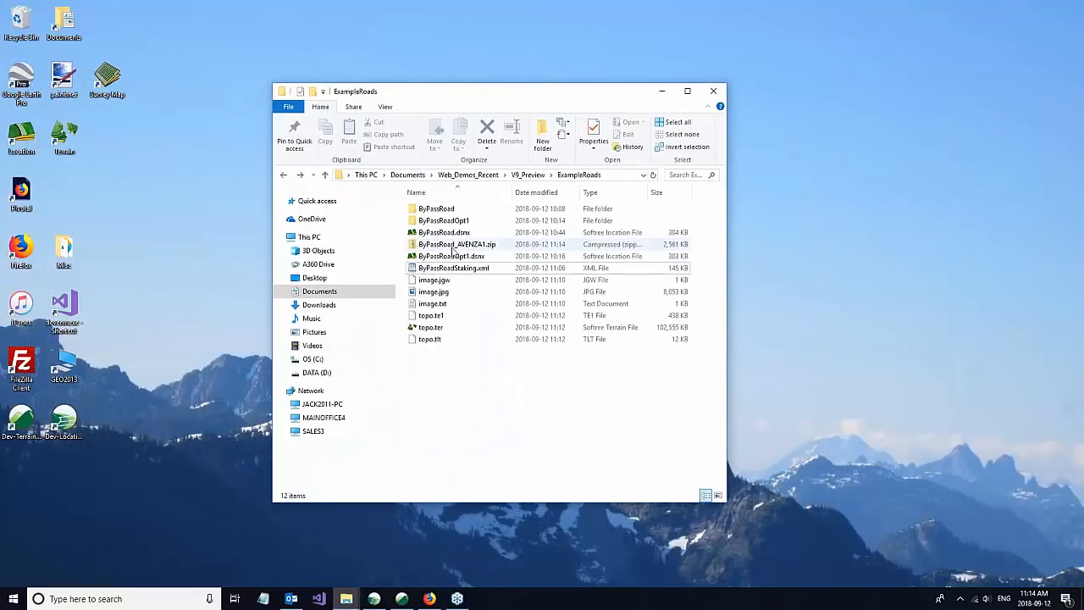
click(454, 245)
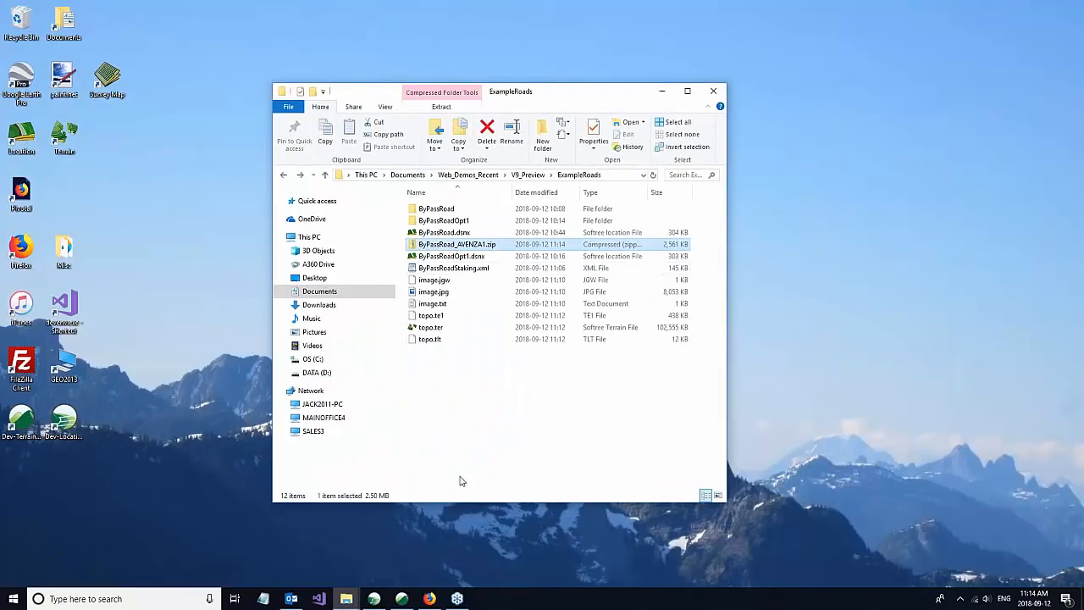
click(13, 598)
click(224, 288)
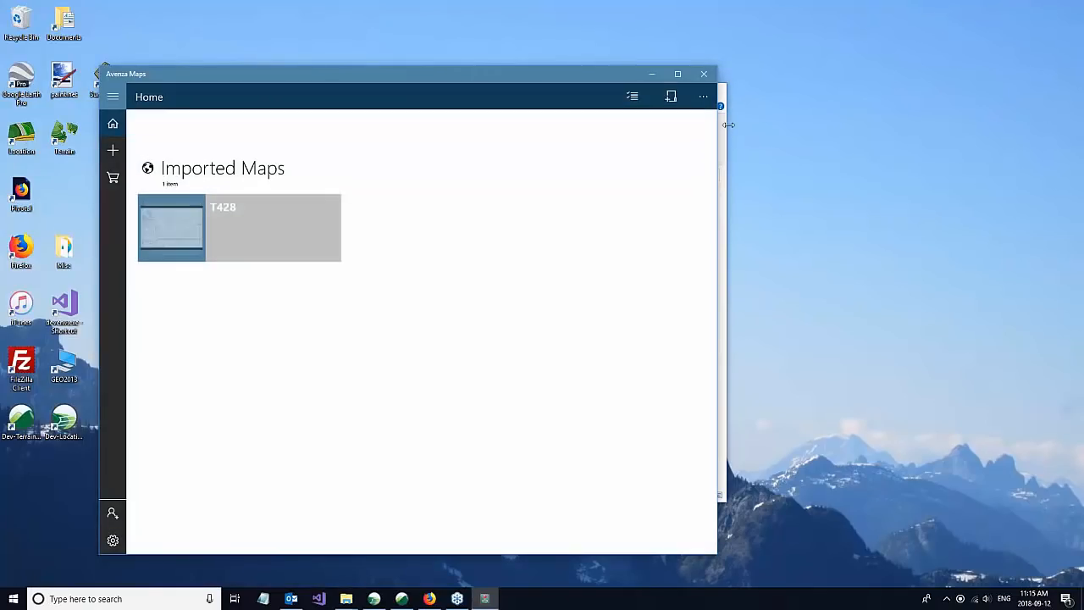
Step: Import ByPassRoad_AVENZA1.zip from device storage into Avenza Maps and return to the list of imported maps
click(723, 125)
drag(592, 96, 805, 148)
click(113, 151)
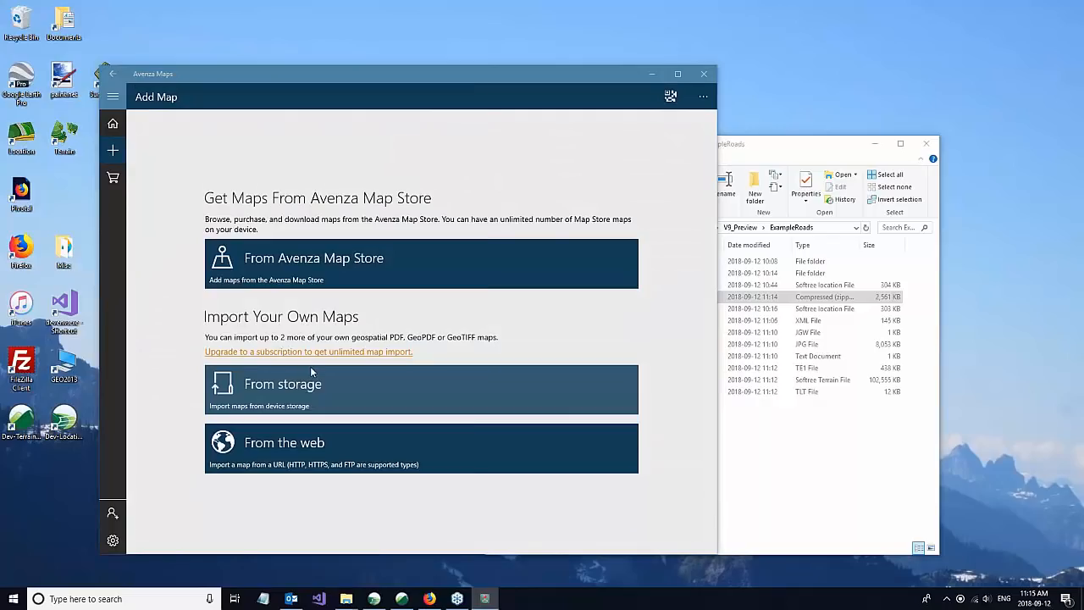
click(310, 366)
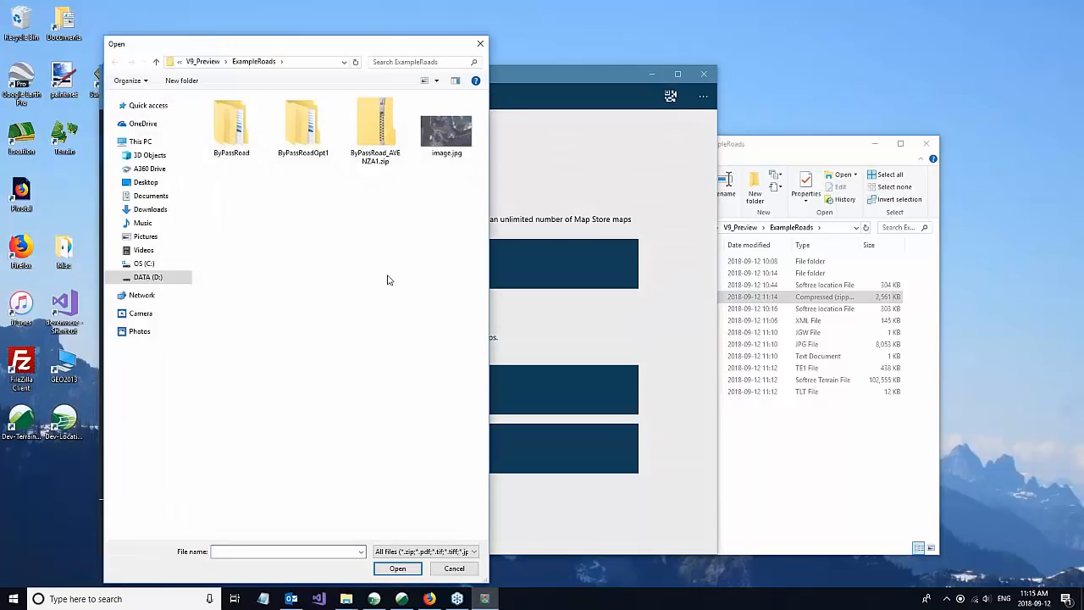
click(386, 150)
click(399, 568)
click(401, 568)
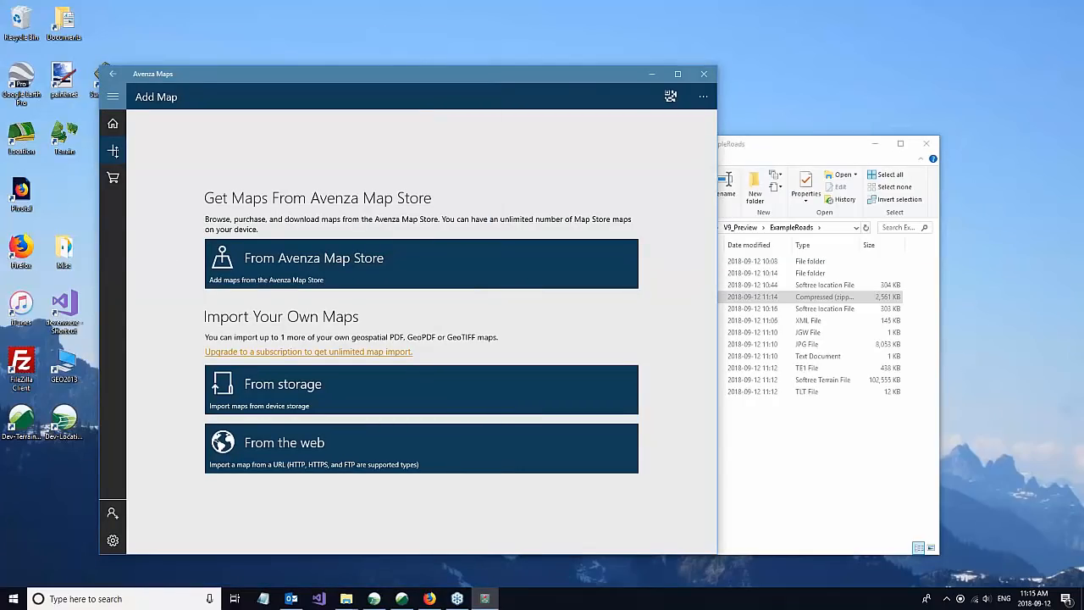
click(112, 123)
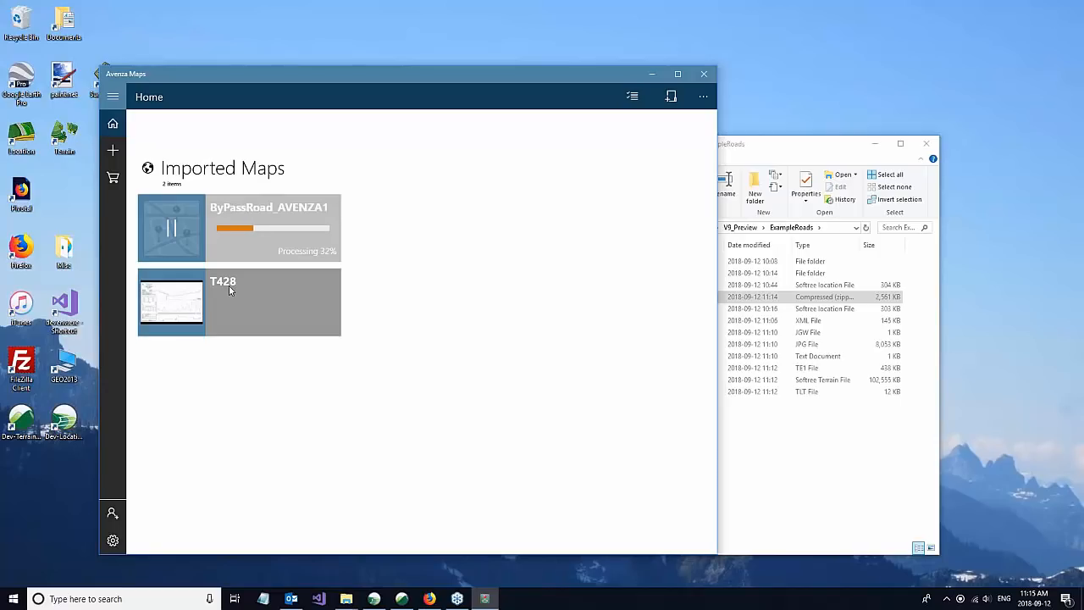
Step: Open the imported ByPassRoad_AVENZA1 map and examine its plan imagery, profile and mass haul sheet
drag(776, 149, 740, 193)
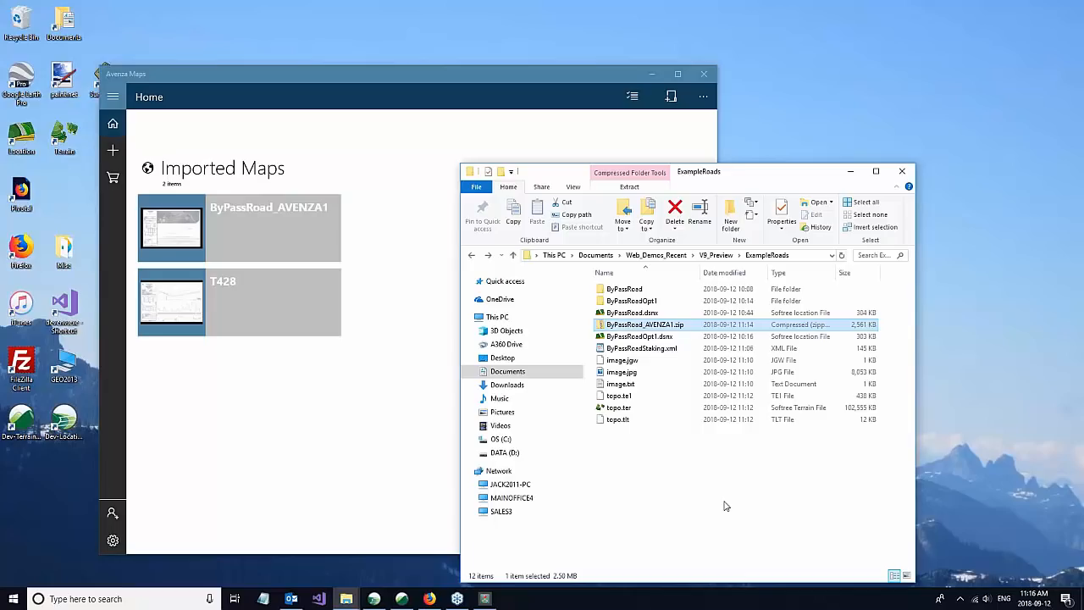
click(324, 78)
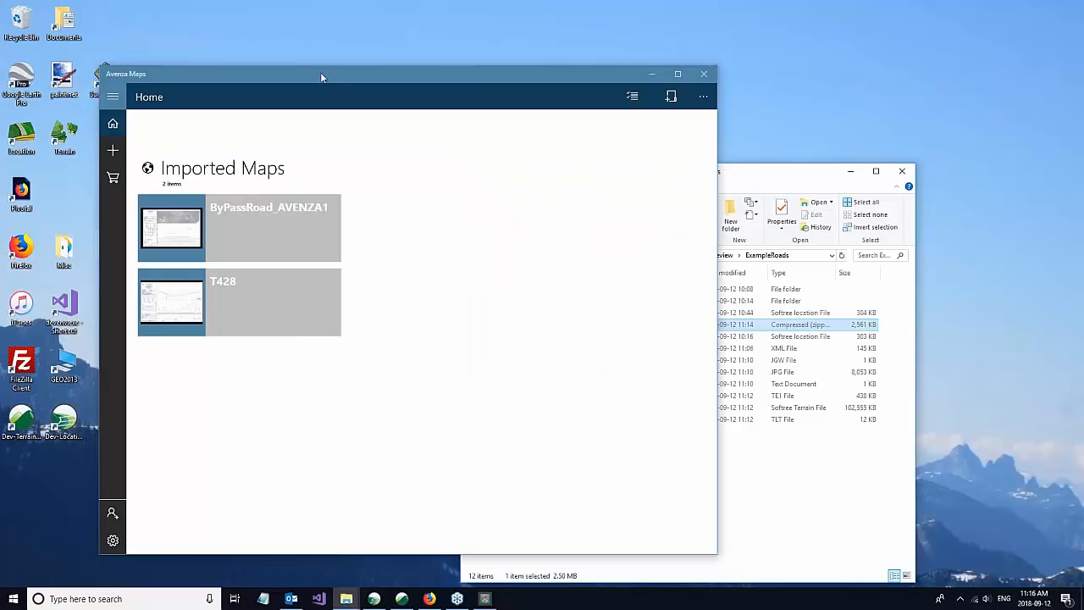
click(195, 231)
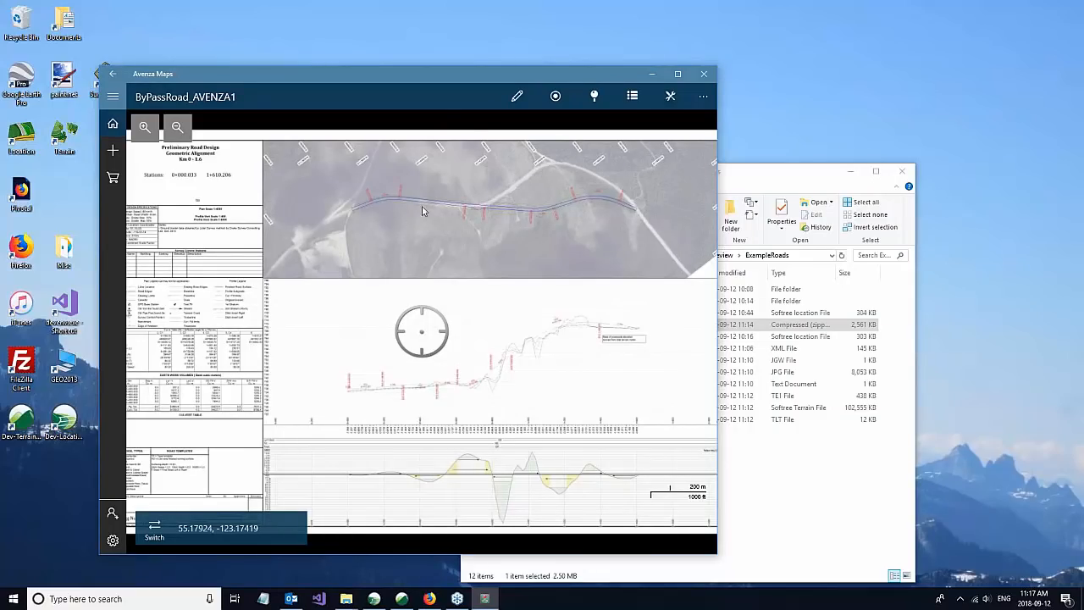
drag(421, 71, 349, 48)
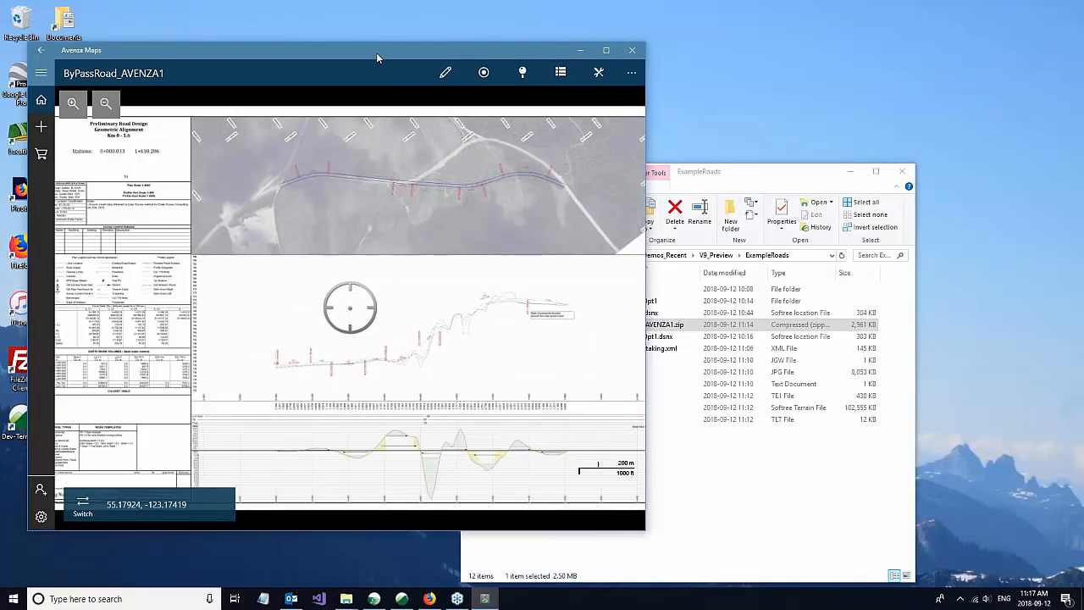
drag(376, 52, 372, 72)
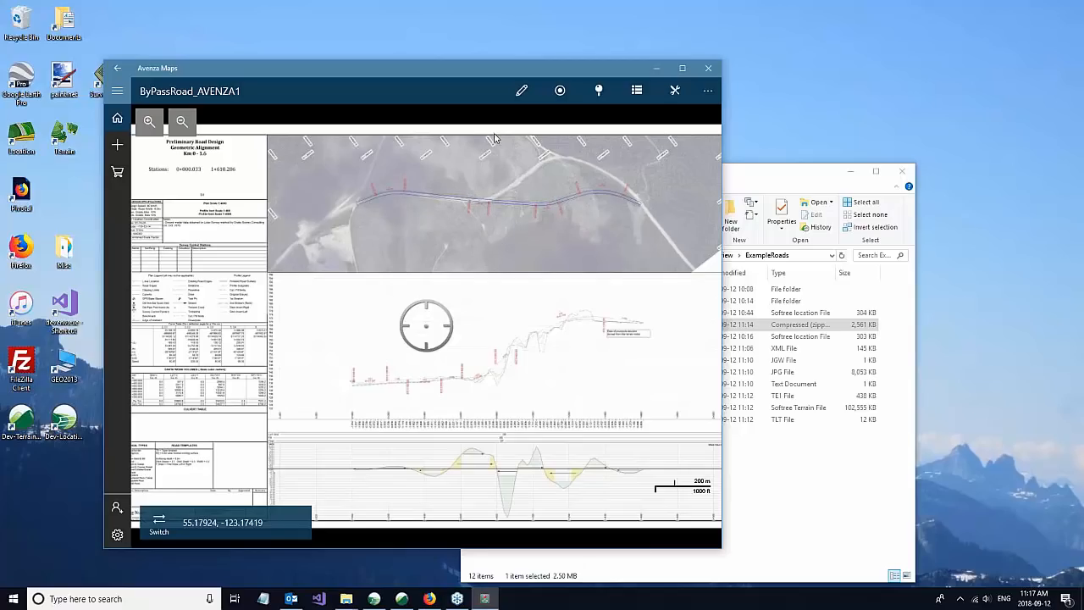
drag(457, 75, 432, 85)
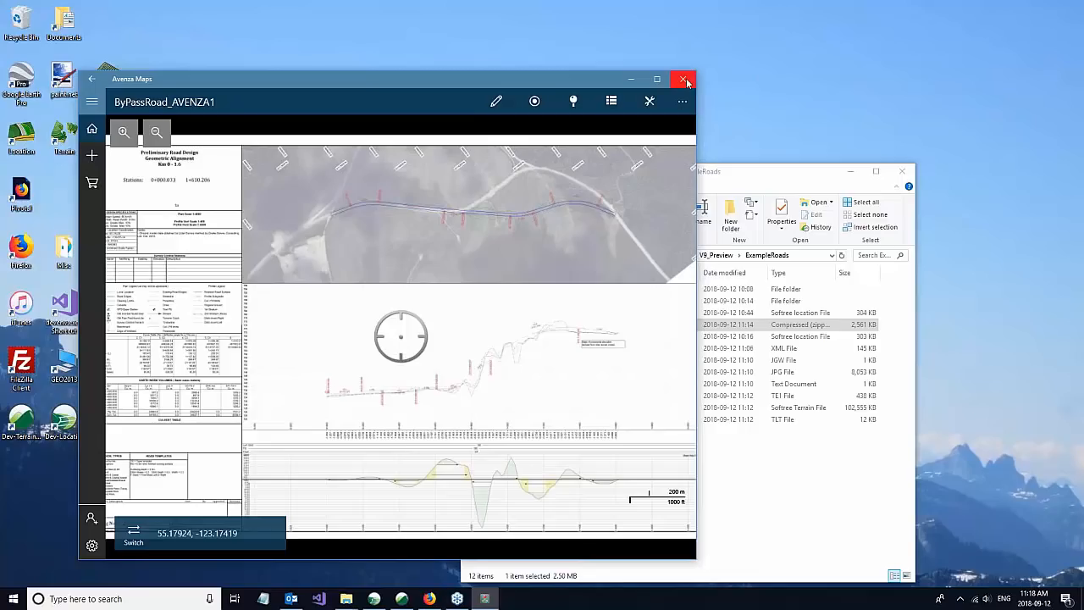
Step: Switch to Location and bring the ByPassRoad design back from the multi-plot sheet to its section, plan and profile windows
click(630, 79)
mouse_move(401, 601)
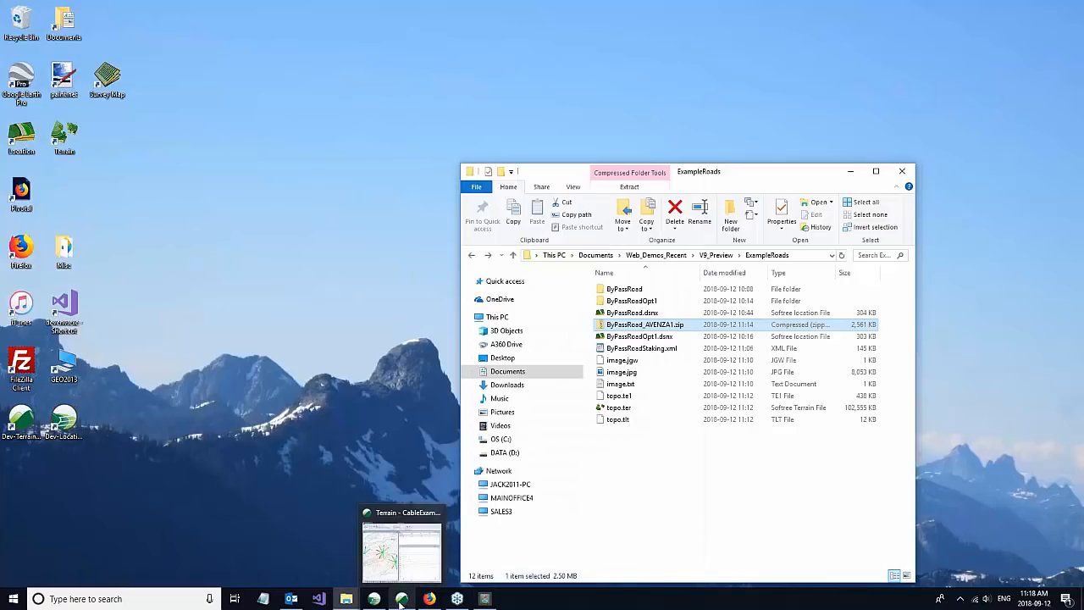
mouse_move(420, 556)
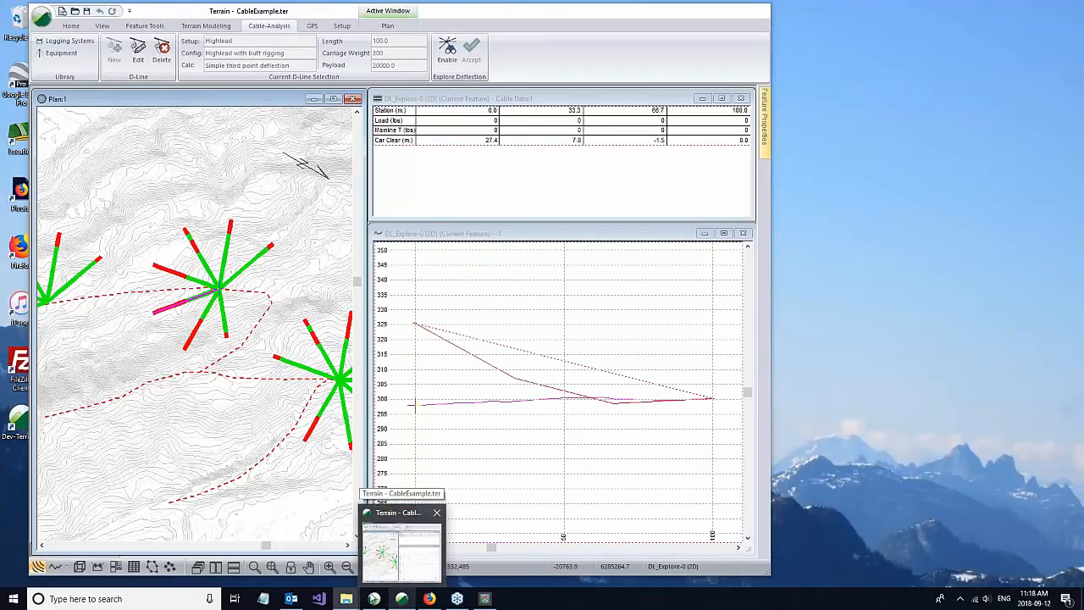
click(374, 597)
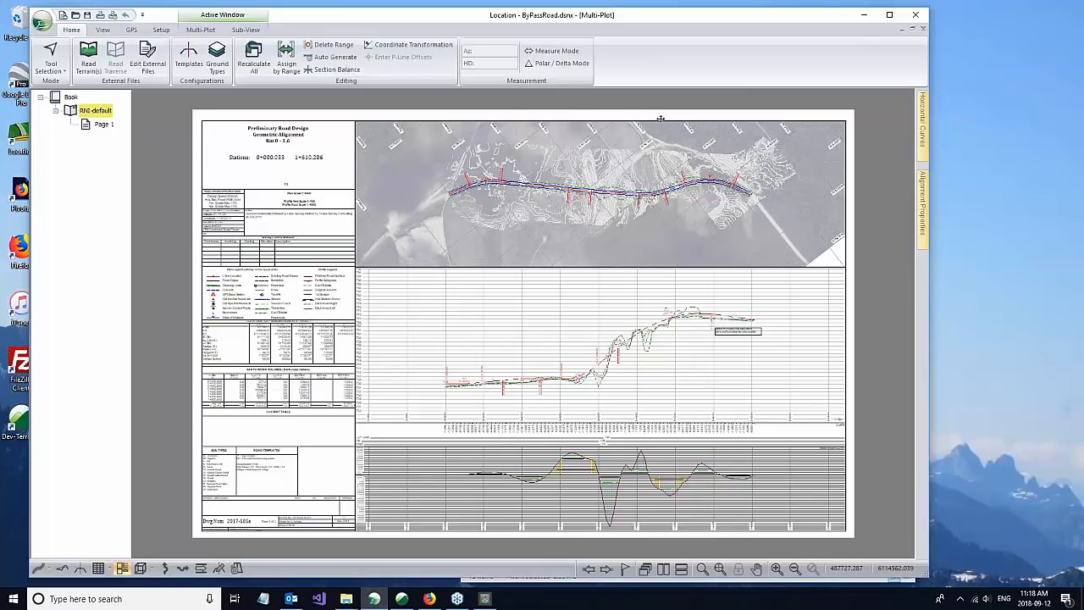
click(901, 31)
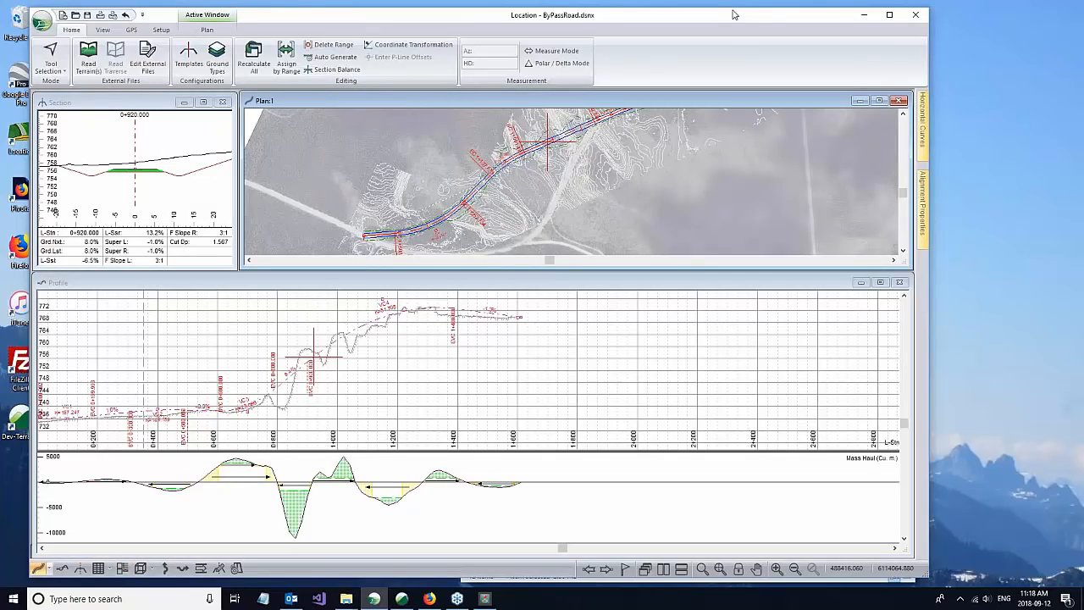
drag(731, 16, 722, 16)
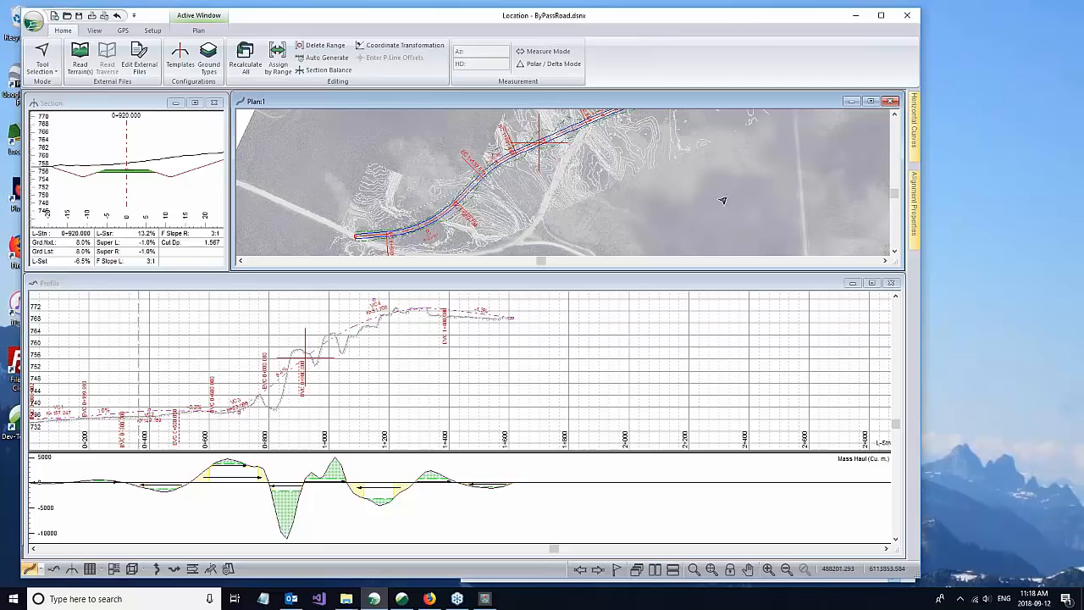
Step: Show the alignment properties and open the HA Optimization settings for V-align 2 of the Option1 alignment
click(914, 199)
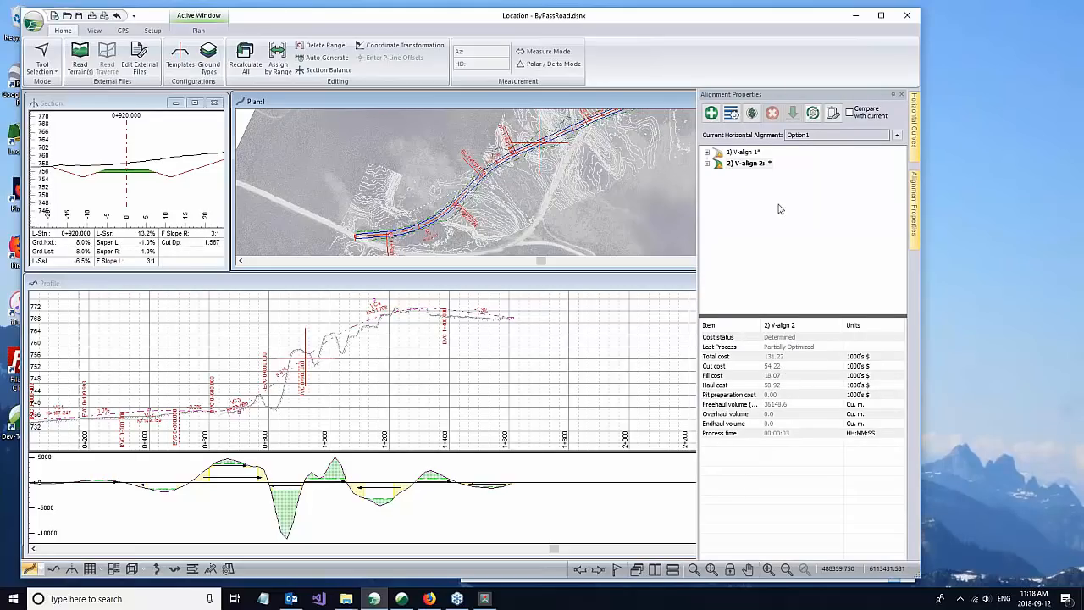
mouse_move(750, 161)
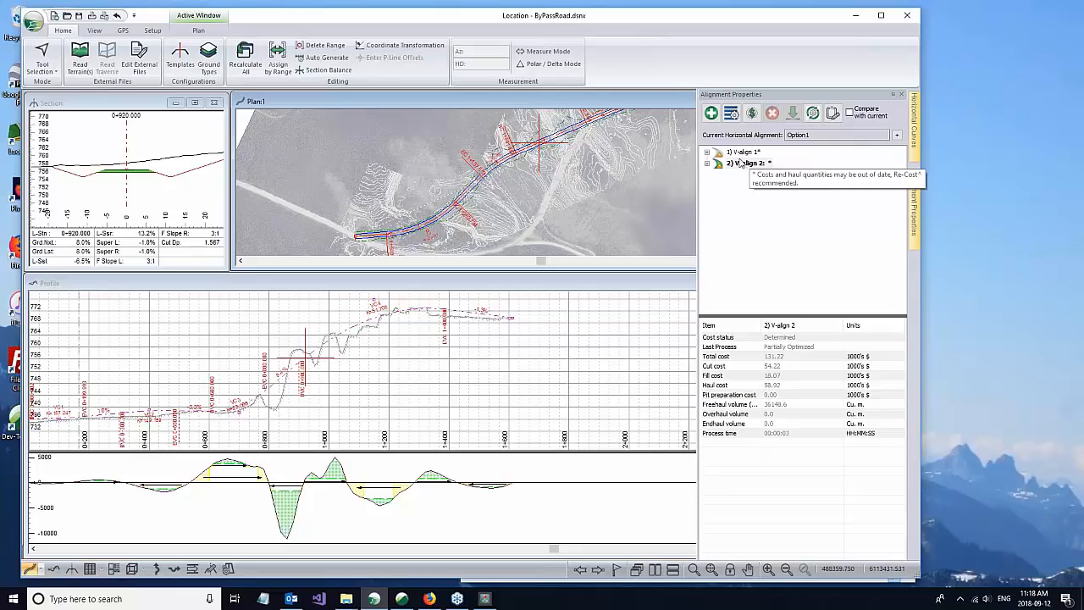
mouse_move(718, 168)
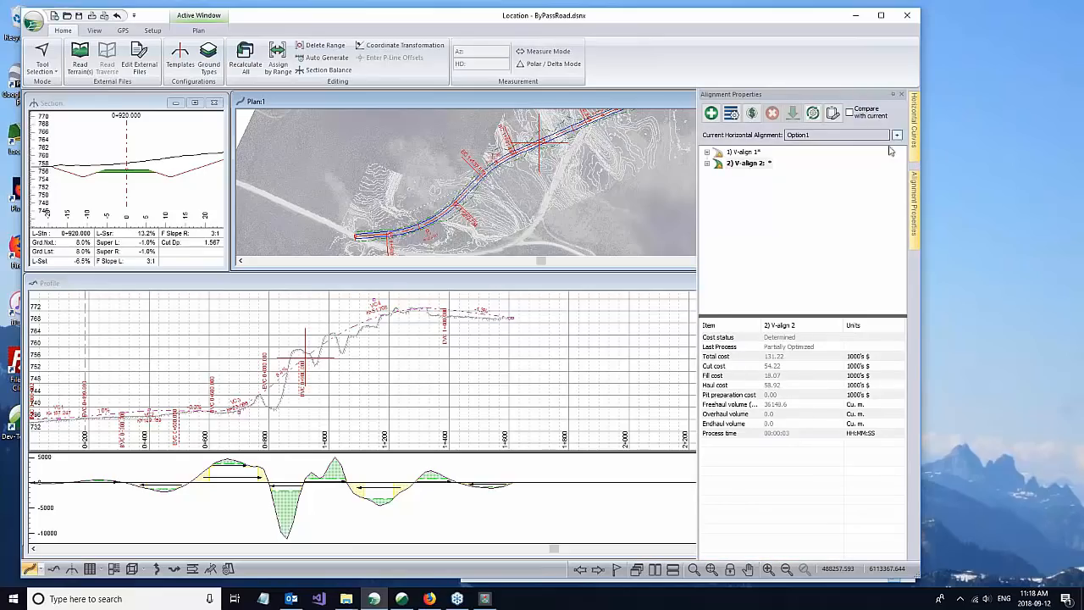
right_click(745, 165)
mouse_move(774, 211)
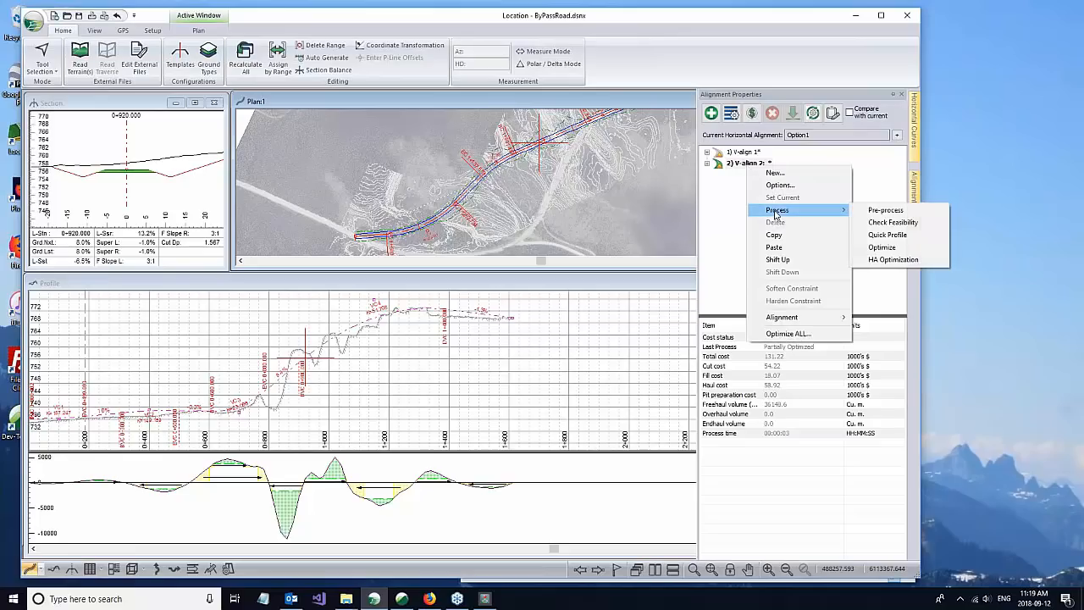
click(883, 261)
Step: Review the offset limits and minimum radius in the Horizontal Optimization settings, and close them without processing
drag(520, 173, 564, 169)
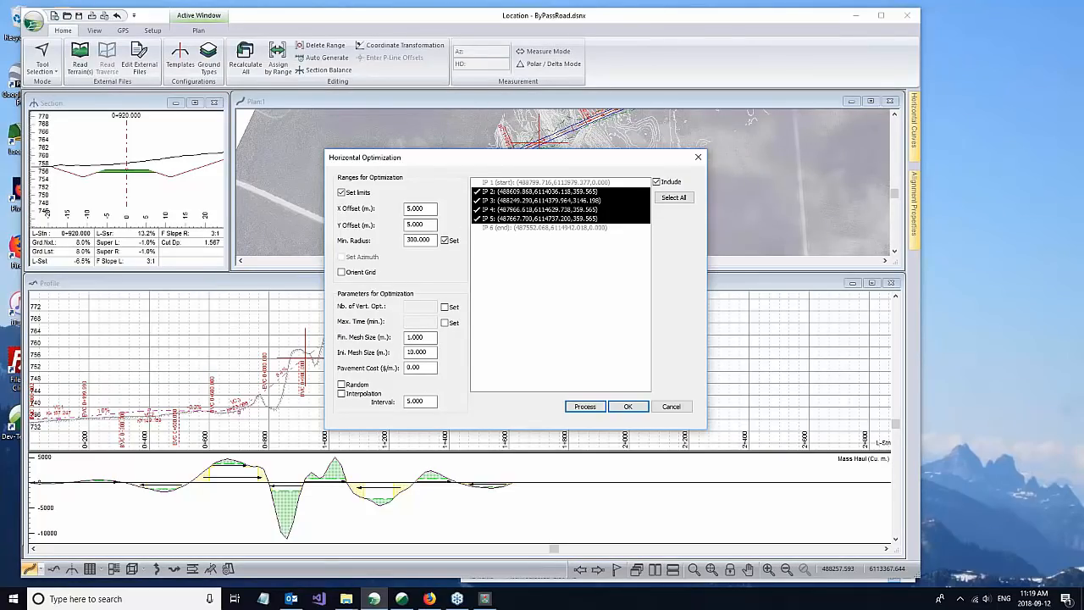
click(432, 226)
drag(432, 240, 398, 240)
click(680, 411)
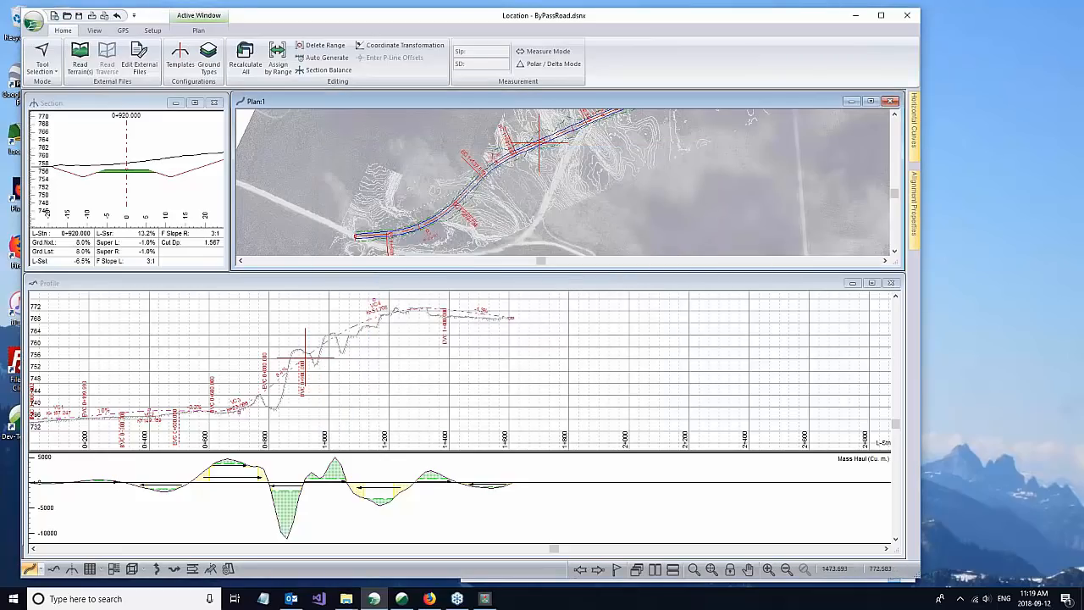
Step: Start a second session of Location and open the recent design ByPassRoadOpt1.dsnx
click(856, 19)
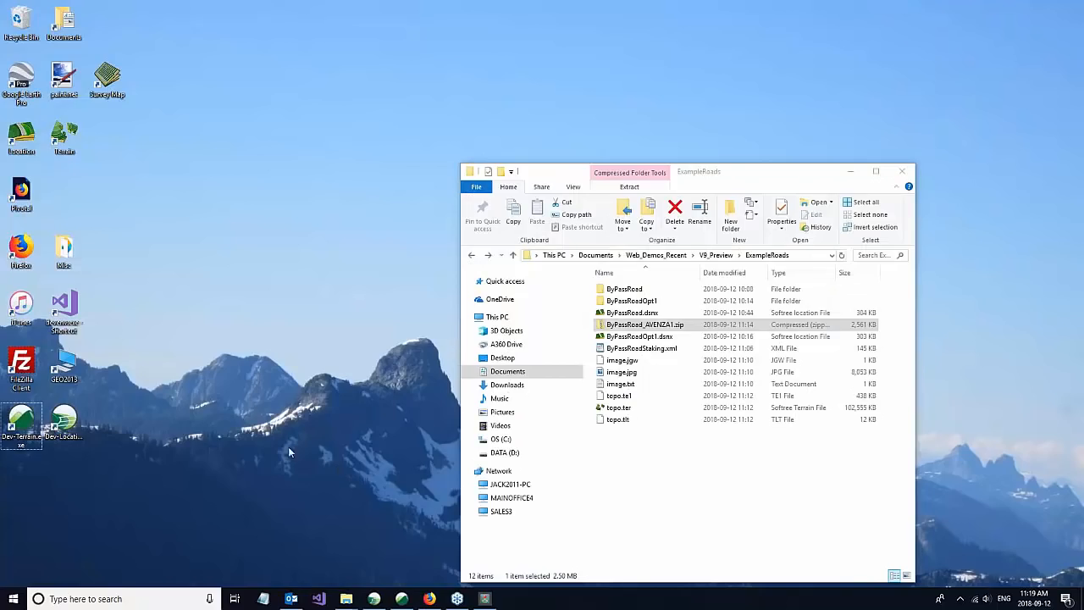
double_click(81, 427)
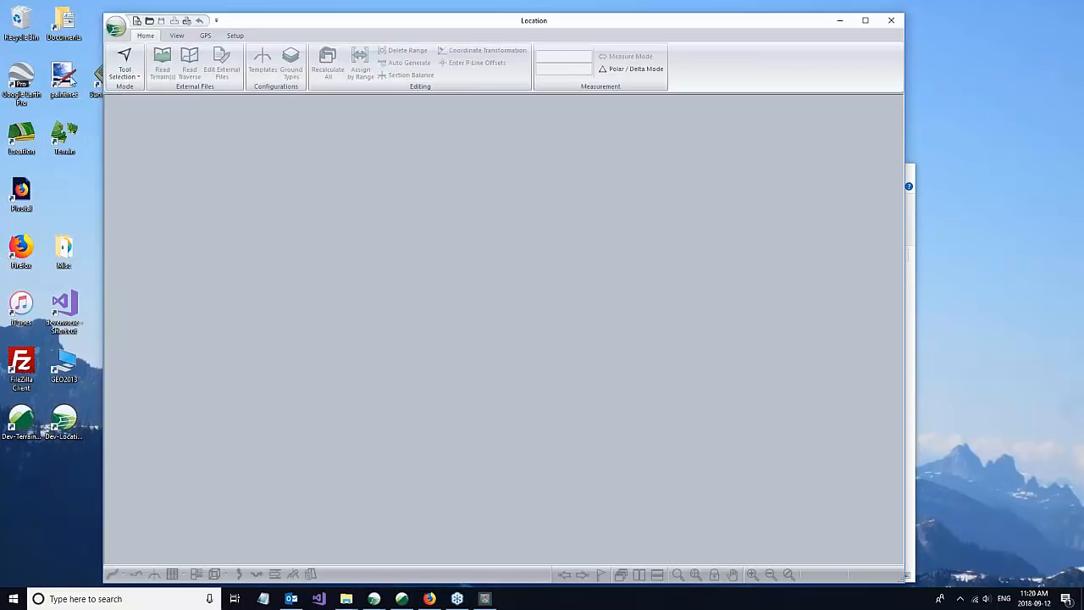
click(117, 28)
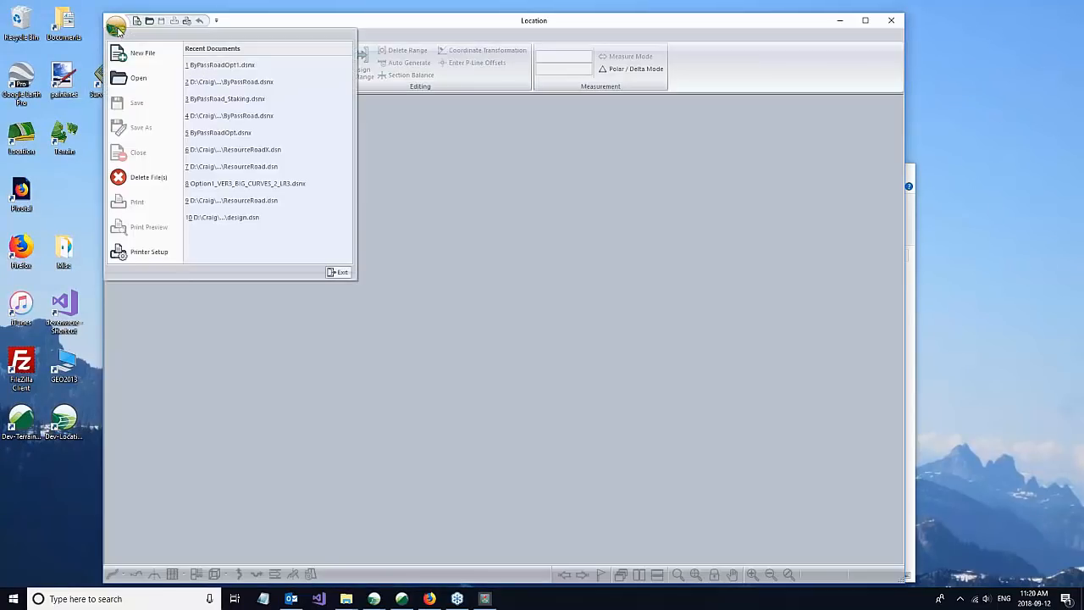
click(227, 68)
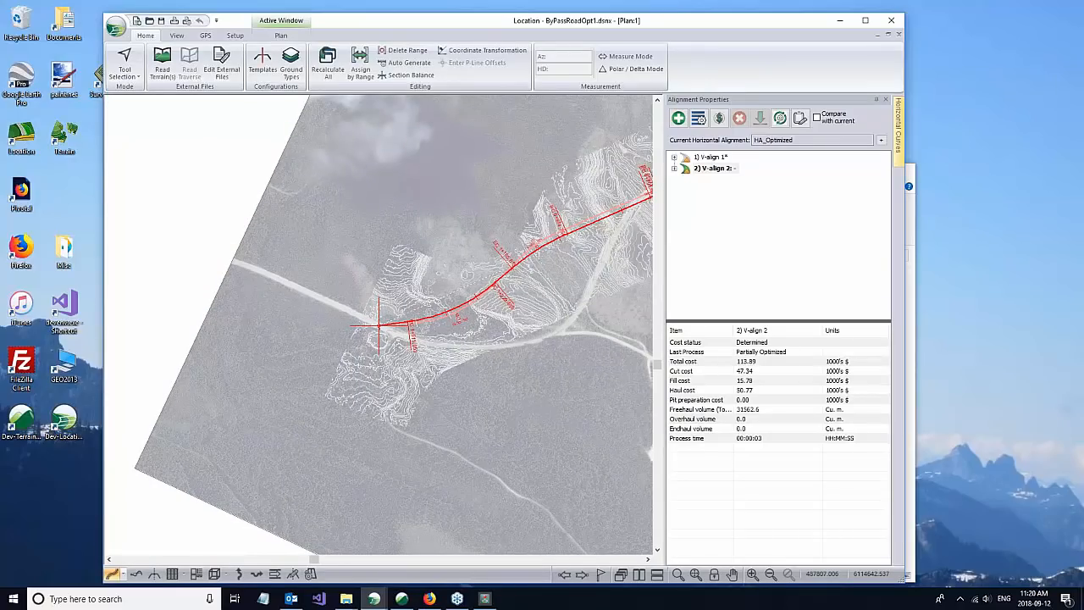
Step: Check the total cost of V-align 2 for the HA_Optimized horizontal alignment
scroll(353, 224, down, 1)
scroll(398, 252, down, 1)
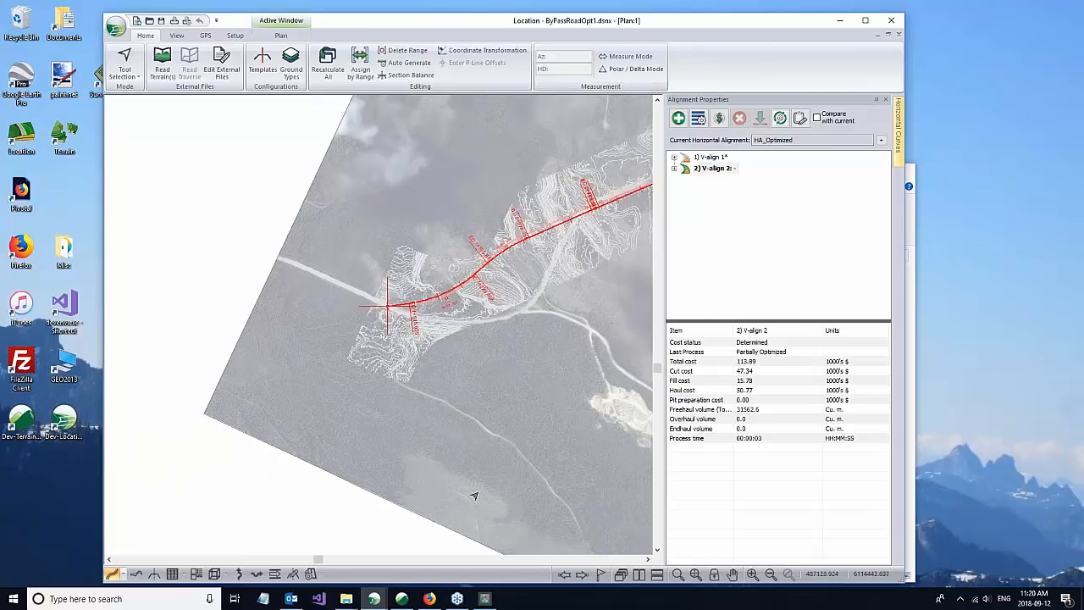
click(737, 364)
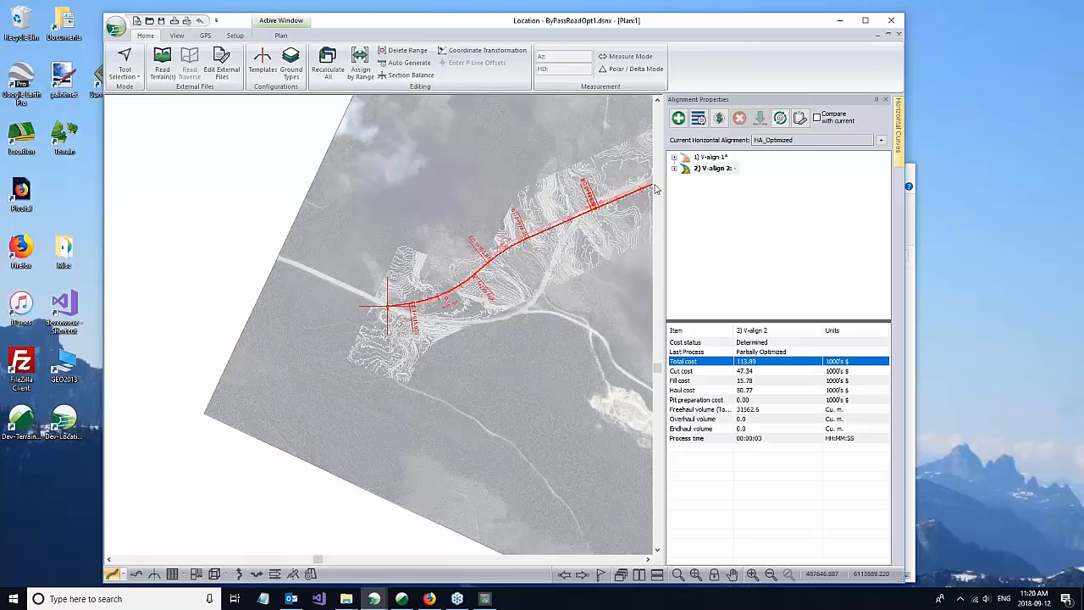
Step: Examine the HA_Optimized alignment in plan along the full bypass road against the contours and satellite image
scroll(563, 304, down, 2)
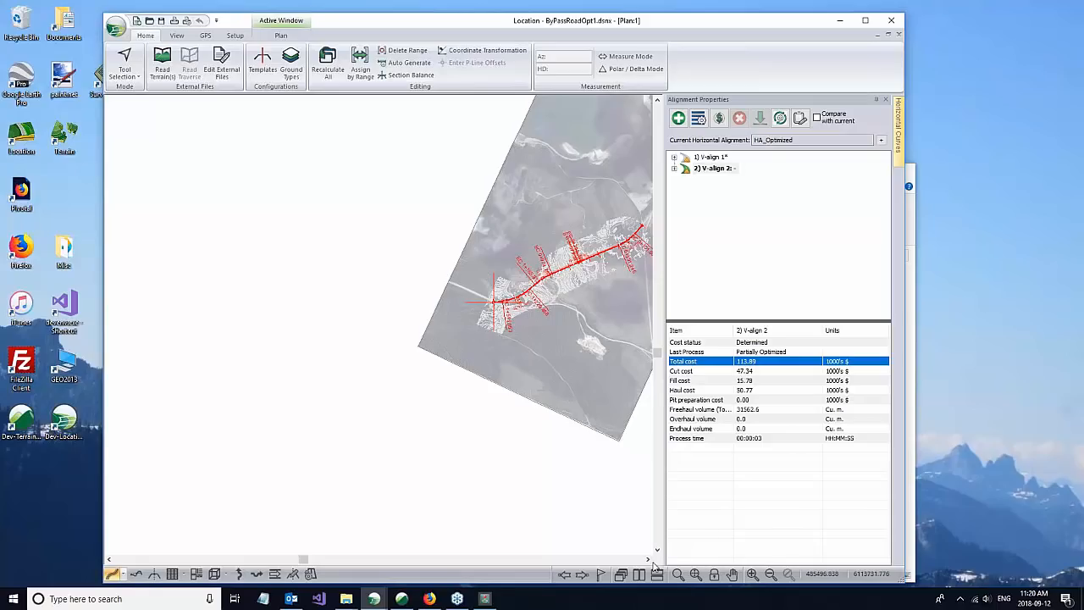
drag(648, 560, 649, 560)
scroll(353, 284, up, 4)
scroll(353, 283, up, 2)
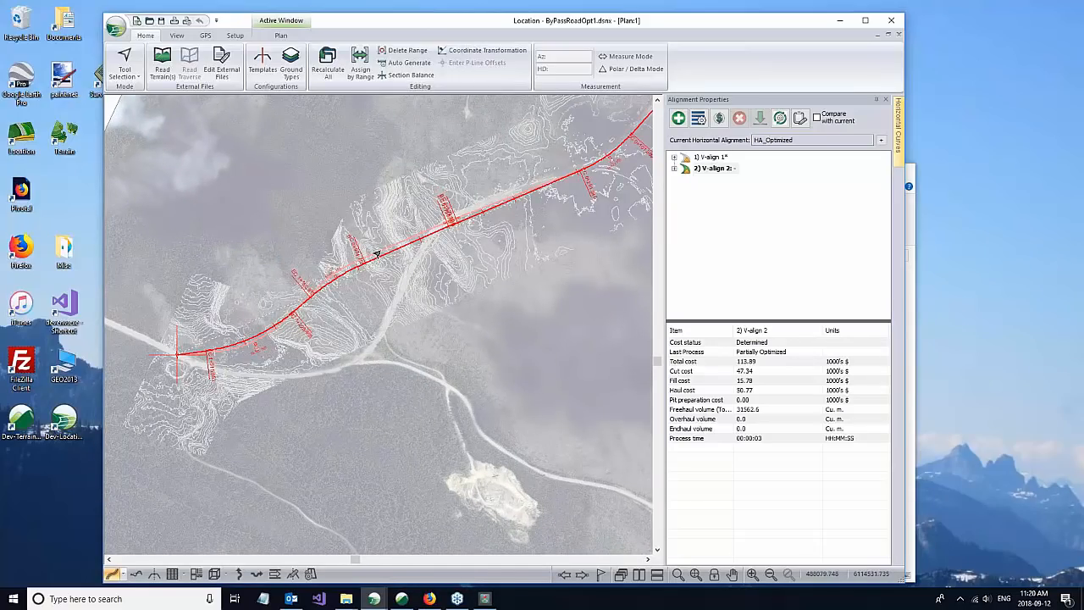
mouse_move(398, 244)
scroll(403, 242, up, 1)
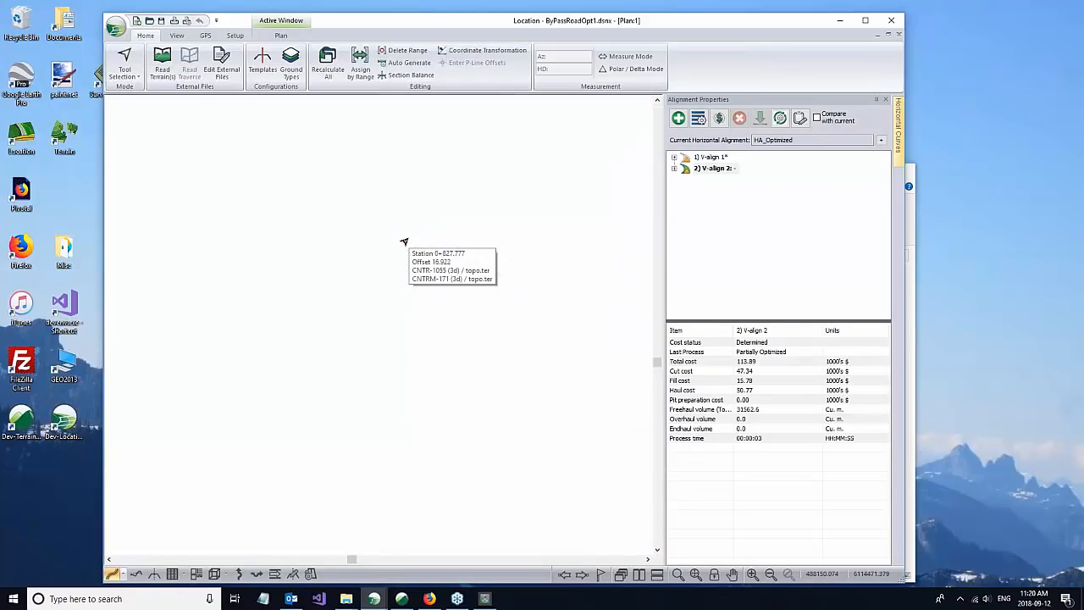
scroll(404, 242, up, 1)
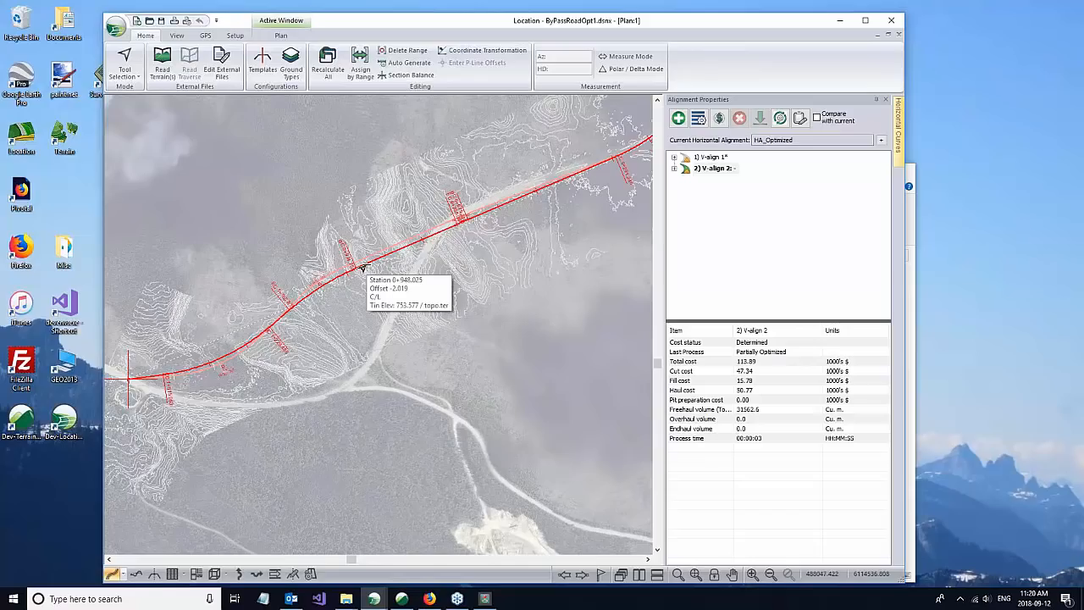
scroll(457, 313, down, 1)
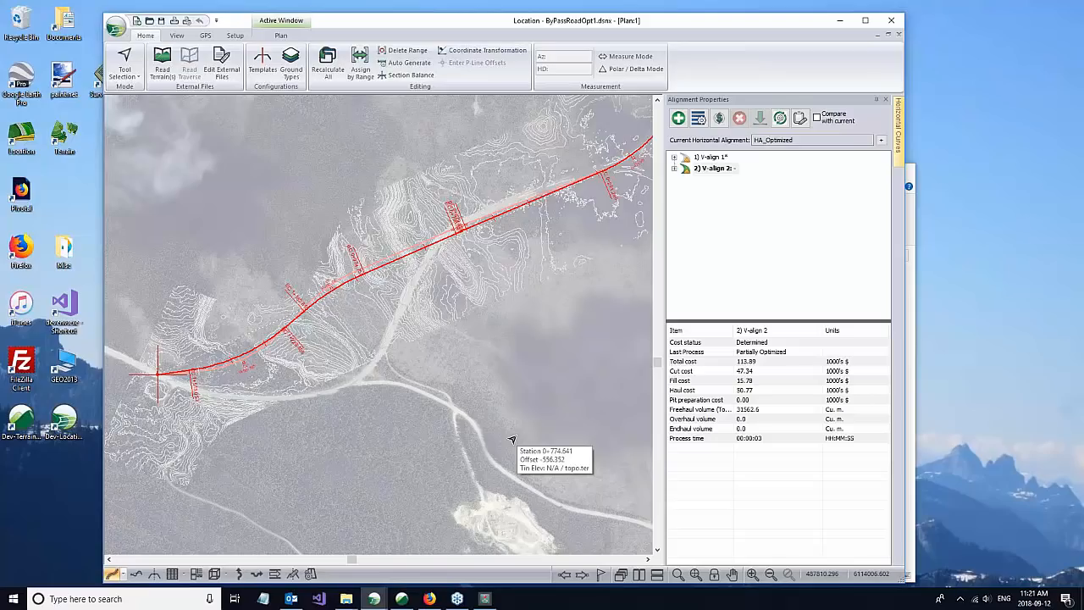
click(646, 560)
click(647, 561)
click(647, 560)
click(647, 561)
click(647, 561)
click(657, 101)
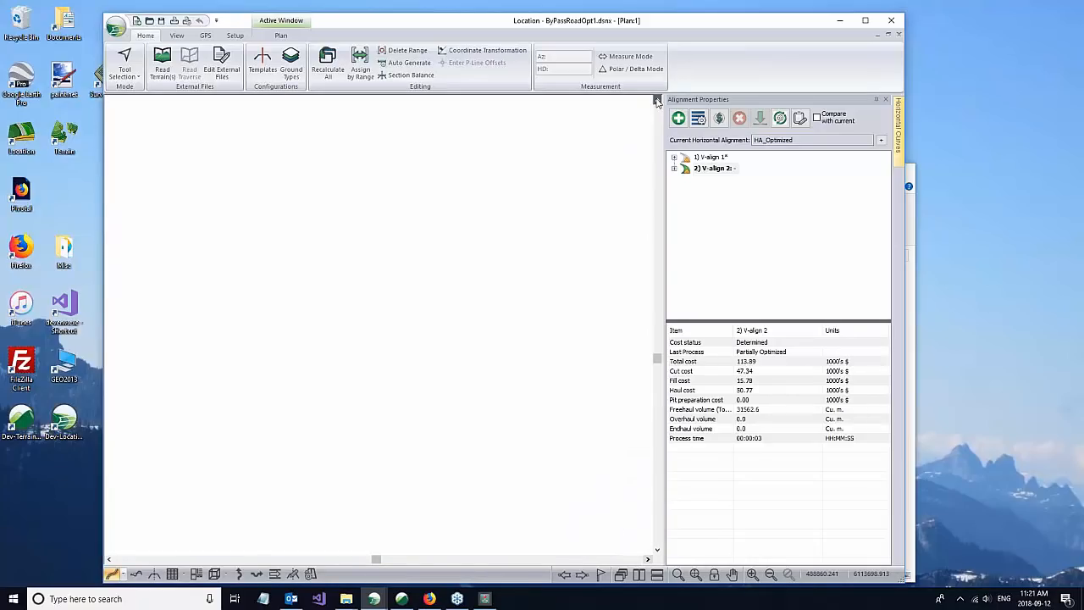
click(657, 101)
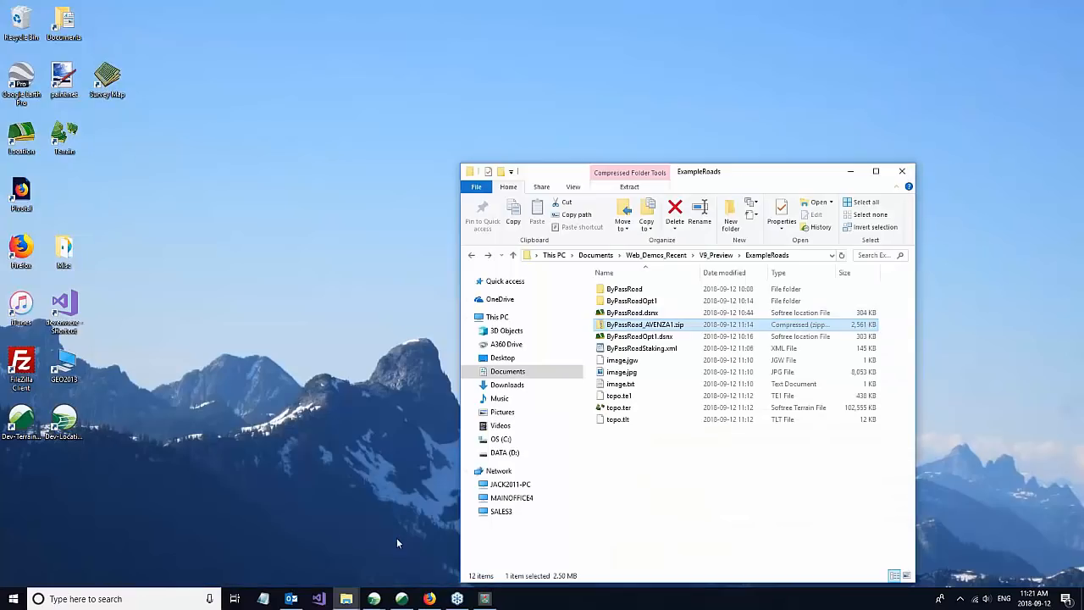
Step: Switch to the CableExample.ter project in Terrain
click(406, 600)
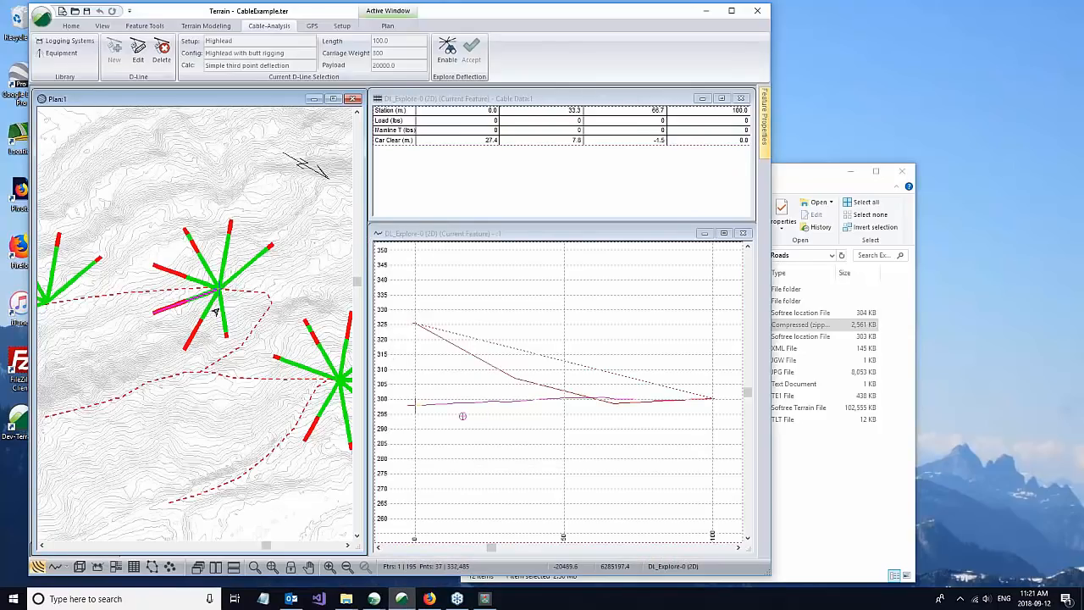
Step: Compare the cable profiles and car clearances of deflection lines at the upper two landings by selecting them in plan
click(430, 238)
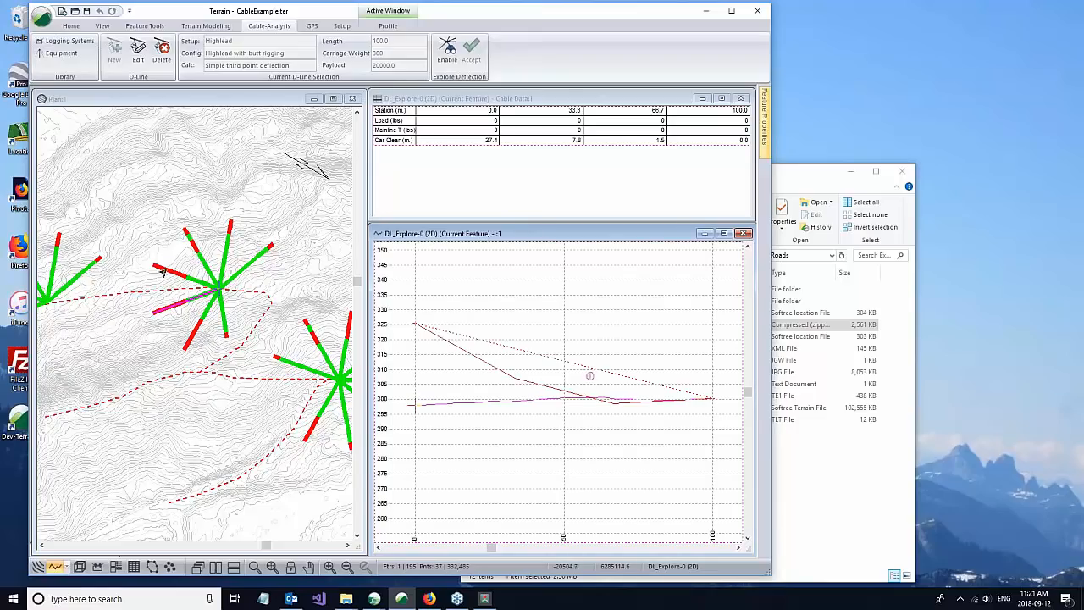
scroll(209, 253, up, 1)
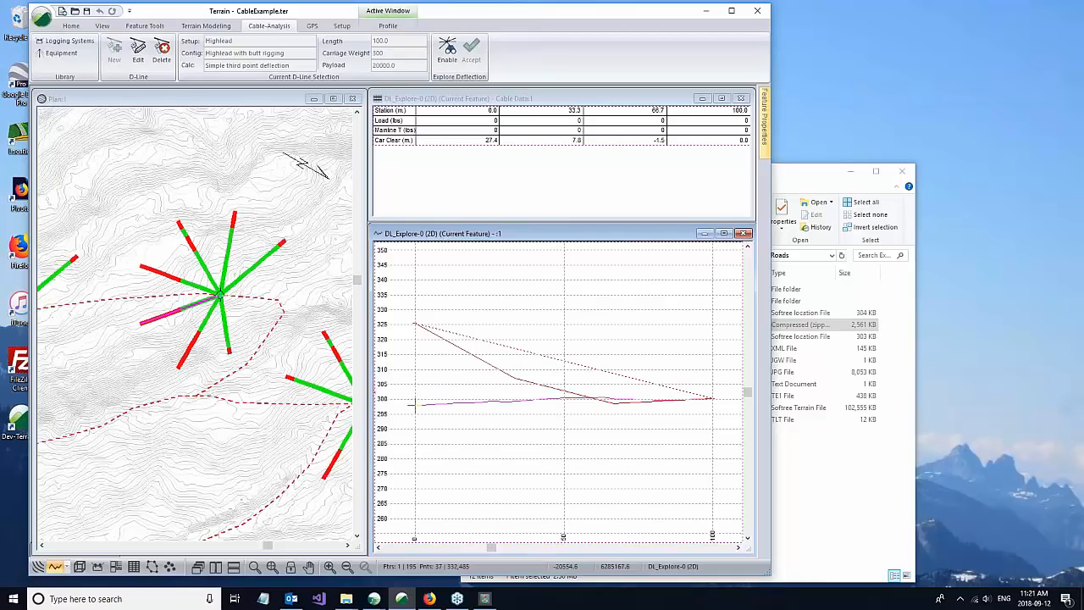
click(182, 240)
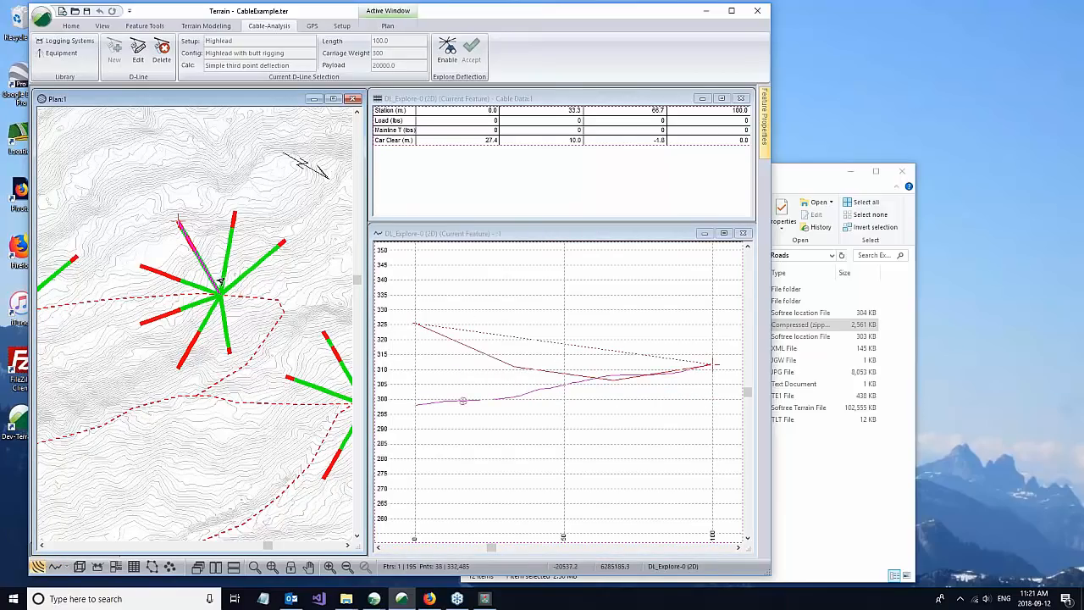
click(42, 285)
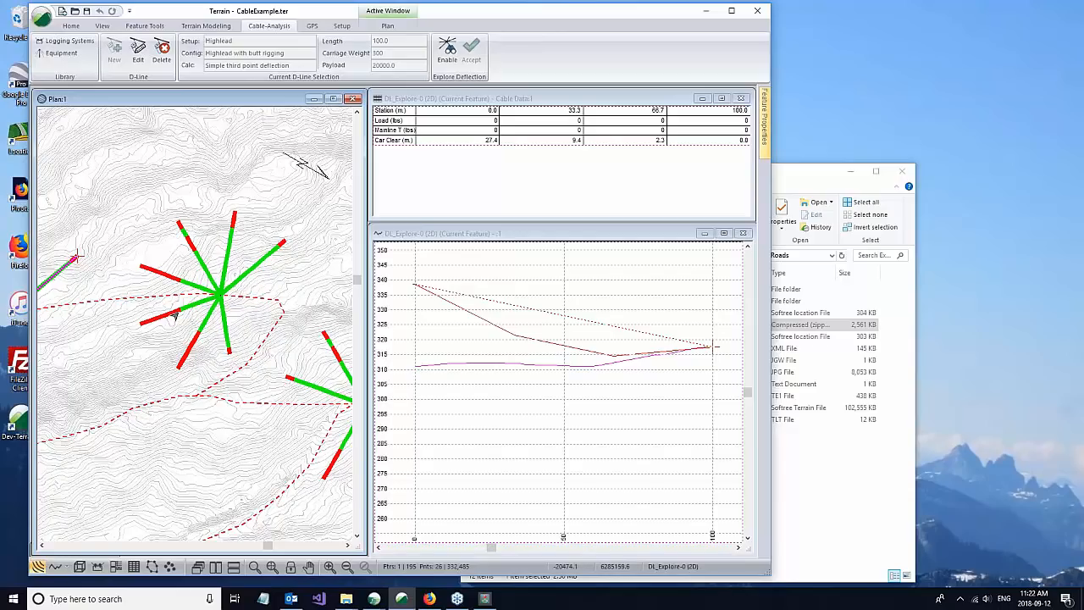
scroll(186, 355, up, 3)
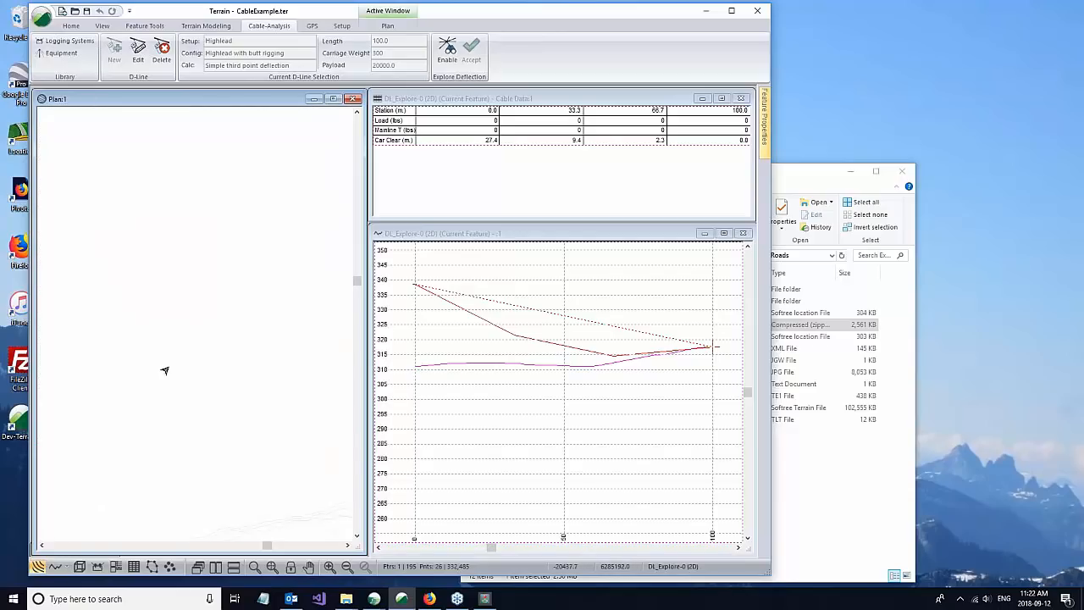
click(435, 99)
click(455, 233)
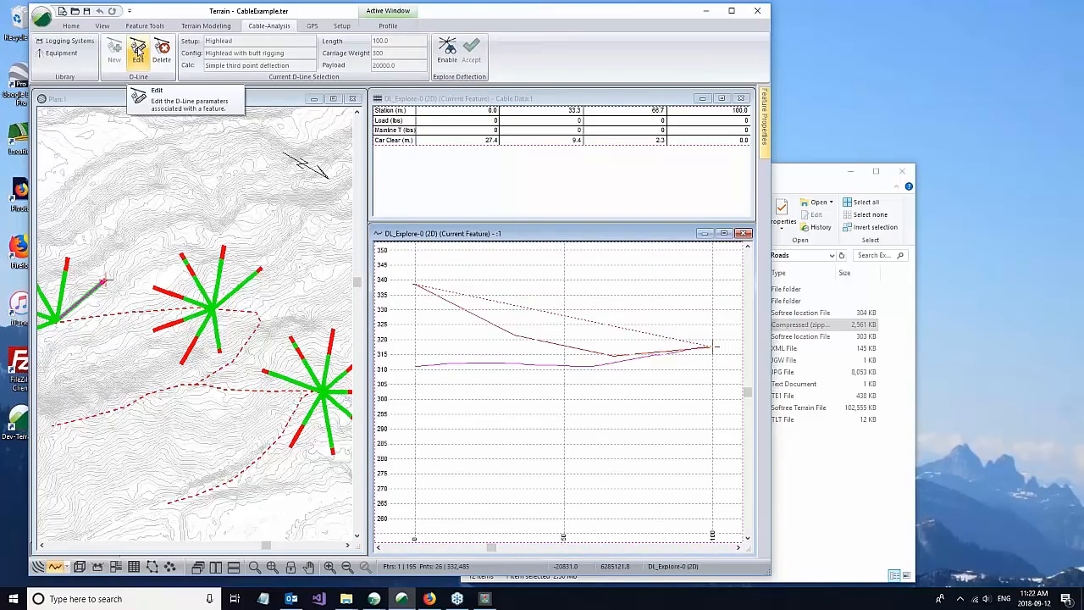
Step: Review the D-line setup of the selected deflection line, including its logging system and calculation method, without changing it
click(138, 53)
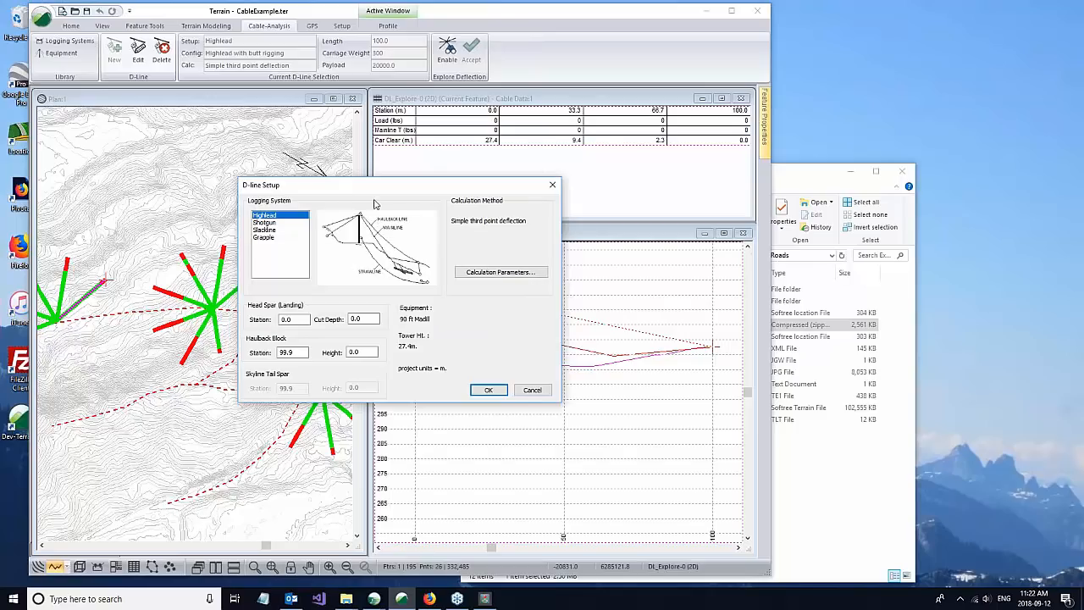
drag(375, 186, 392, 170)
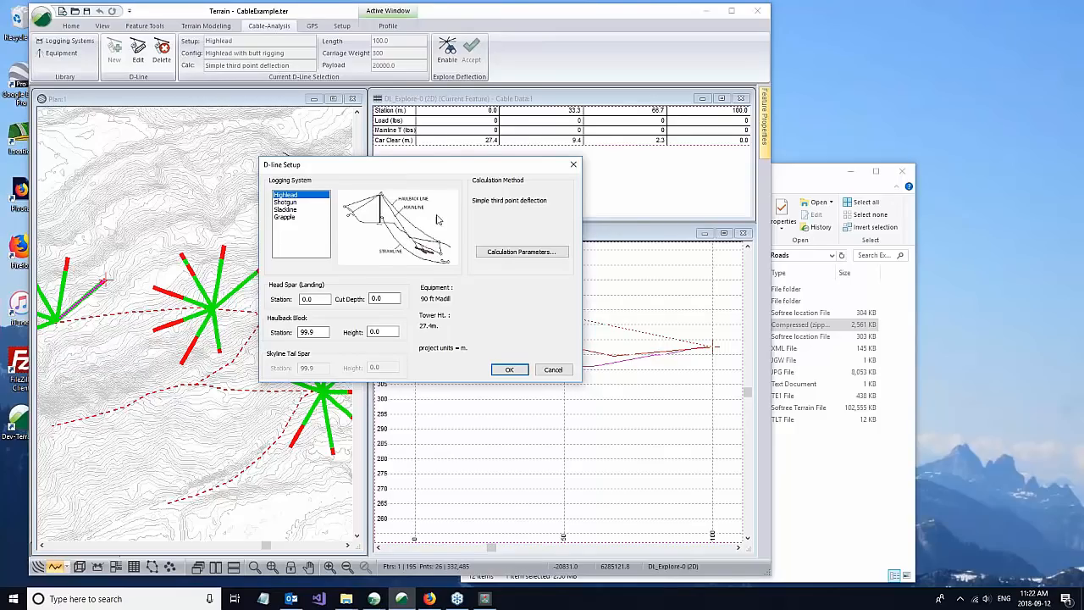
click(549, 374)
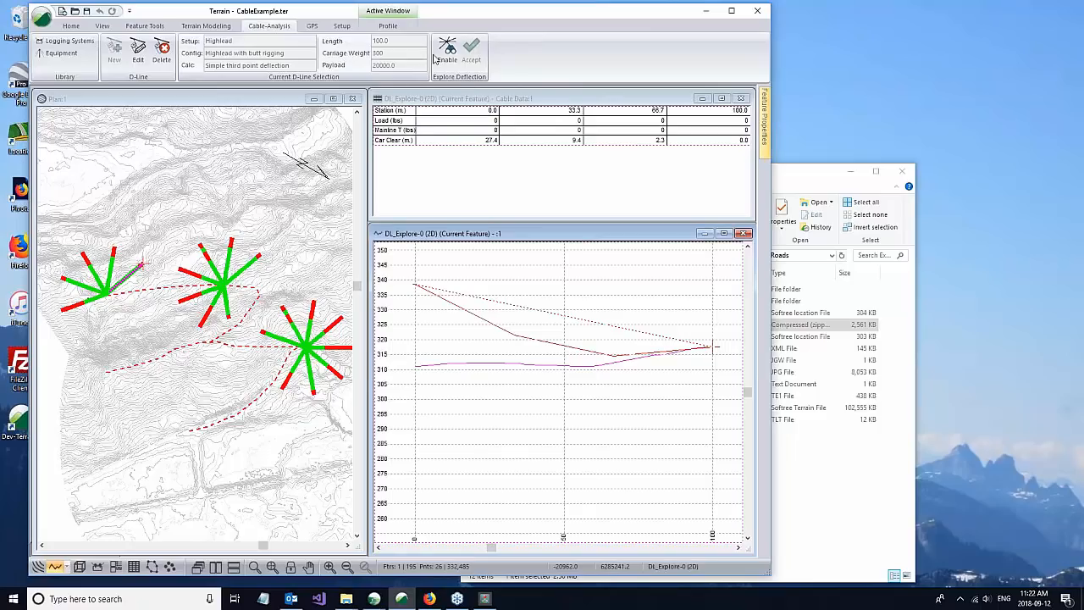
Step: Enable deflection exploration with the Highlead logging system and a line length of 100
click(448, 51)
double_click(535, 324)
text(100)
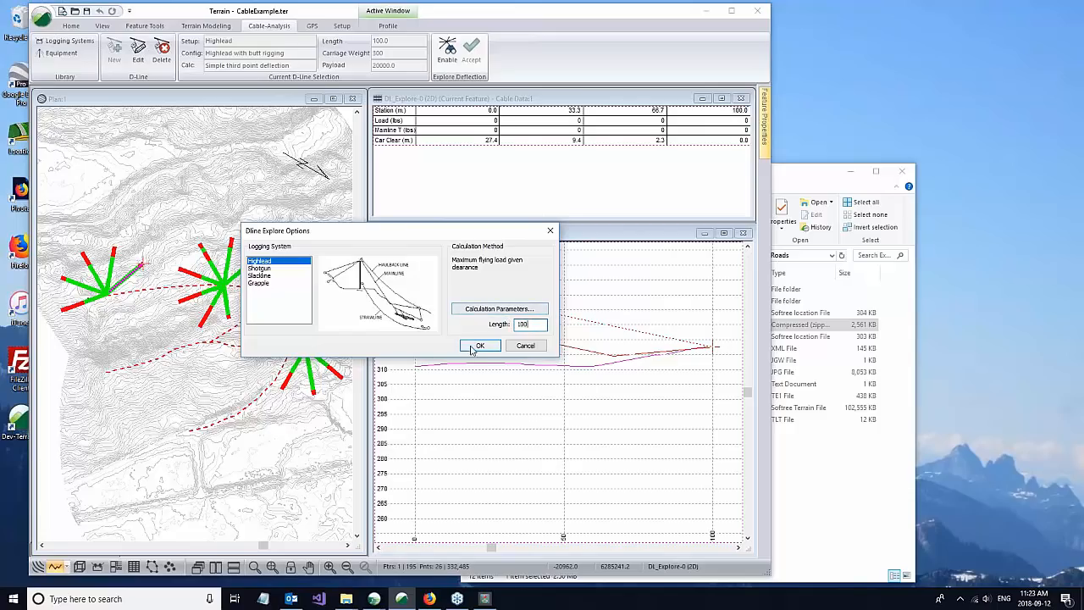
click(479, 347)
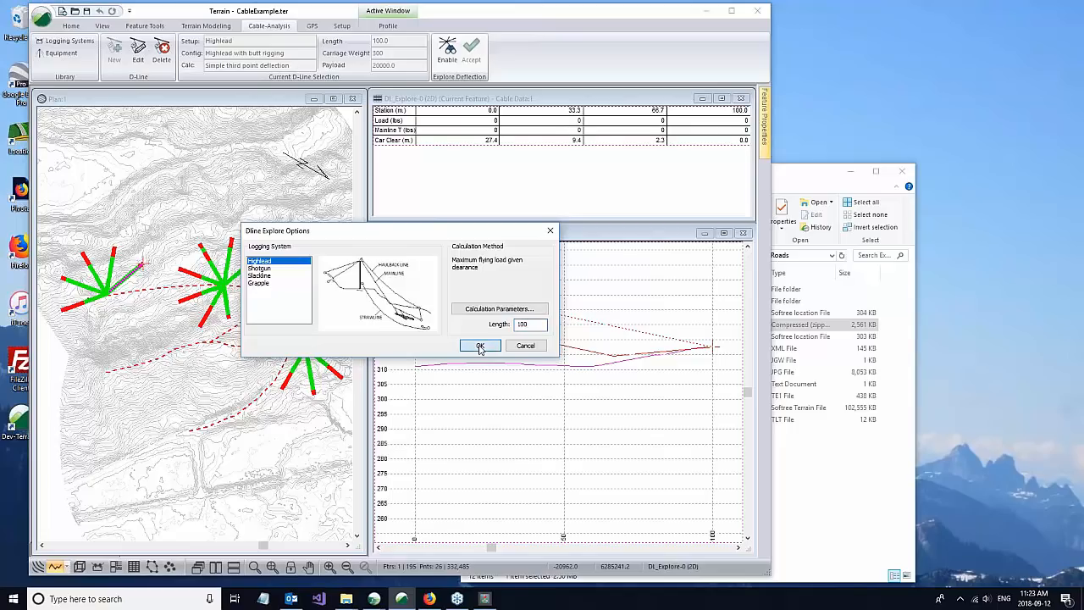
Step: Place the exploratory deflection line fan at the western end of the middle road, suppress the outside-model warning and accept the lines
click(110, 370)
click(376, 308)
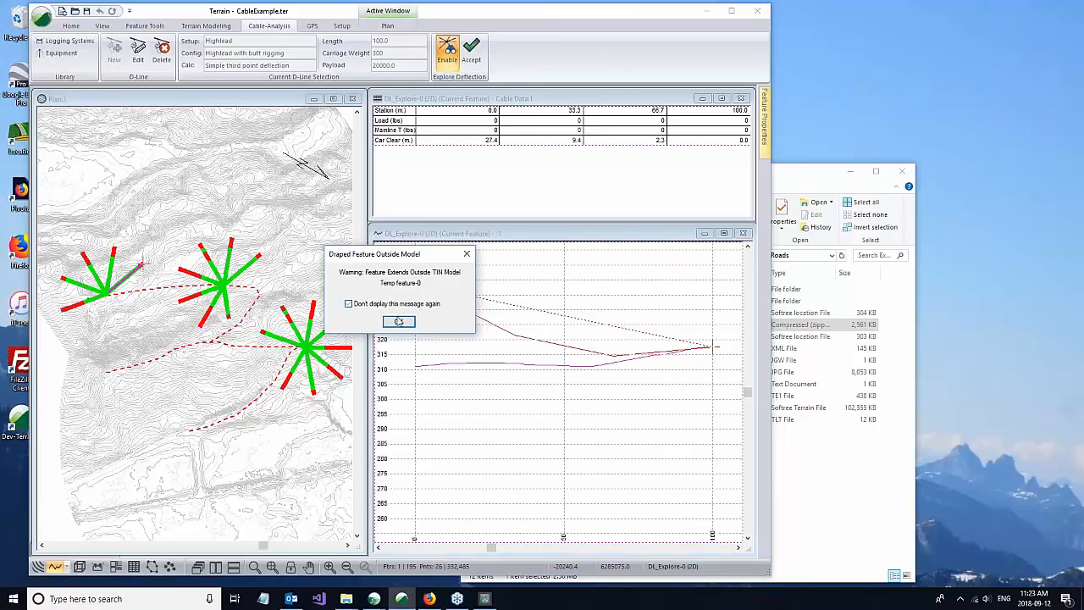
click(399, 322)
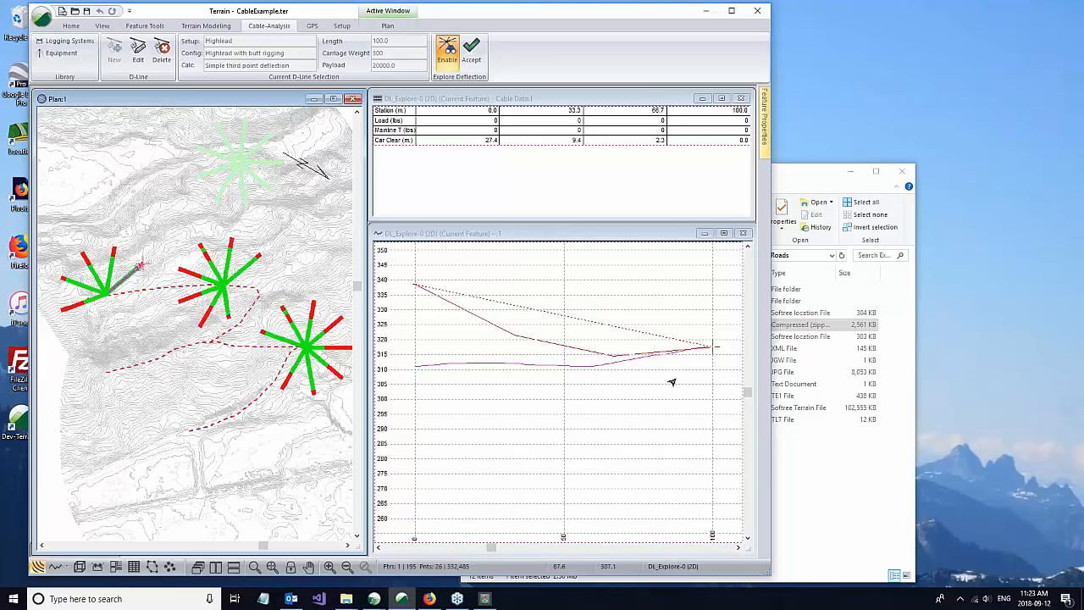
click(107, 372)
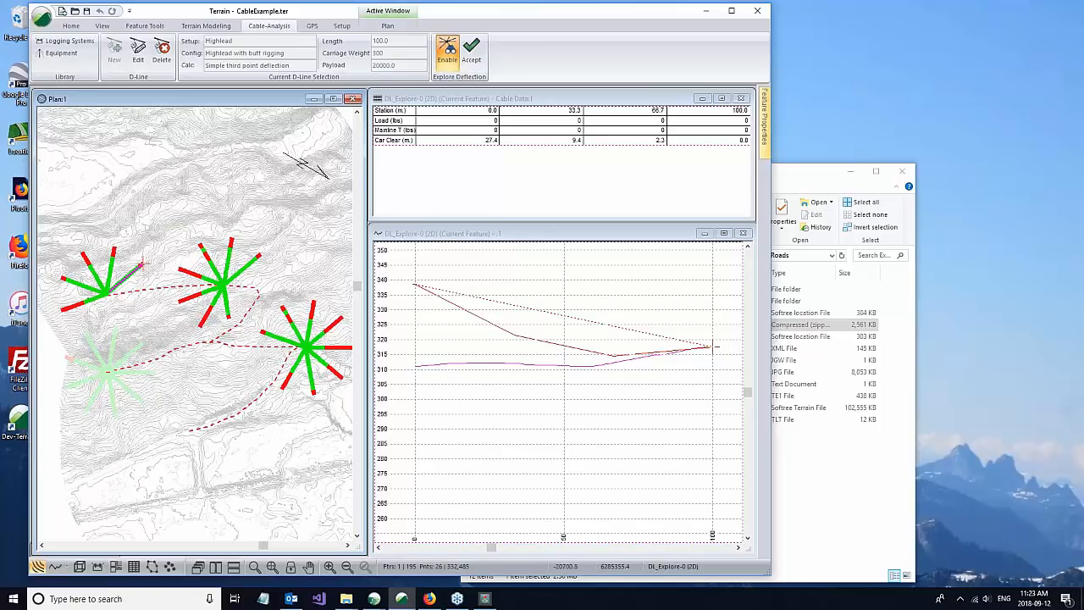
click(471, 53)
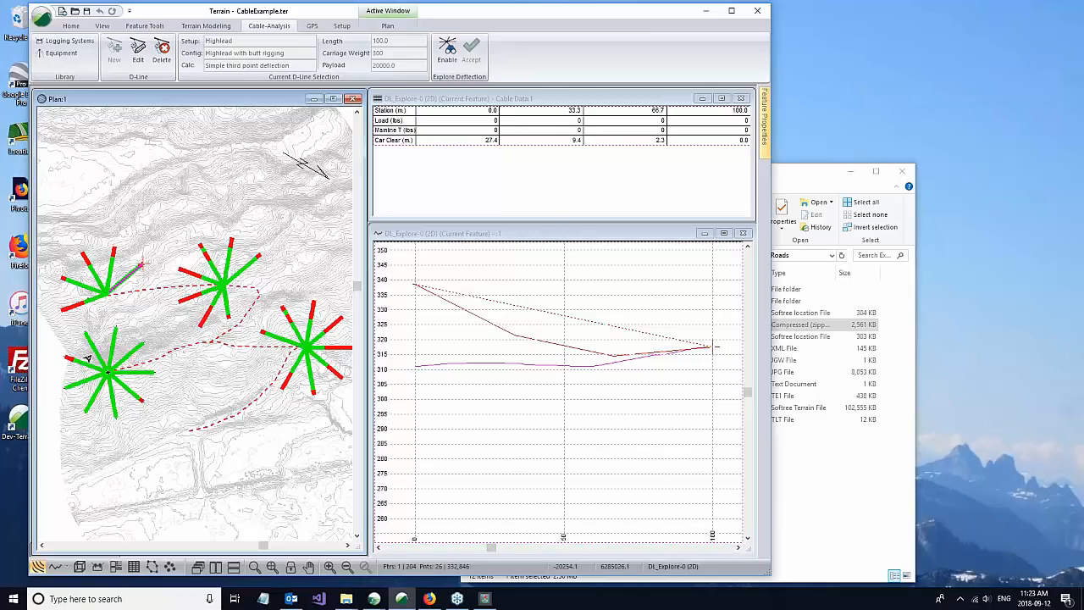
Step: Examine the loads, mainline tensions and profiles of two deflection lines at the new landing by selecting them in plan
scroll(88, 368, up, 3)
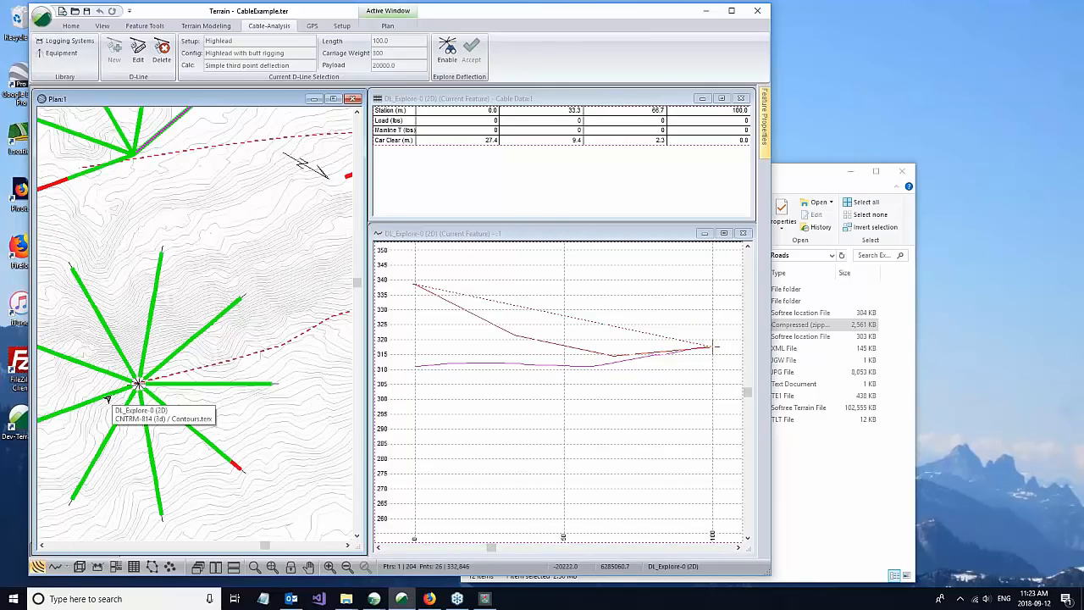
click(104, 396)
scroll(528, 322, down, 4)
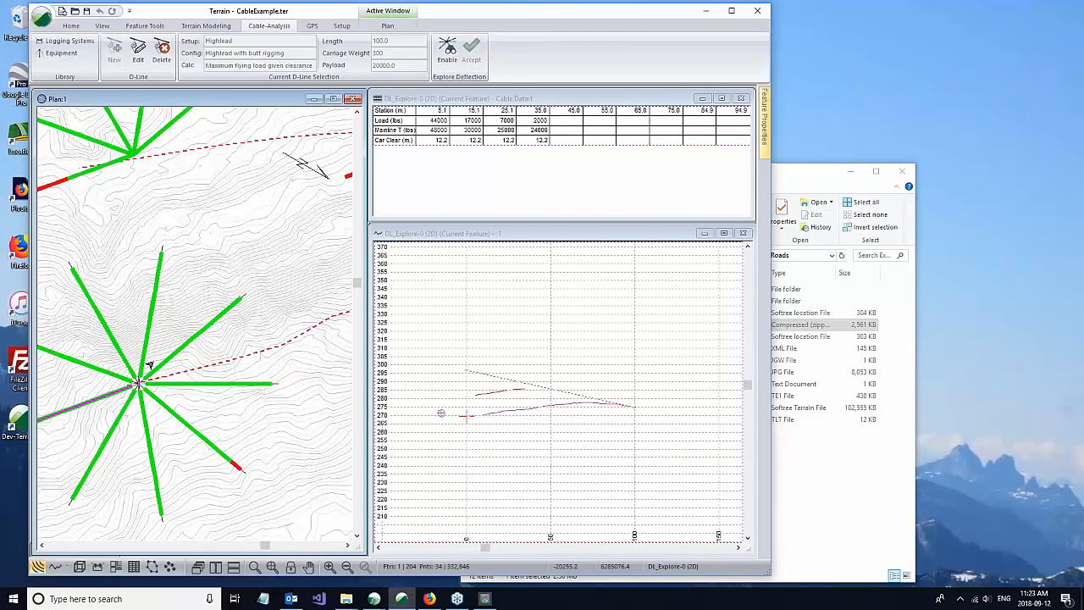
click(157, 253)
scroll(224, 200, down, 1)
scroll(224, 200, down, 1)
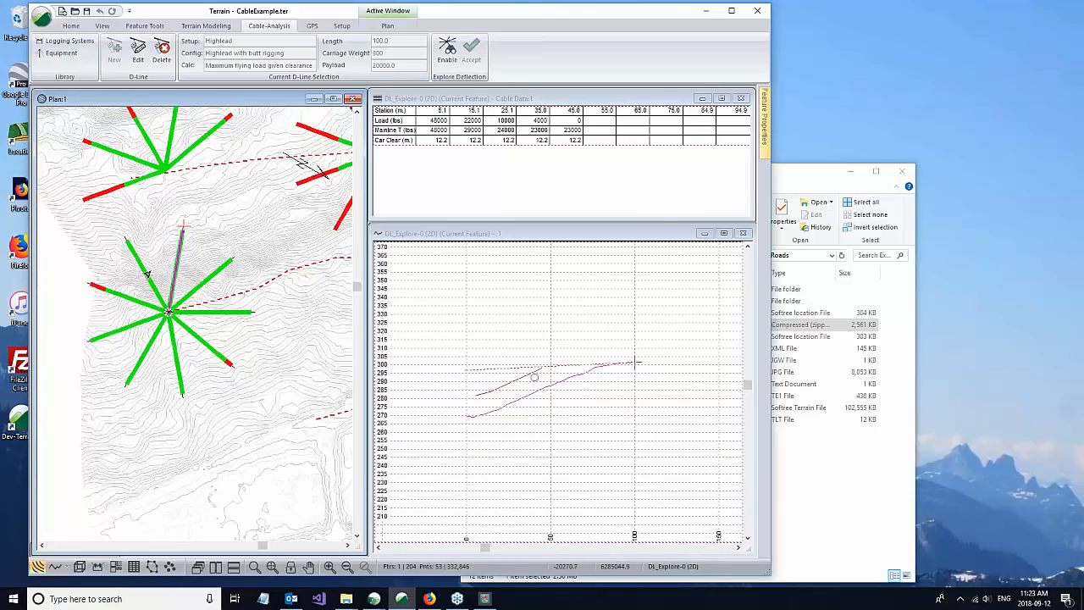
mouse_move(177, 256)
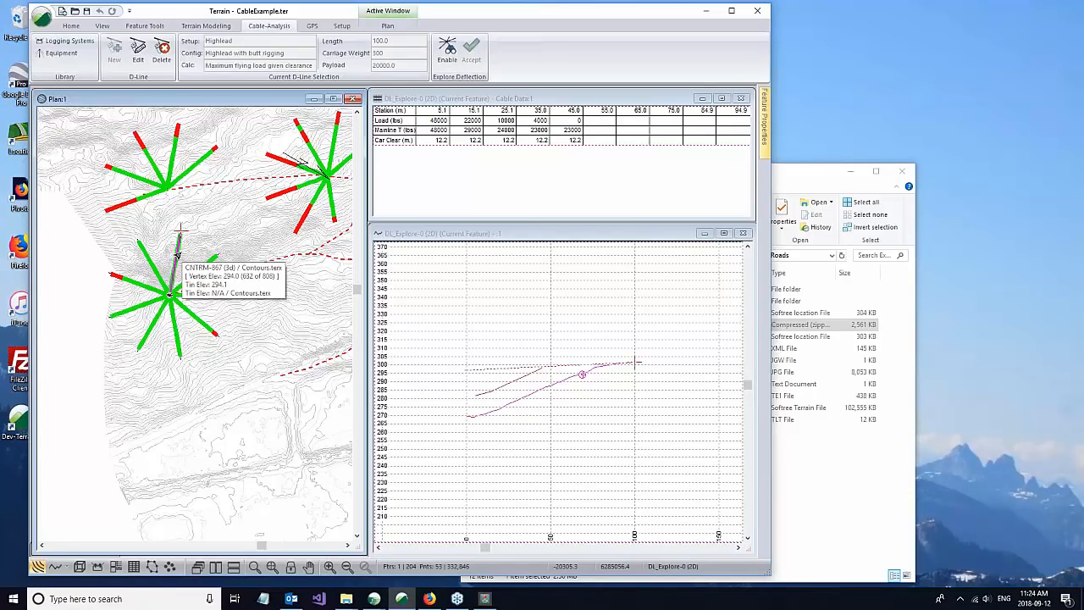
click(452, 235)
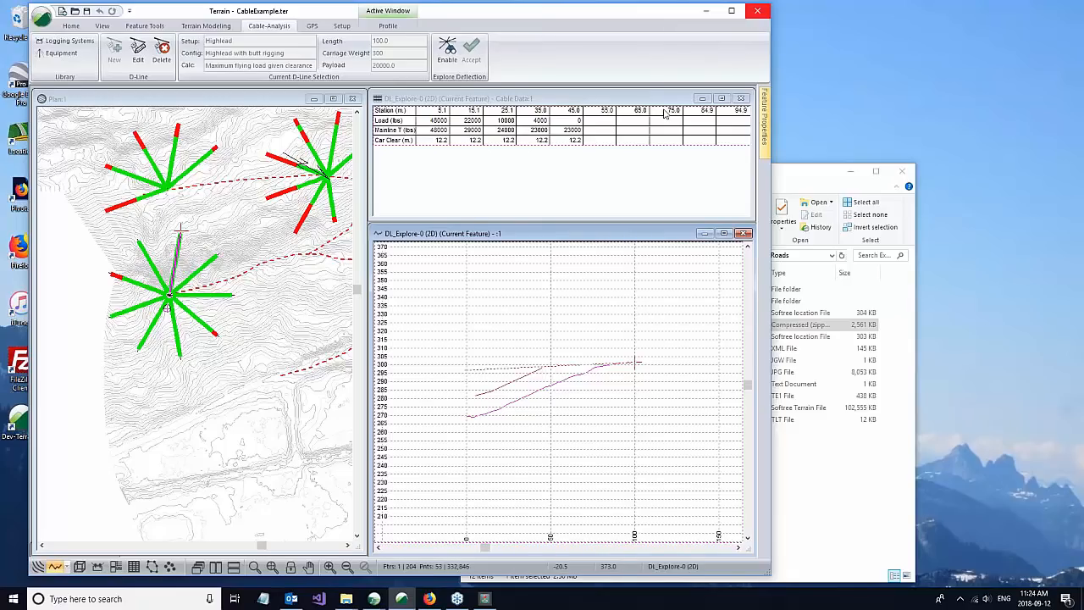
Step: Switch to the ByPassRoad.dsnx design in Location and maximize its Plan window
click(707, 13)
click(401, 599)
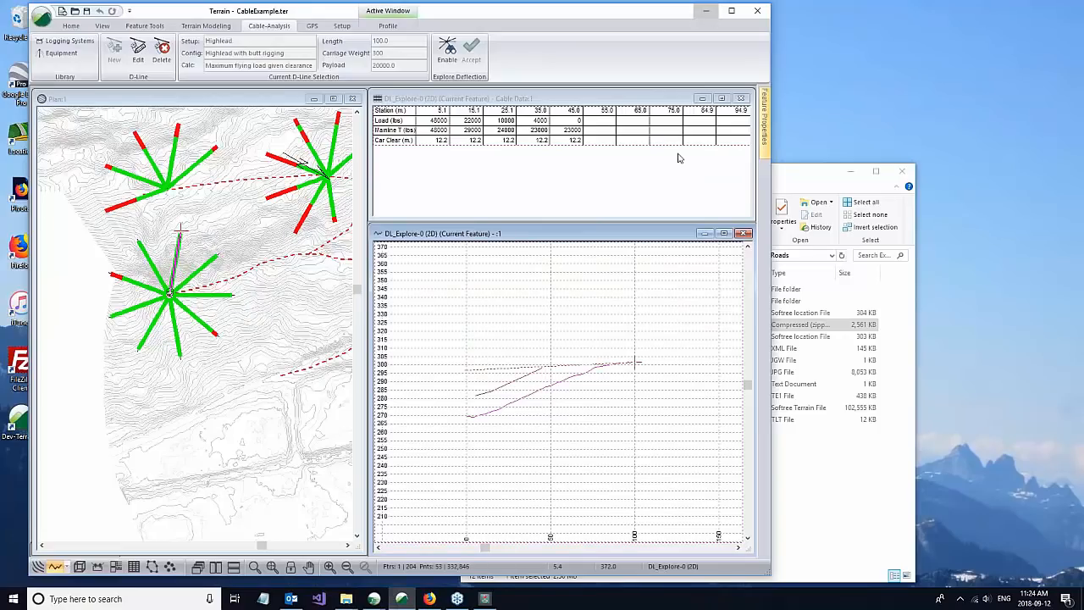
click(401, 599)
mouse_move(375, 599)
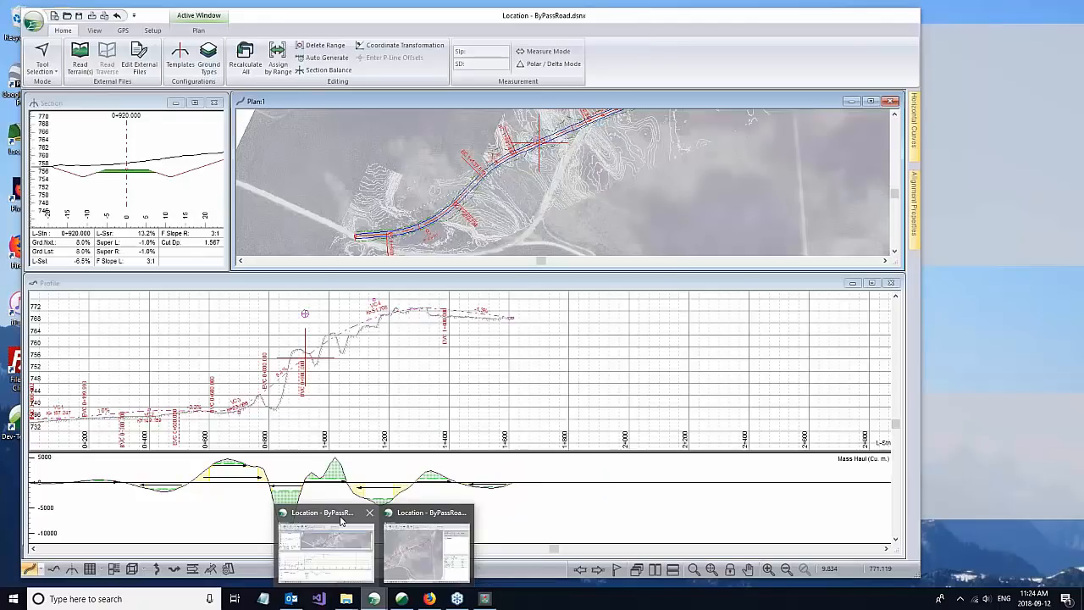
click(342, 521)
mouse_move(652, 181)
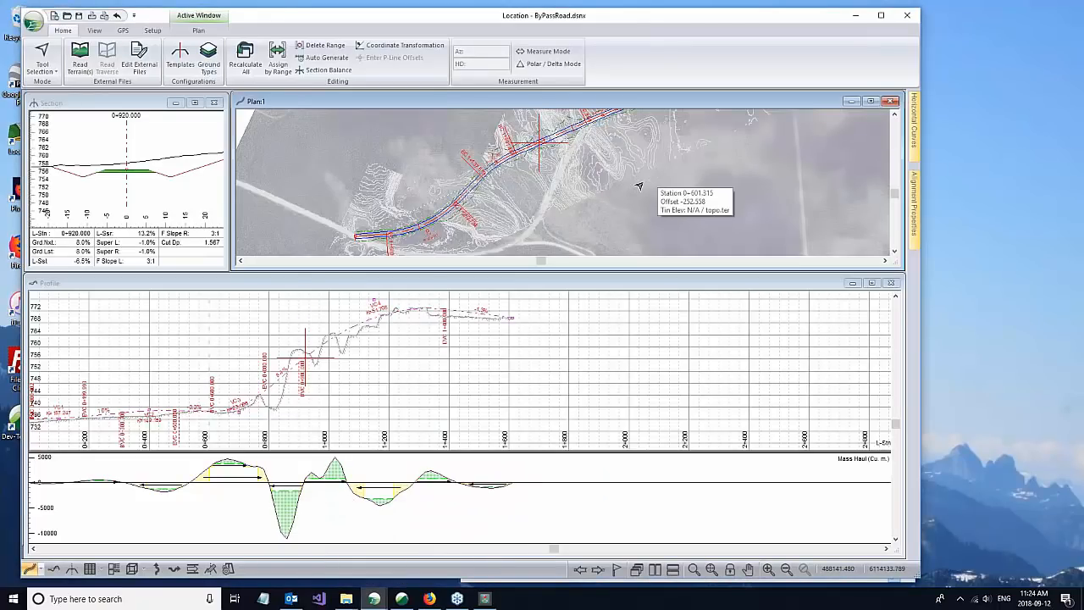
scroll(573, 169, up, 2)
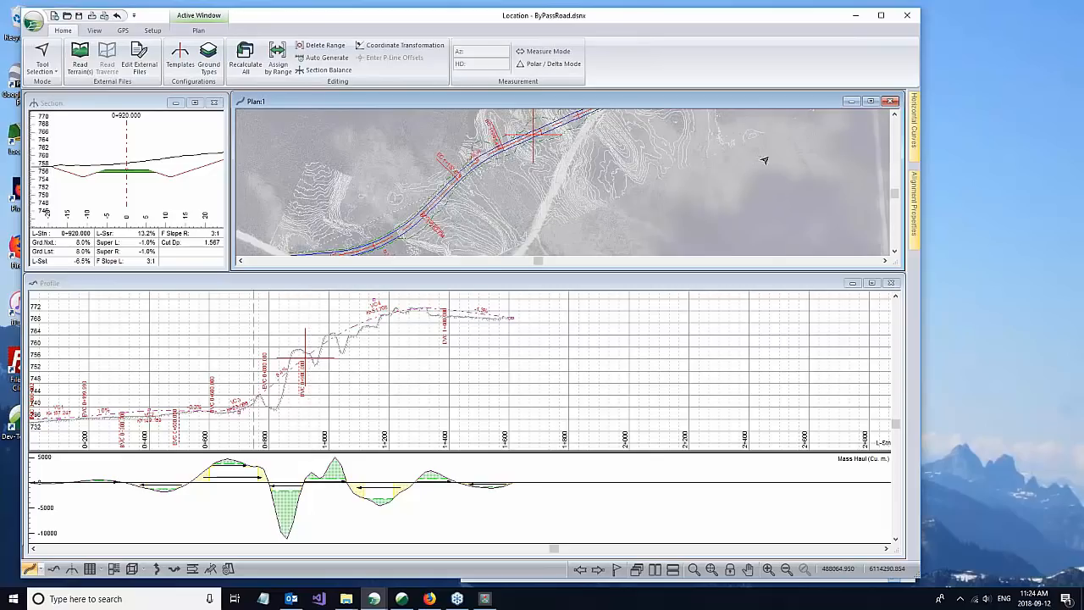
click(870, 101)
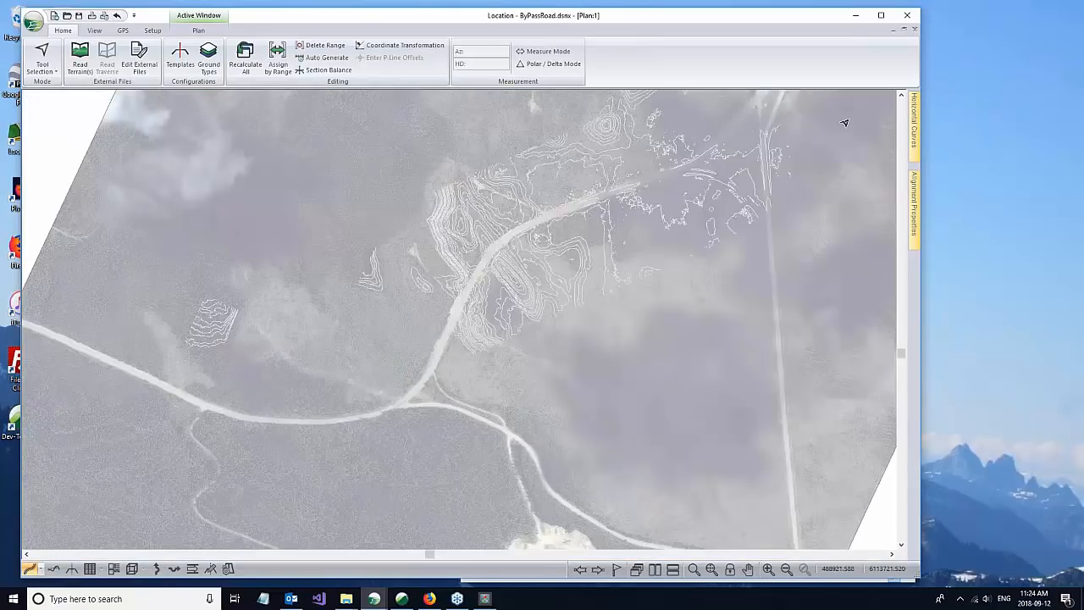
scroll(606, 285, down, 1)
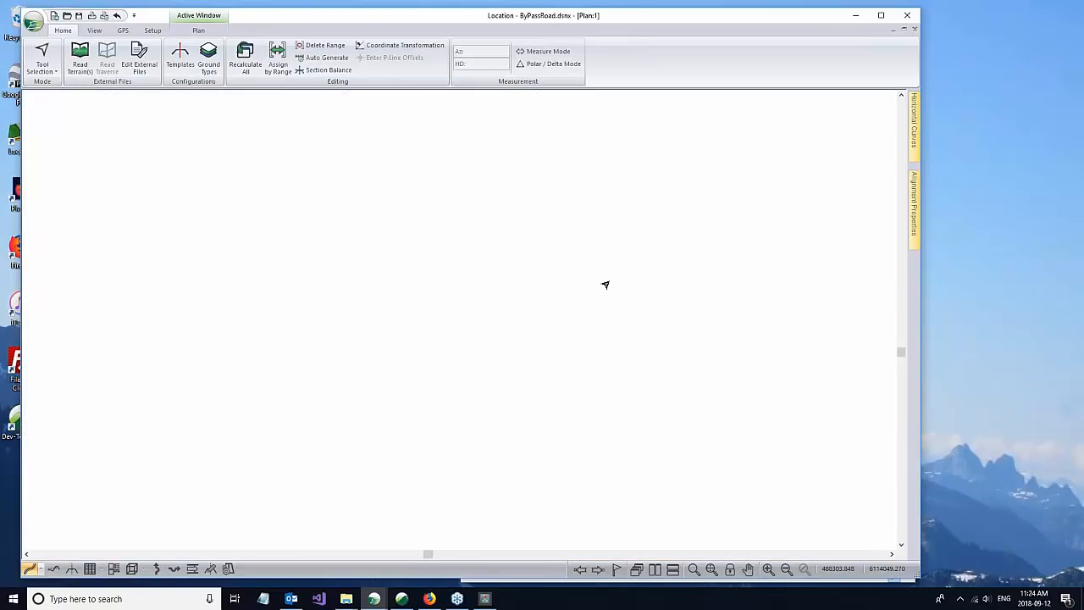
Step: Turn on cut/fill shading with the section zones style in the Plan window options
right_click(625, 340)
click(665, 429)
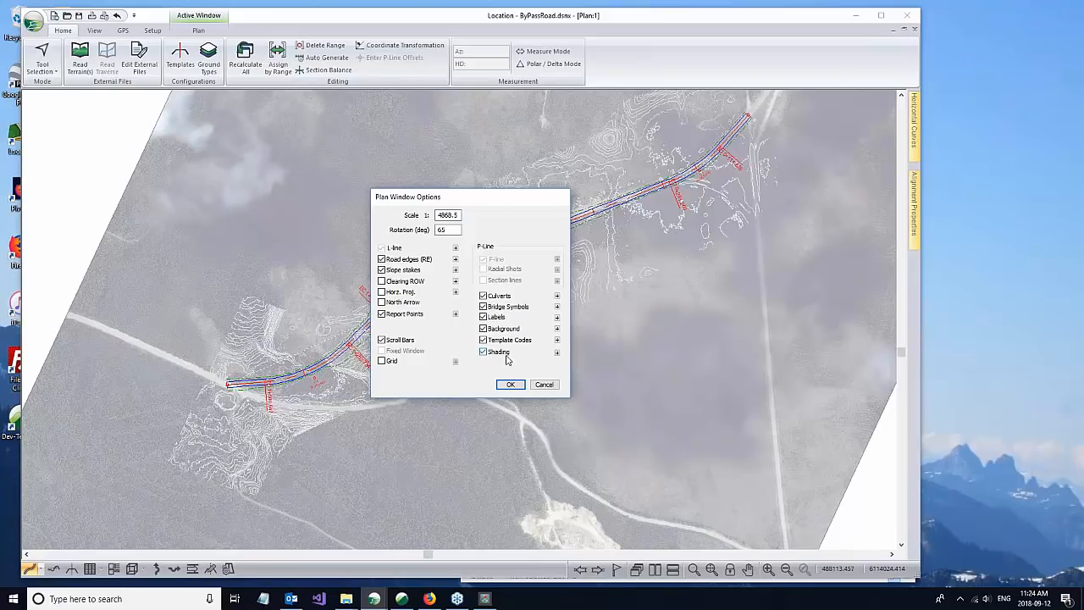
click(556, 351)
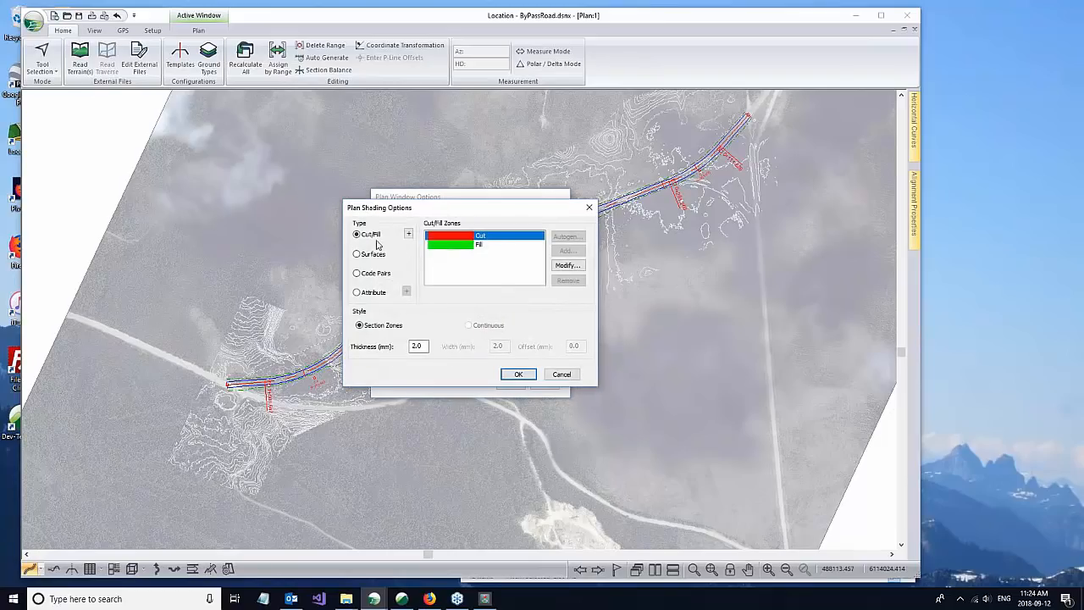
click(480, 246)
click(524, 374)
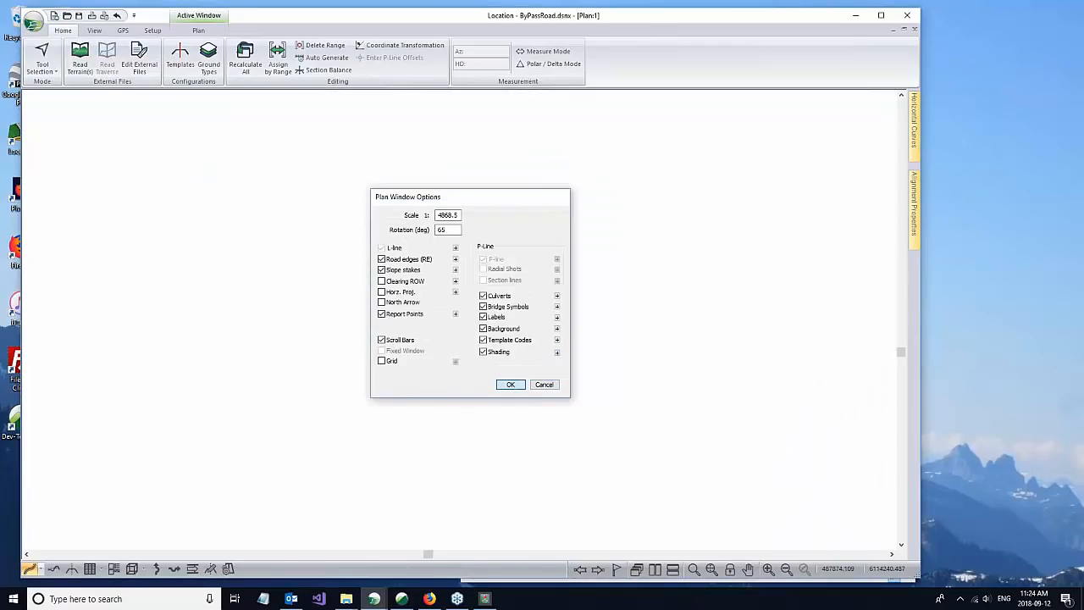
click(510, 385)
Step: Inspect the cut/fill shading along the bypass road in plan and restore the tiled layout of section, plan and profile windows
scroll(534, 218, up, 1)
scroll(525, 325, up, 1)
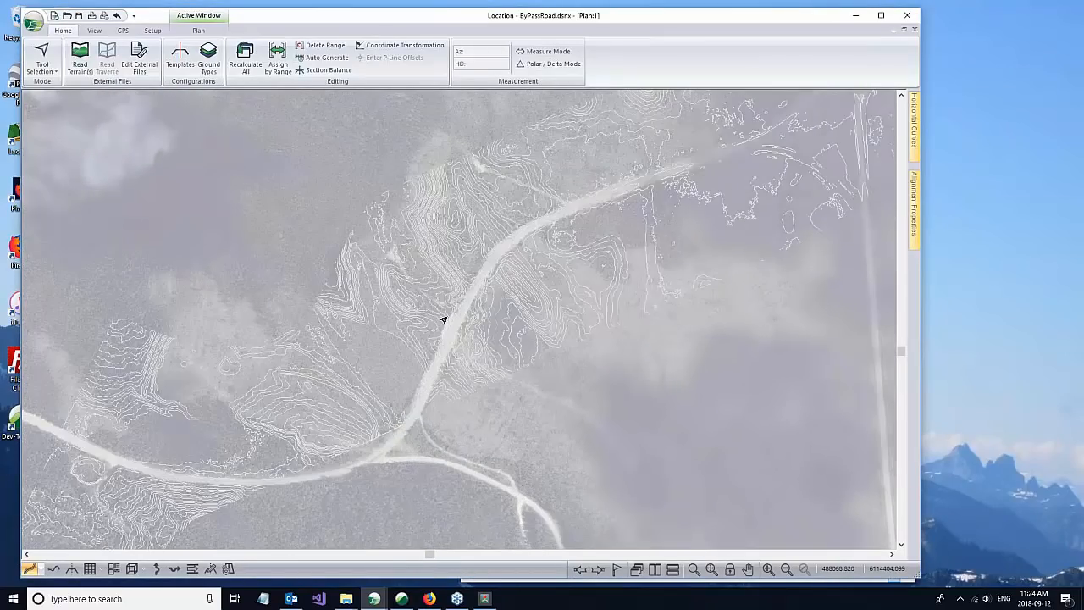
scroll(350, 341, down, 2)
scroll(243, 412, up, 2)
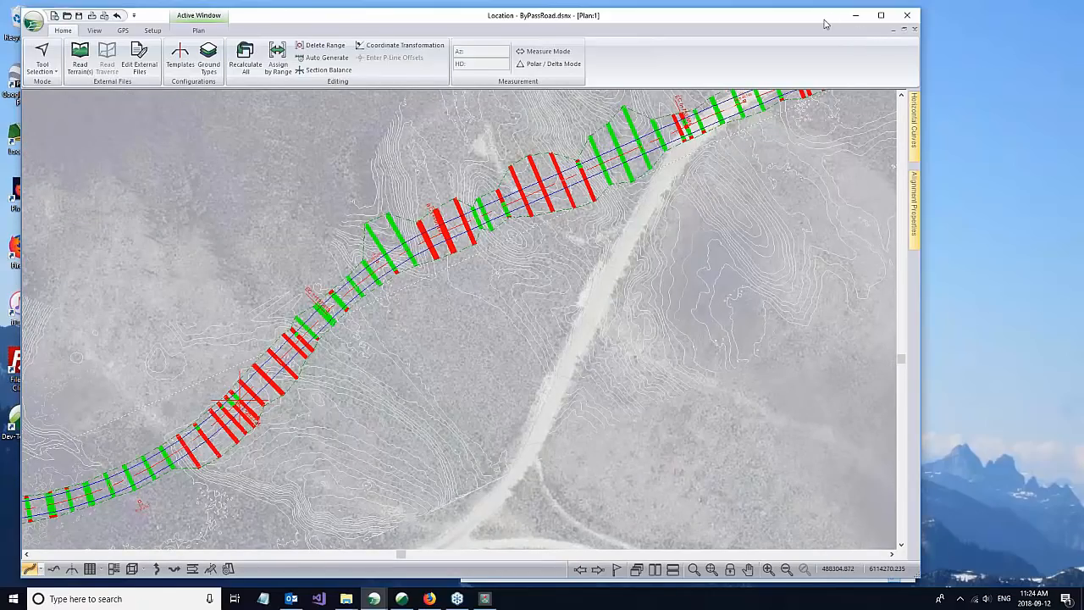
drag(824, 20, 790, 17)
click(870, 28)
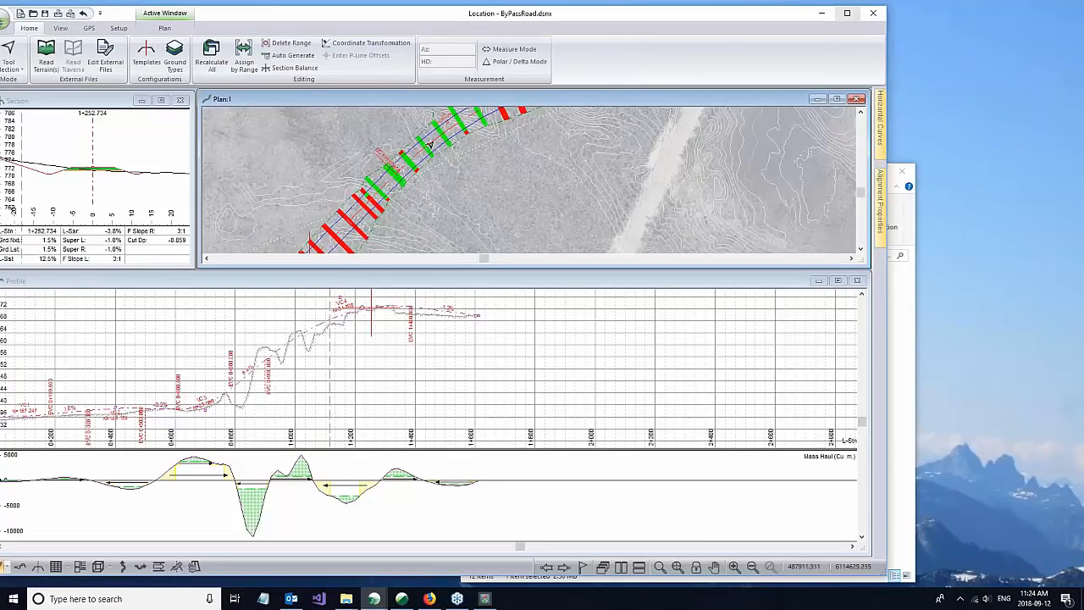
scroll(394, 185, down, 2)
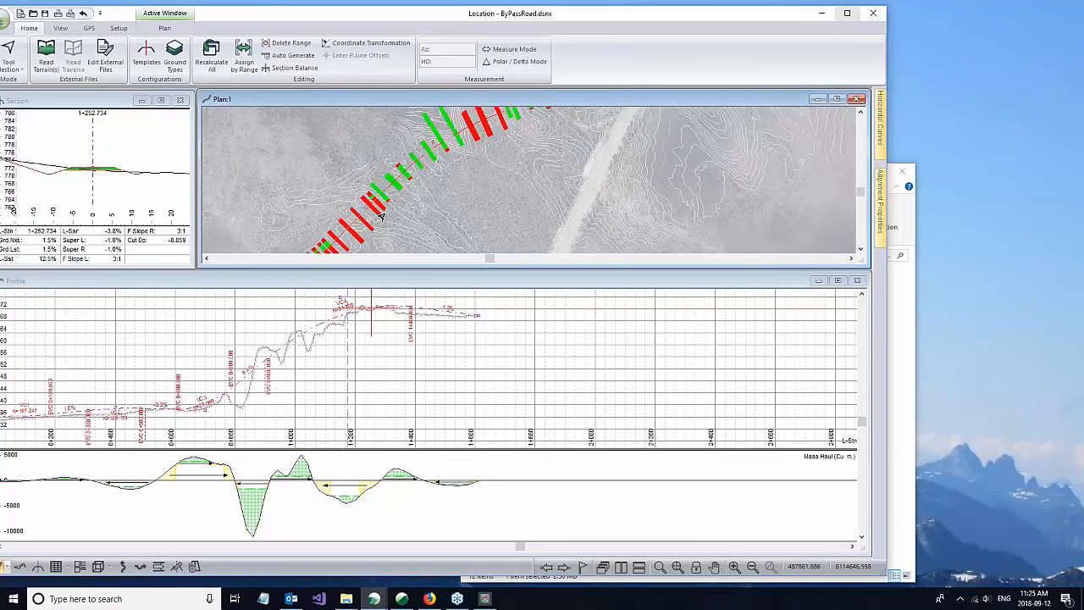
scroll(368, 198, down, 1)
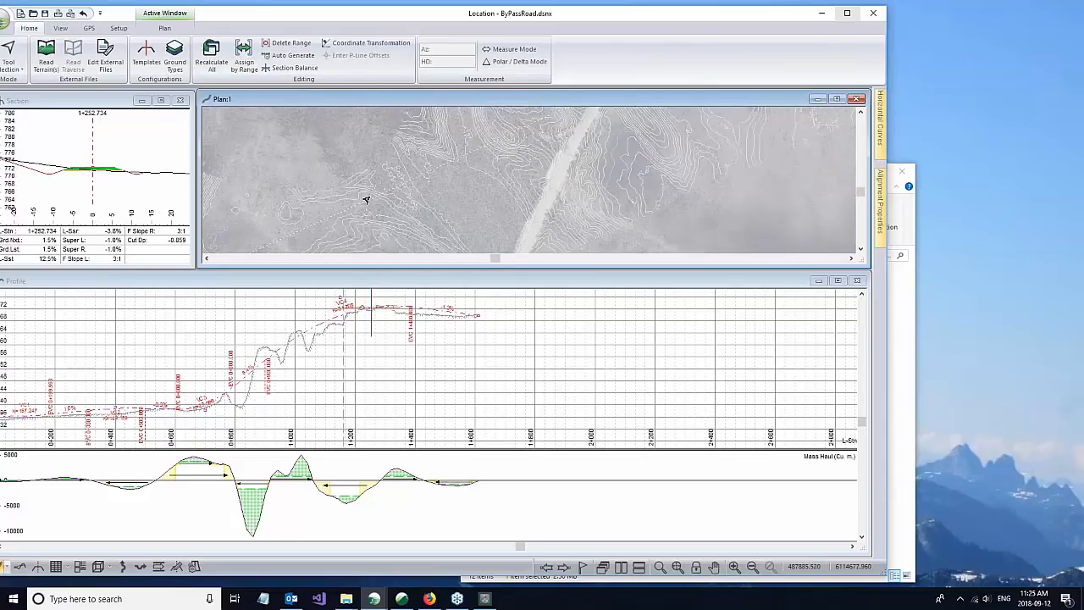
click(861, 250)
click(860, 250)
click(861, 250)
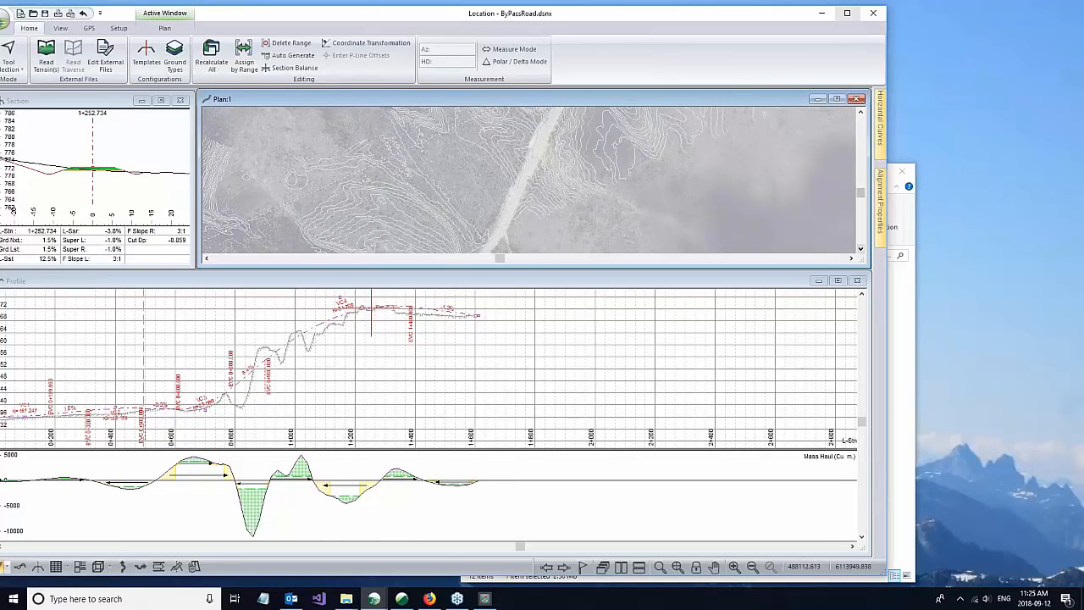
Step: Examine the cut/fill zones in plan around station 1+252.734 and the matching road layers in the section
scroll(336, 237, up, 2)
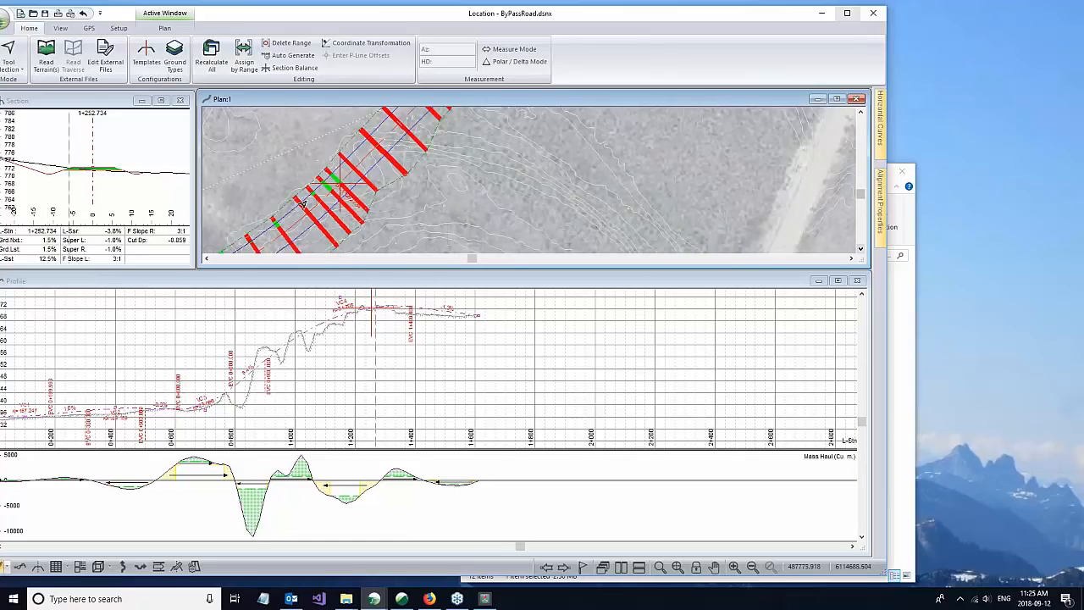
mouse_move(70, 166)
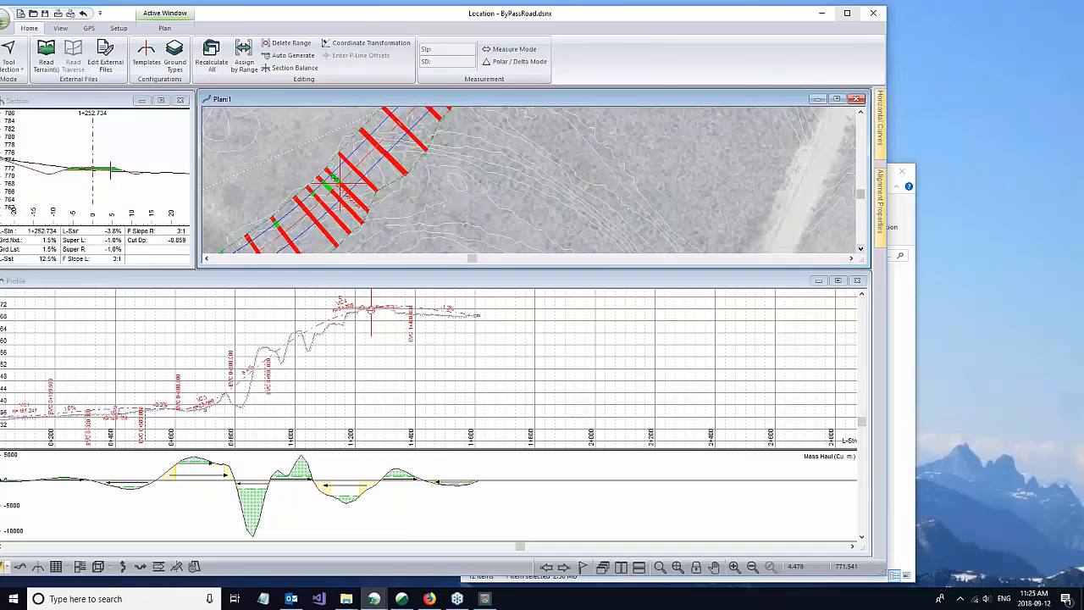
scroll(117, 169, up, 5)
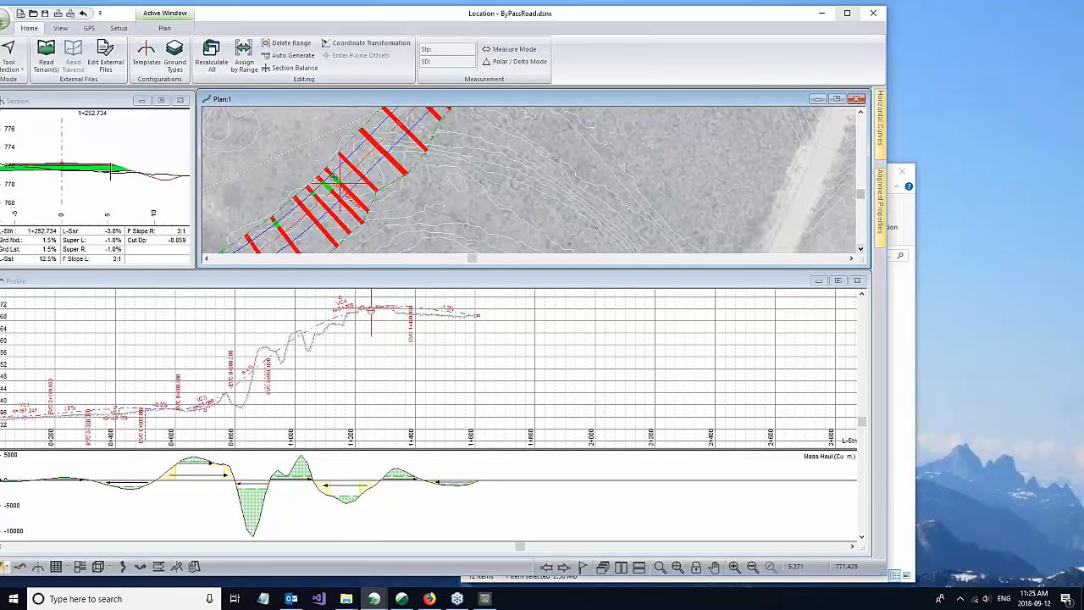
scroll(111, 171, down, 2)
scroll(457, 160, down, 3)
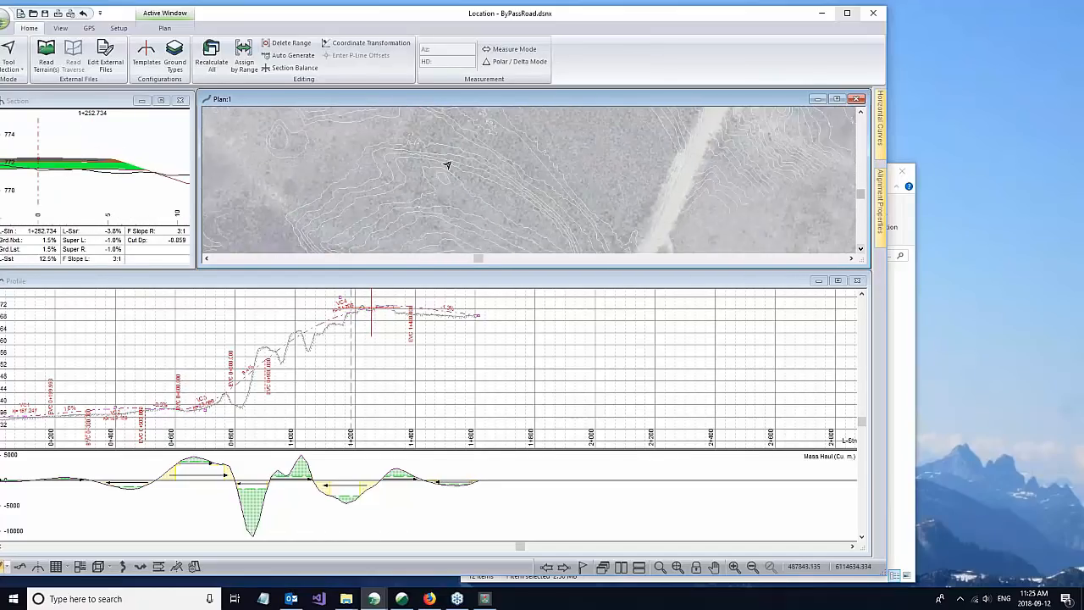
scroll(472, 178, down, 1)
scroll(599, 167, down, 1)
scroll(584, 178, down, 1)
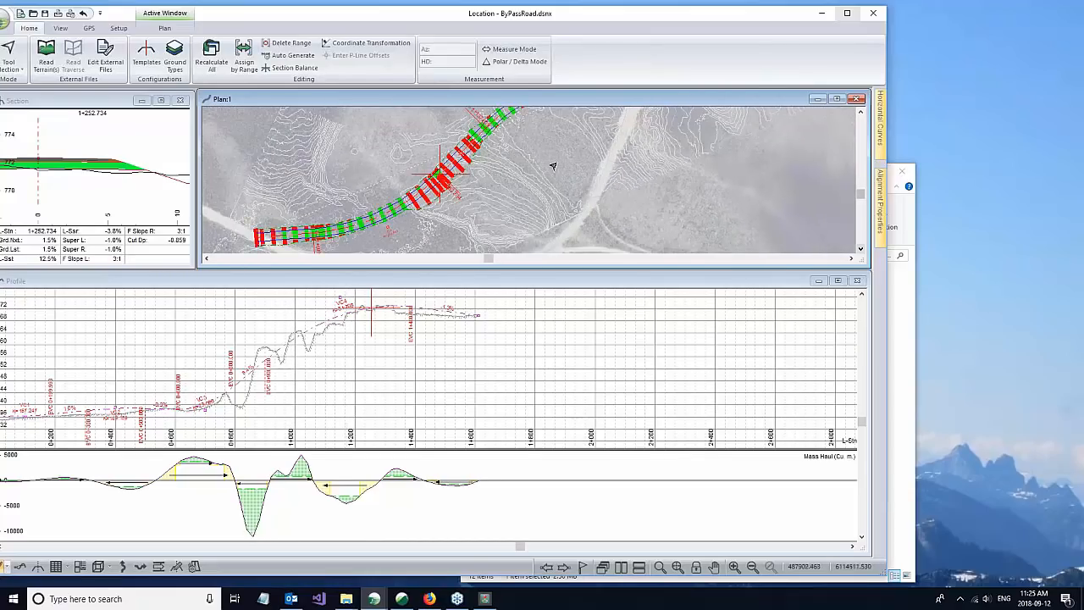
right_click(609, 173)
click(650, 261)
click(522, 352)
click(335, 252)
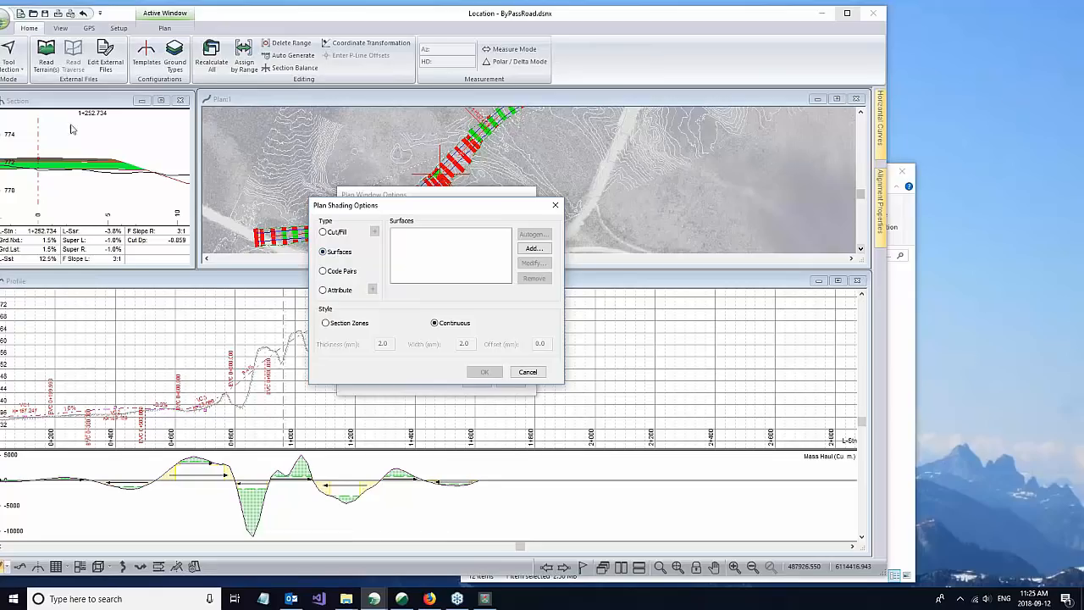
click(517, 377)
click(507, 387)
Step: Enlarge the Section window and inspect the road's fill surface layers at station 1+252.734
drag(83, 100, 141, 140)
drag(250, 307, 339, 449)
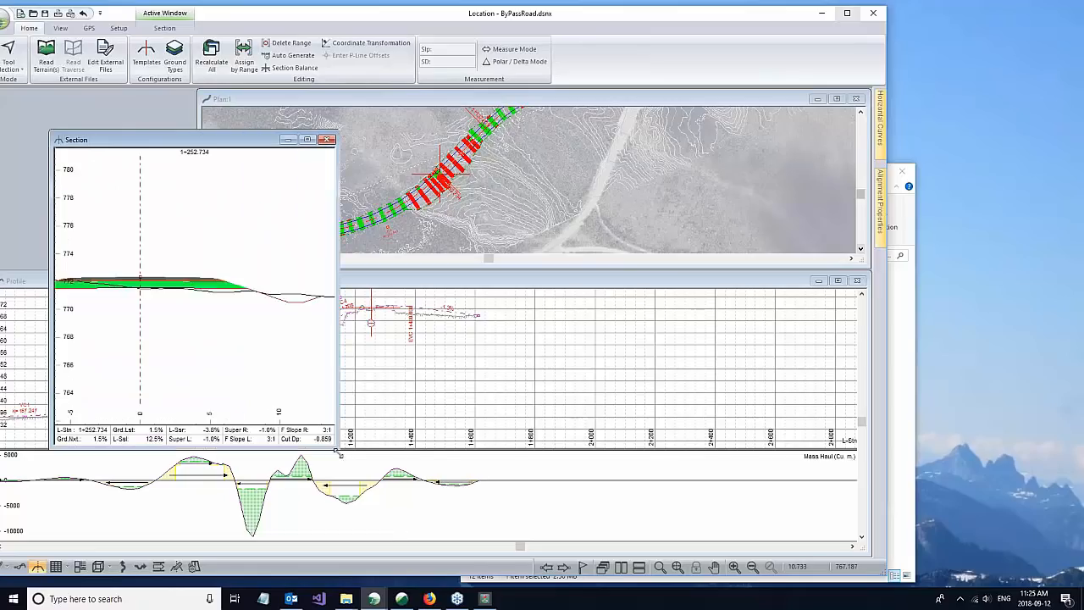
scroll(114, 288, up, 3)
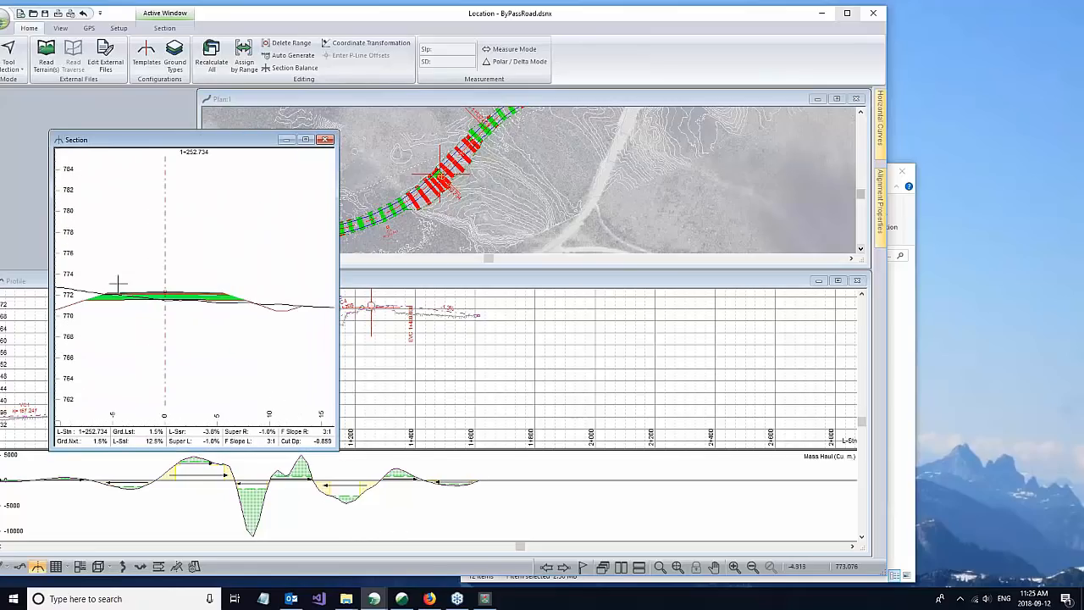
mouse_move(130, 272)
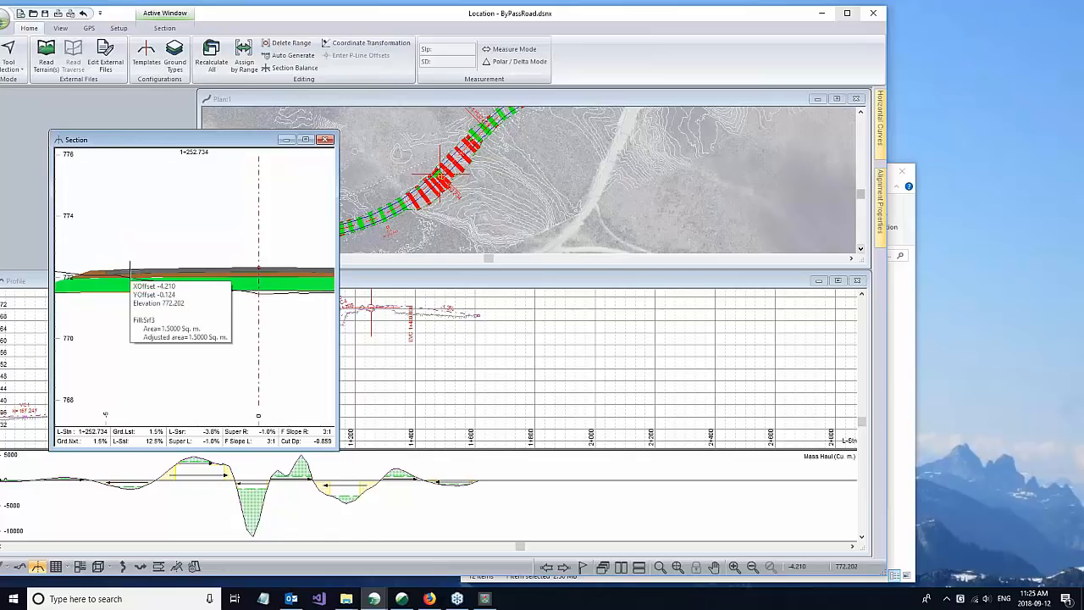
drag(165, 142, 126, 105)
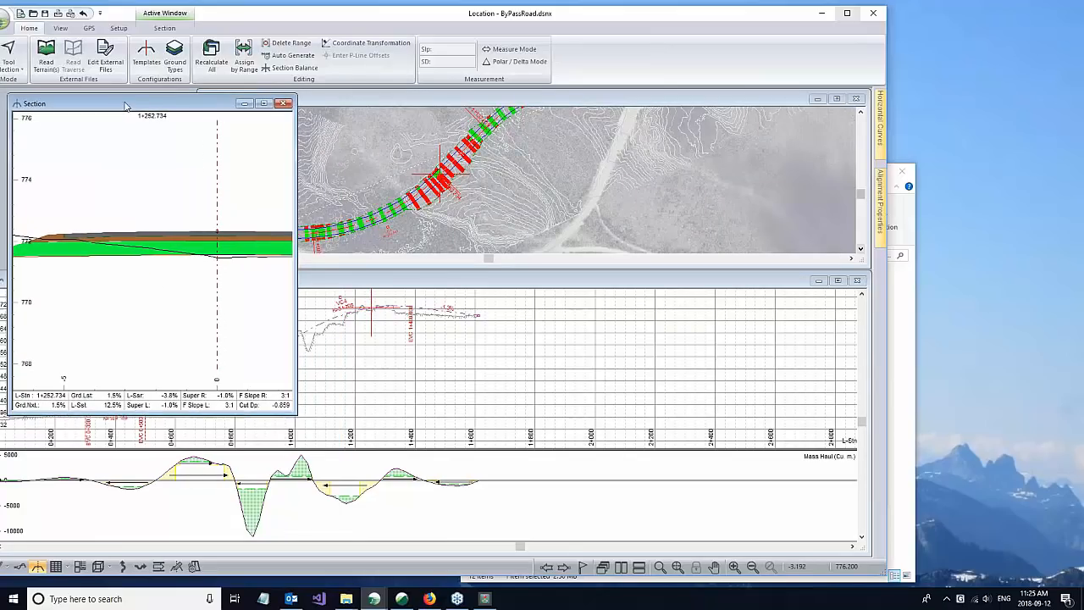
Step: Switch the plan shading type to Surfaces and add surface Srf3 with the continuous style
right_click(606, 203)
click(646, 290)
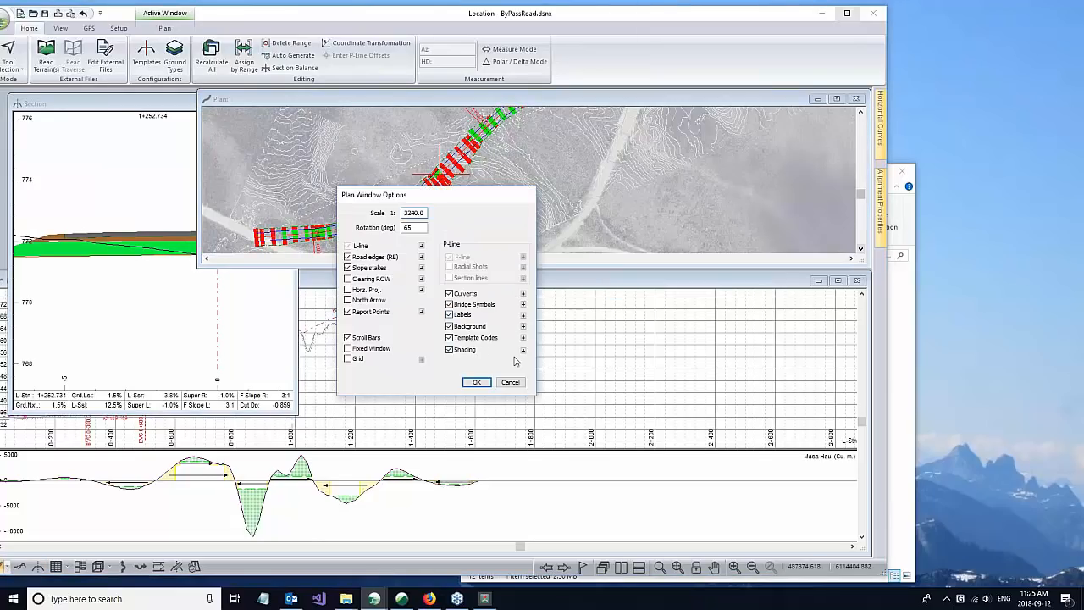
click(522, 351)
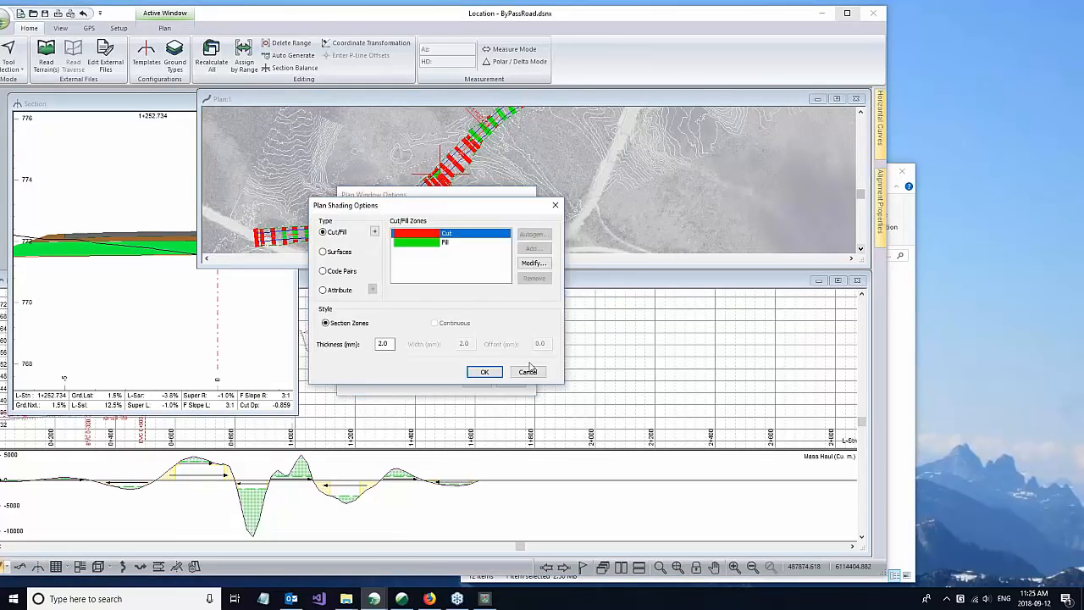
click(333, 255)
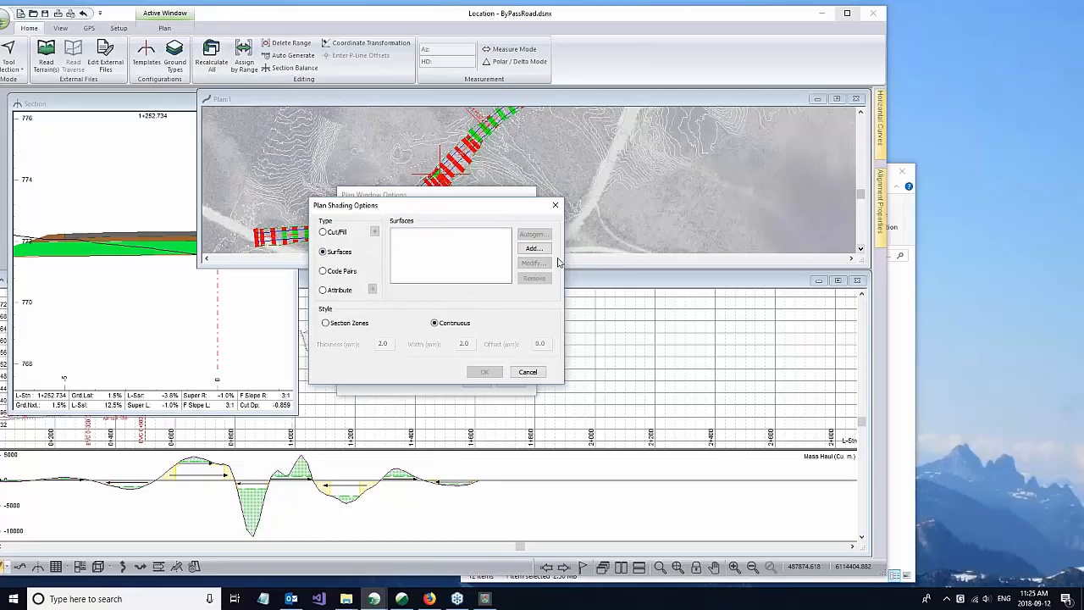
click(536, 251)
click(382, 280)
click(393, 341)
click(447, 328)
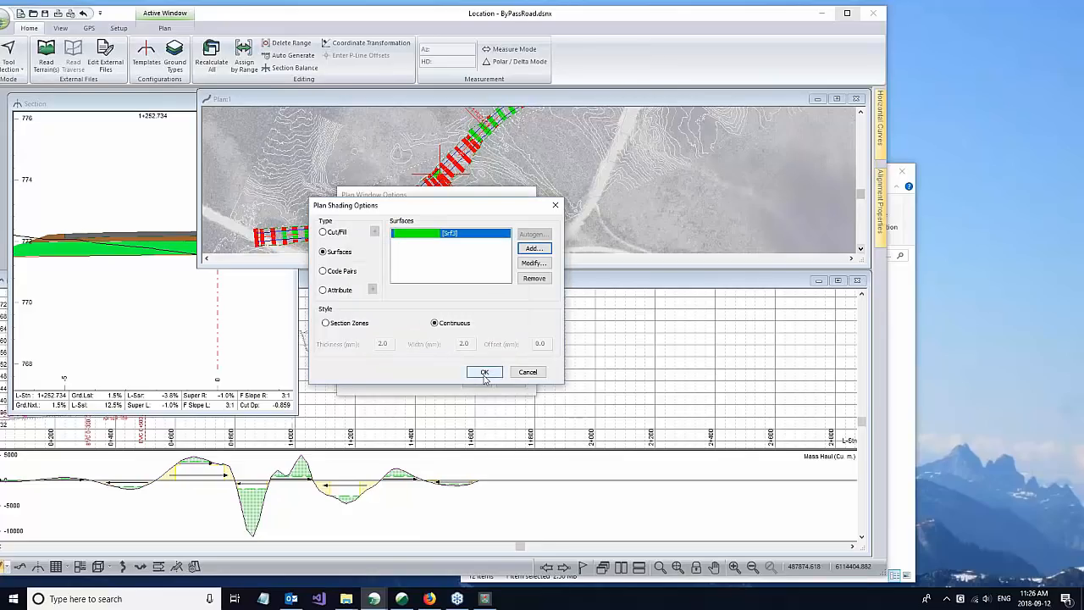
Step: Set the line colour of the Srf3 surface shading to 30% grey
click(535, 264)
click(501, 292)
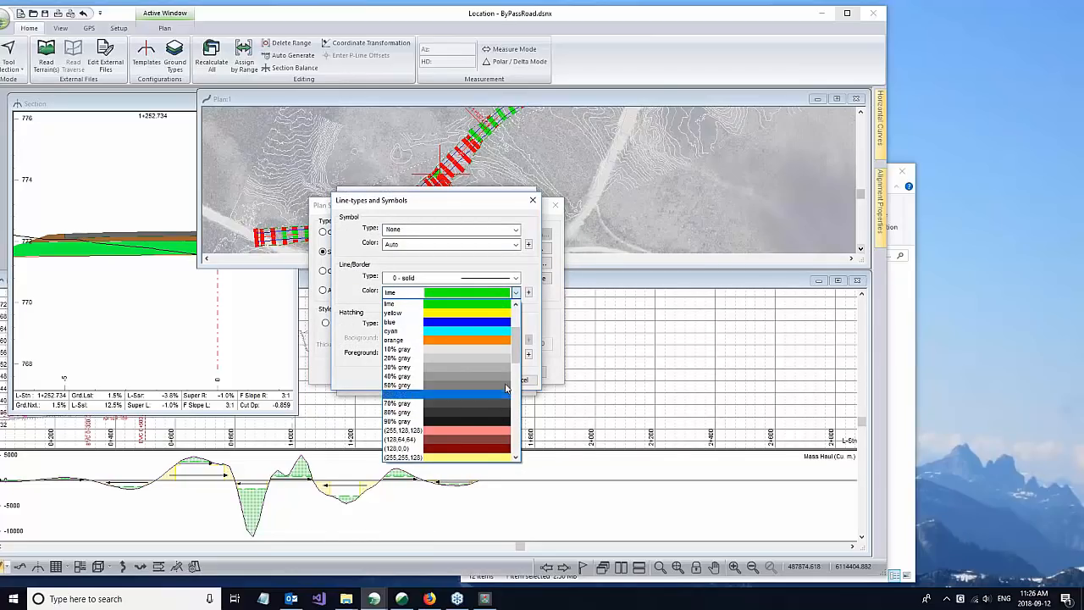
scroll(517, 372, down, 2)
click(508, 332)
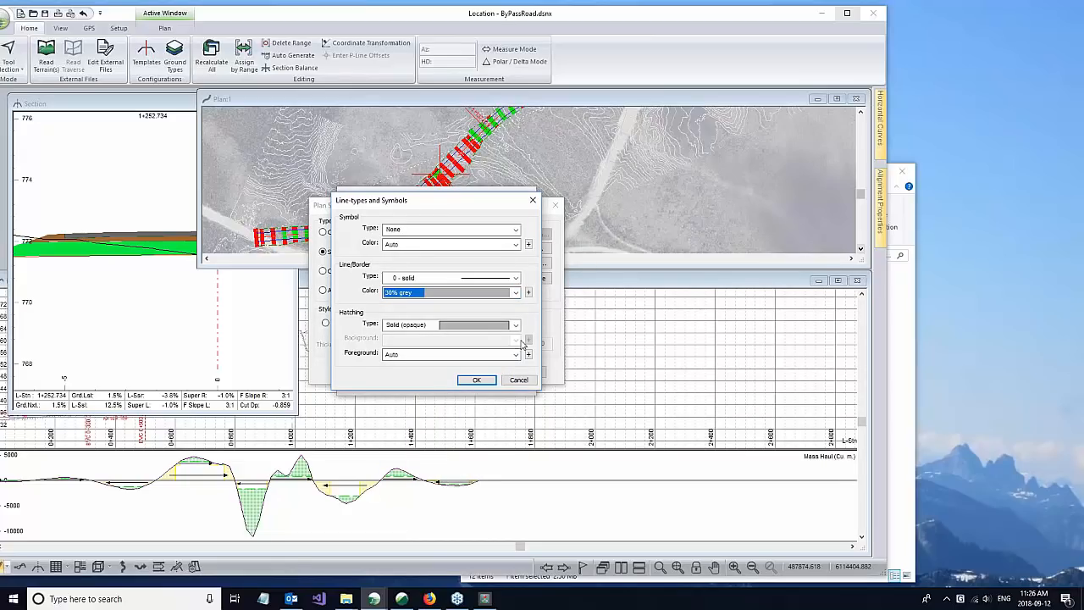
click(478, 380)
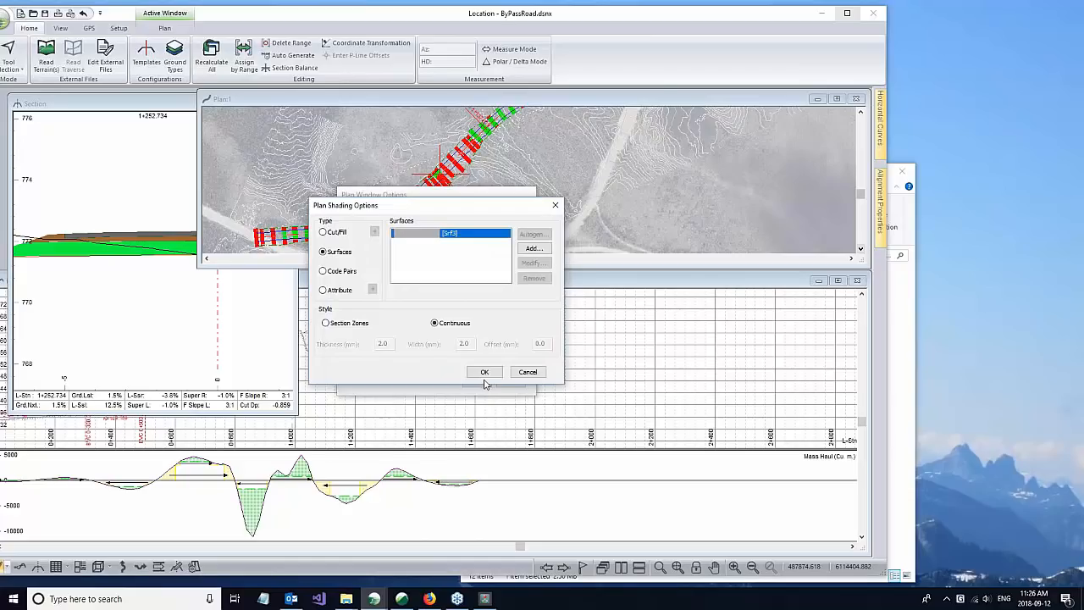
Step: Set the line colour of the Srf3 surface shading to (255,128,128) and apply the shading to the plan
click(532, 249)
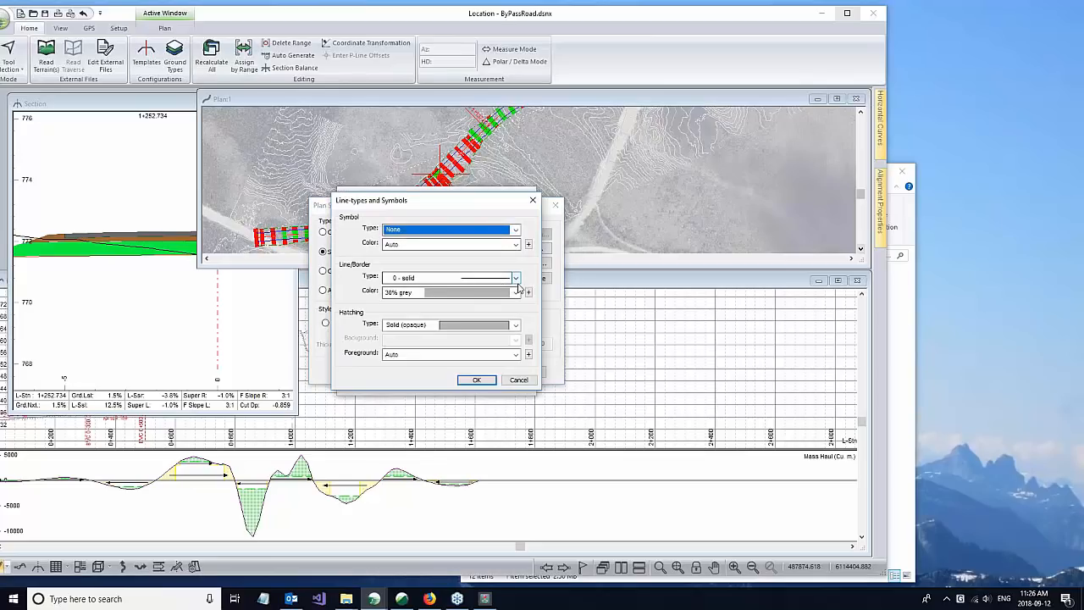
click(515, 291)
click(496, 365)
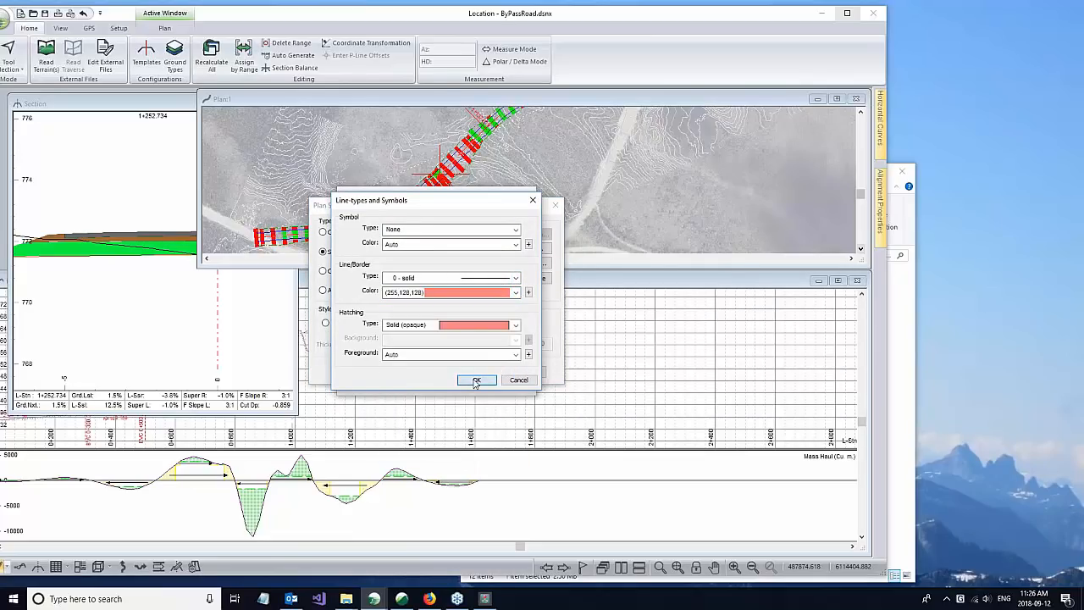
click(476, 380)
click(481, 373)
click(479, 383)
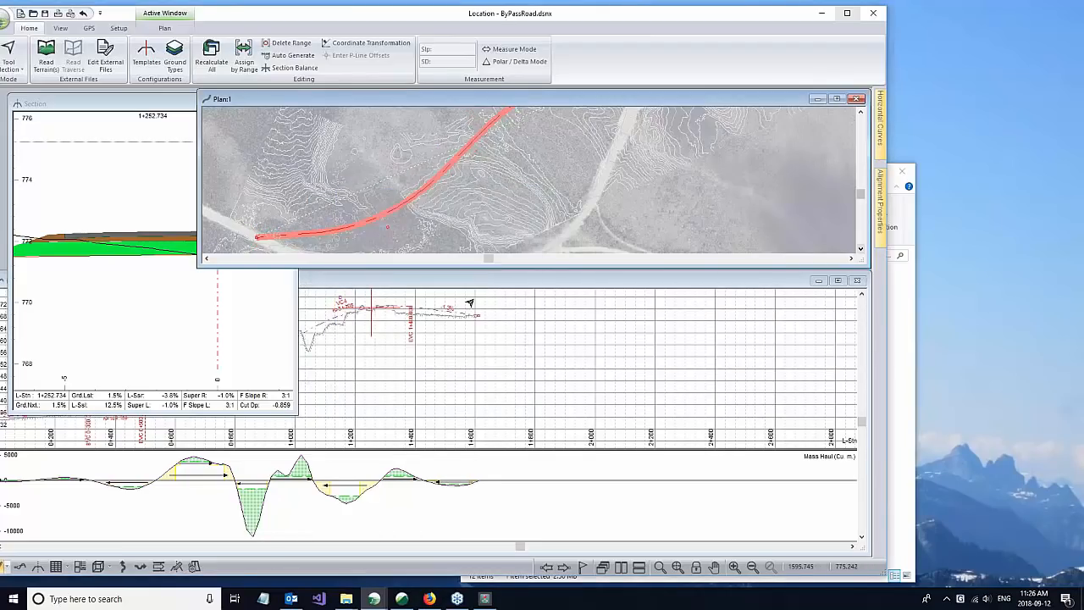
Step: Compare the shaded surface band in plan with the road layers in a widened Section window, then narrow that window again
scroll(467, 158, up, 3)
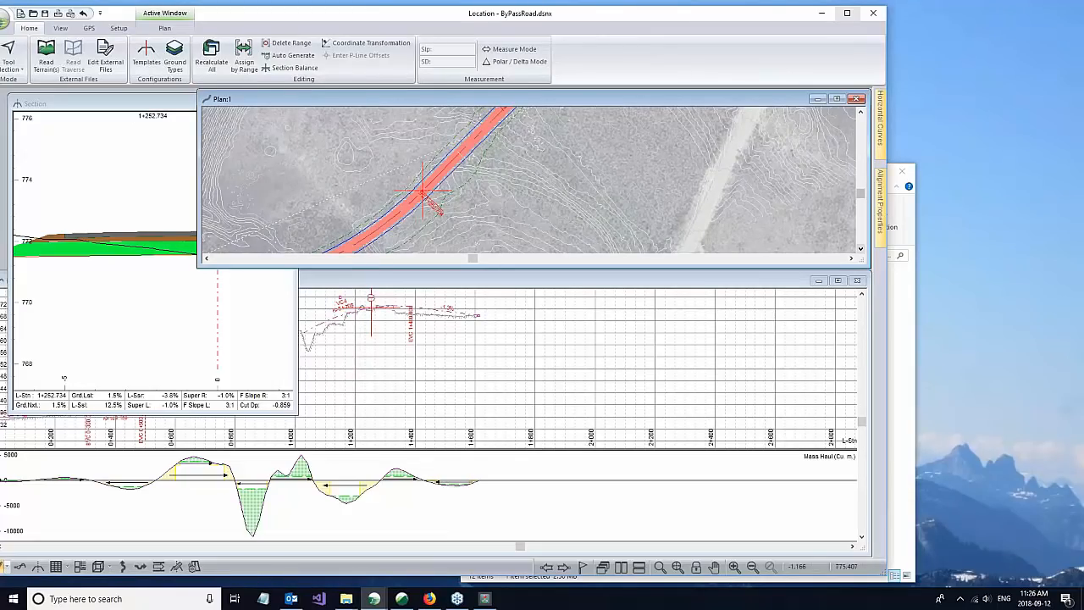
click(162, 105)
drag(296, 129, 708, 129)
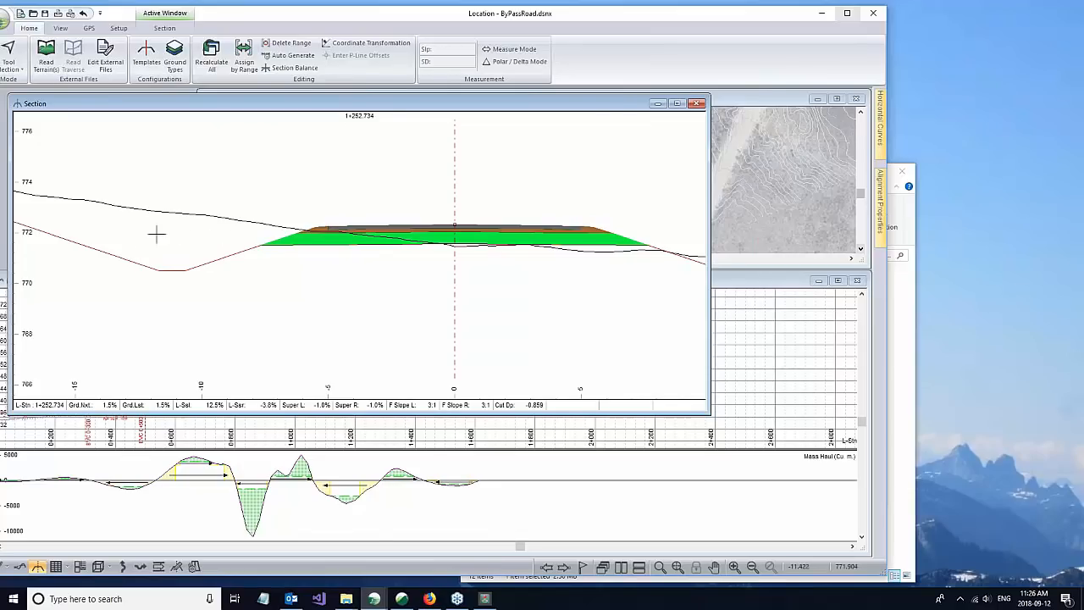
click(765, 99)
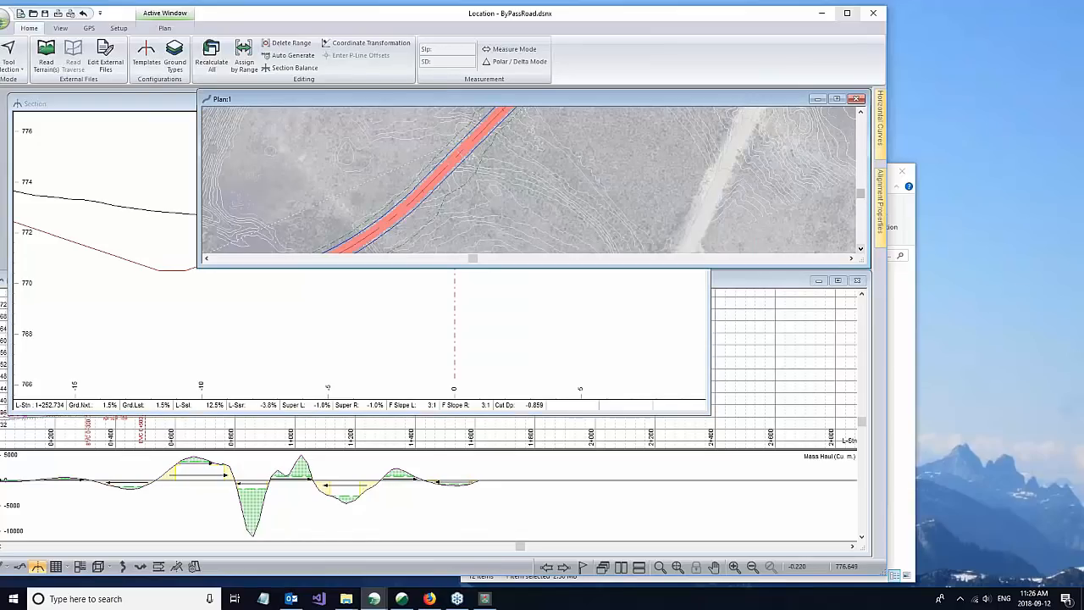
mouse_move(458, 189)
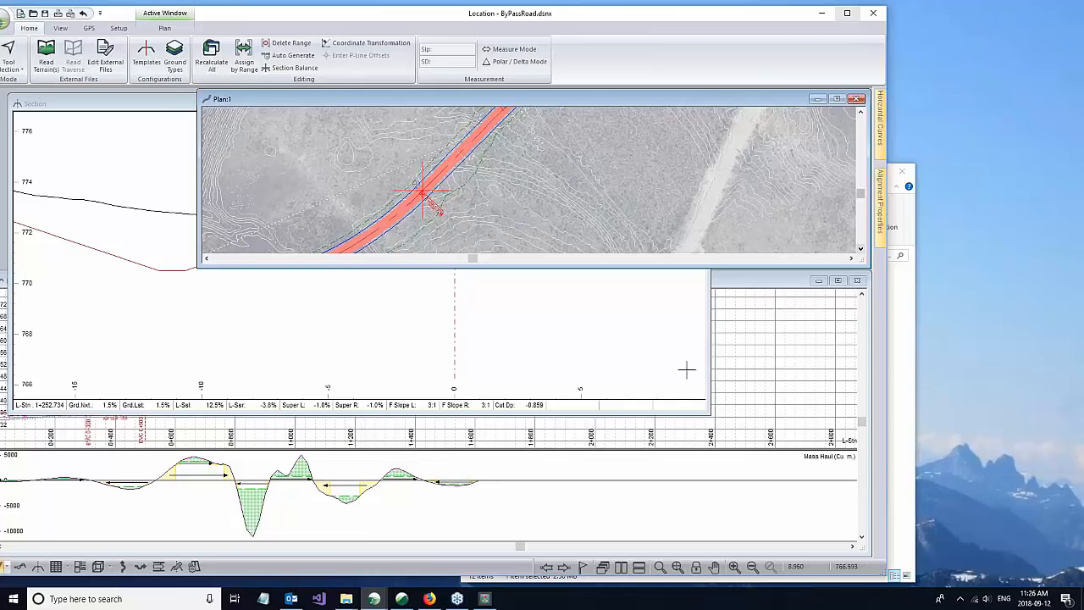
drag(709, 341, 423, 311)
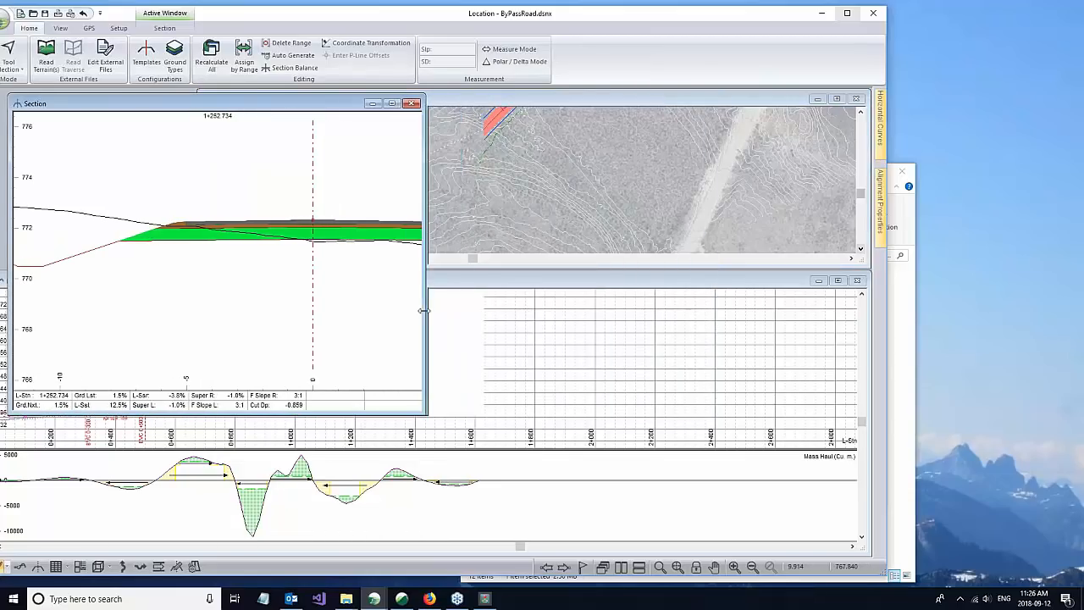
Step: Switch the plan shading type to Code Pairs in the Plan window's shading options
click(522, 101)
right_click(573, 158)
click(627, 248)
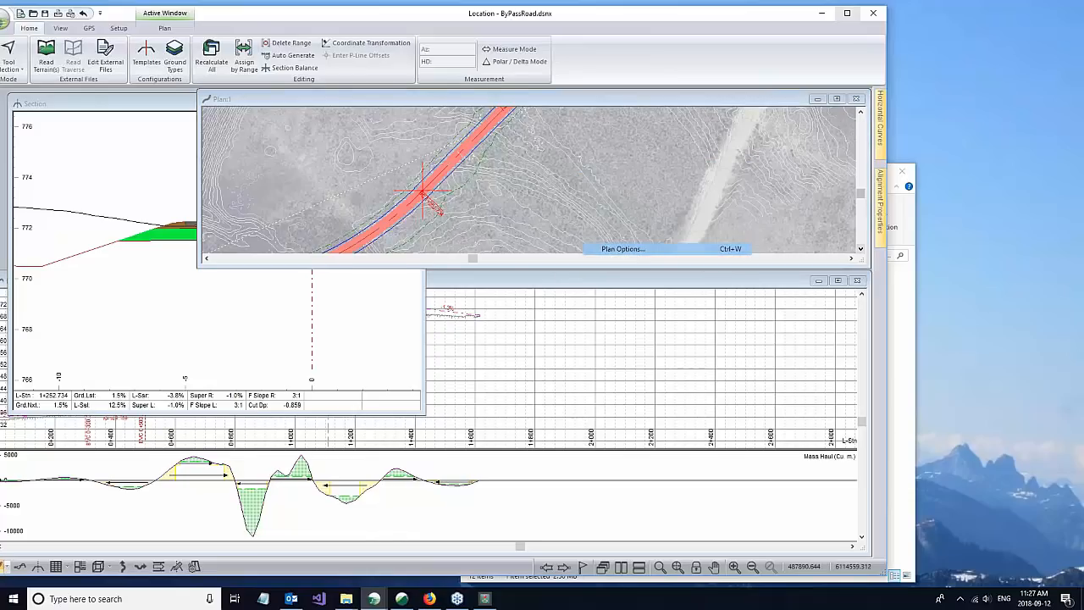
click(522, 350)
click(334, 271)
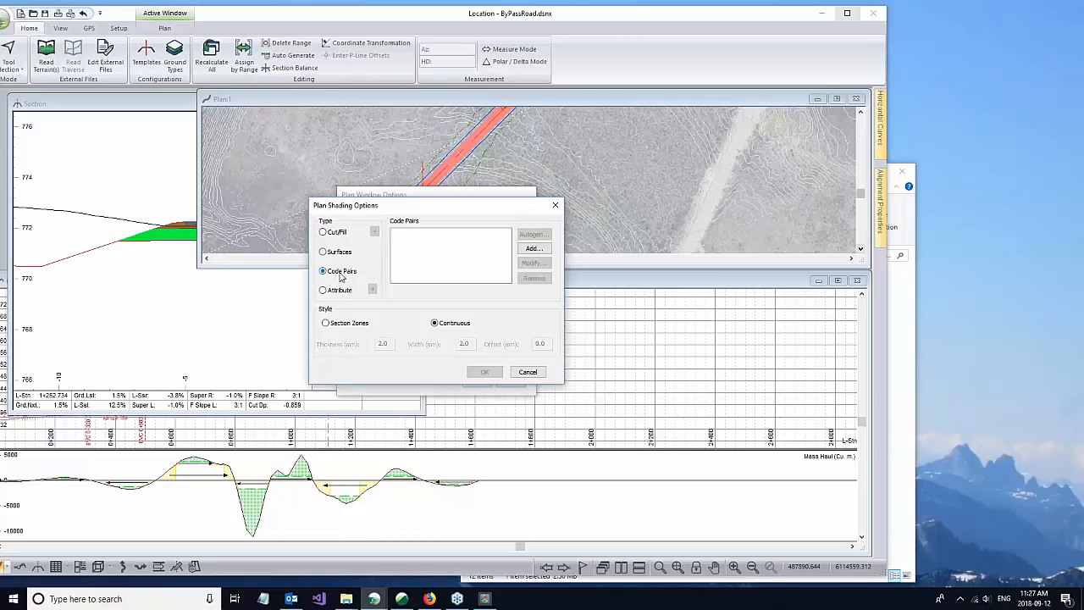
Step: Add a template code pair of DIL and SSL to the plan shading
click(530, 248)
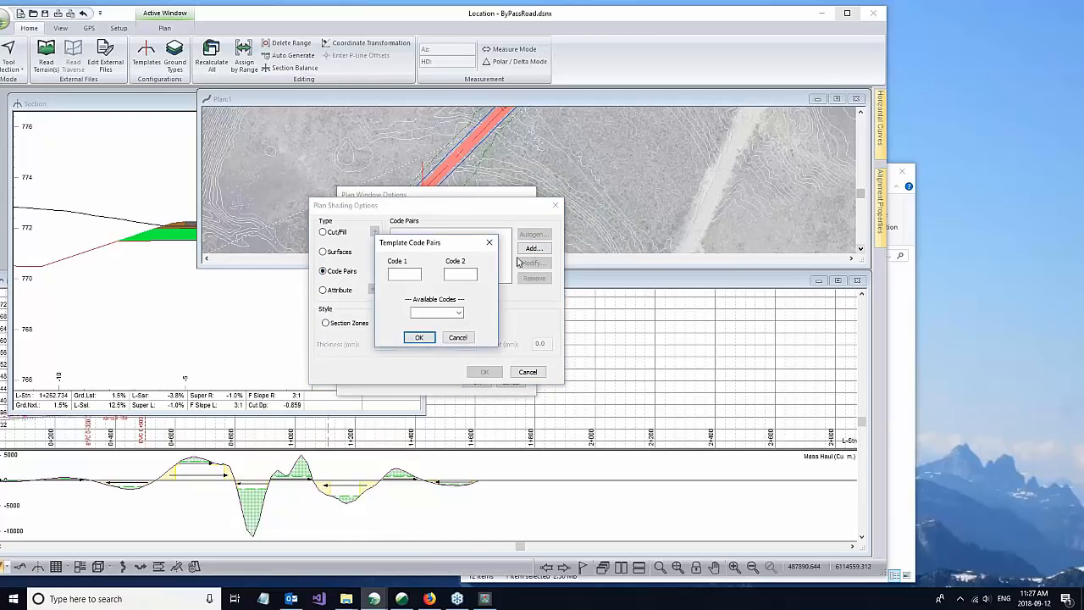
click(459, 313)
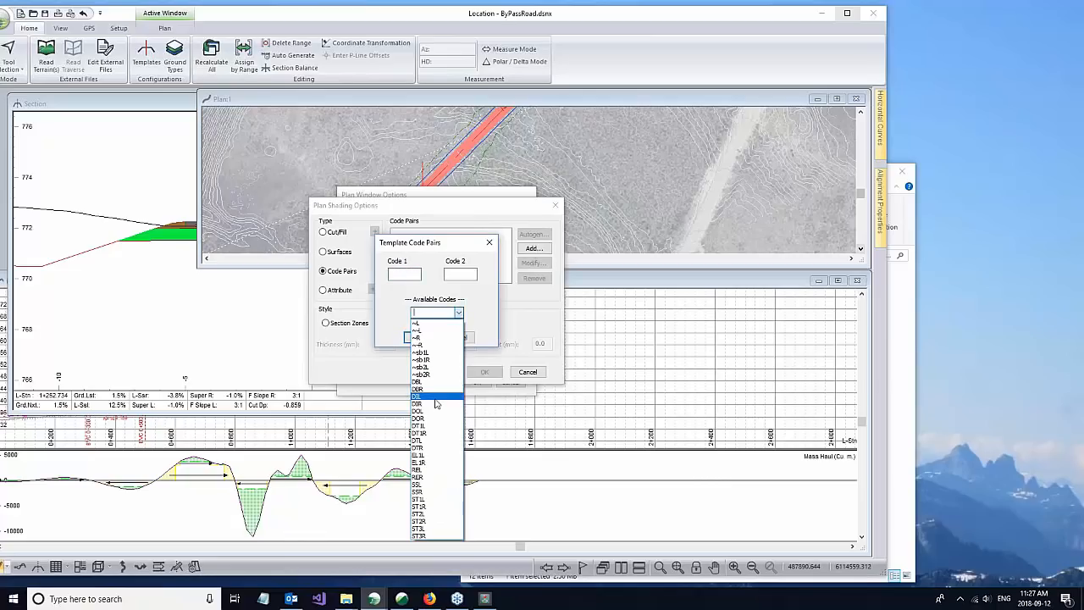
click(431, 397)
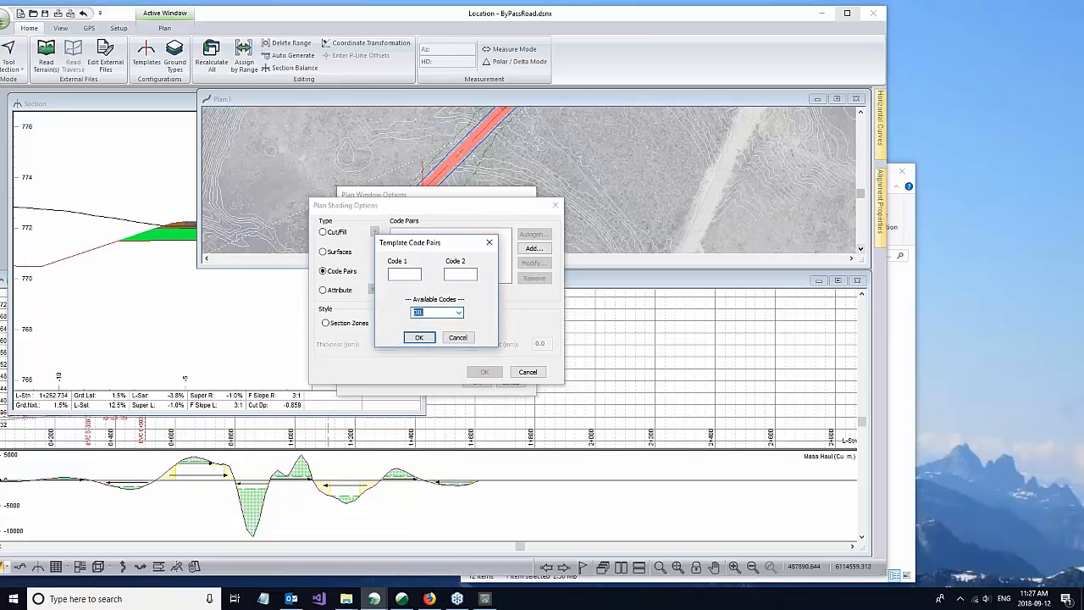
click(436, 313)
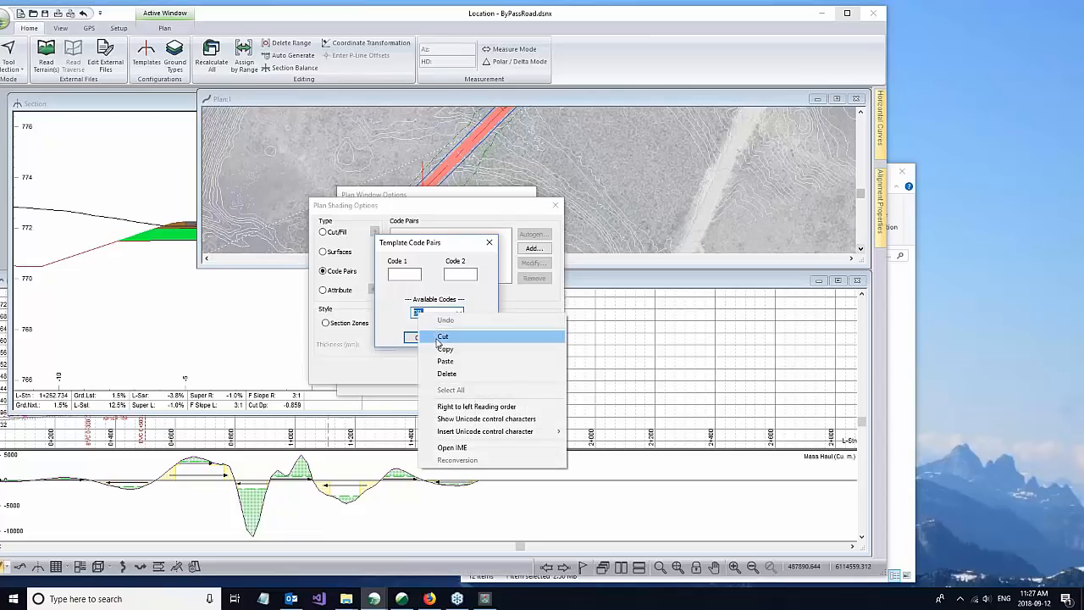
click(408, 272)
text(DIL)
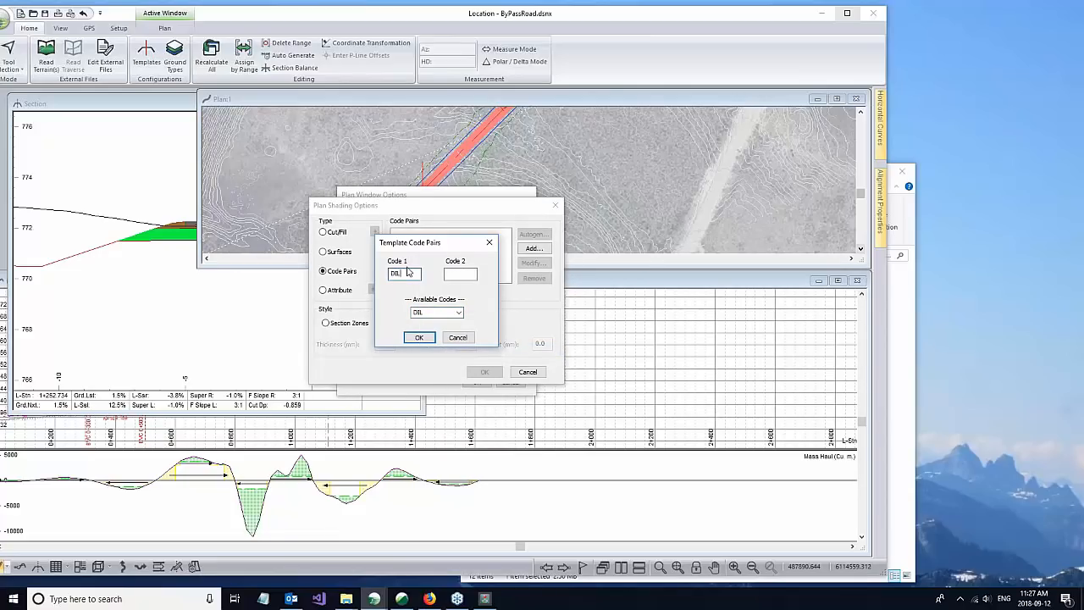
click(459, 272)
text(SSL)
click(411, 273)
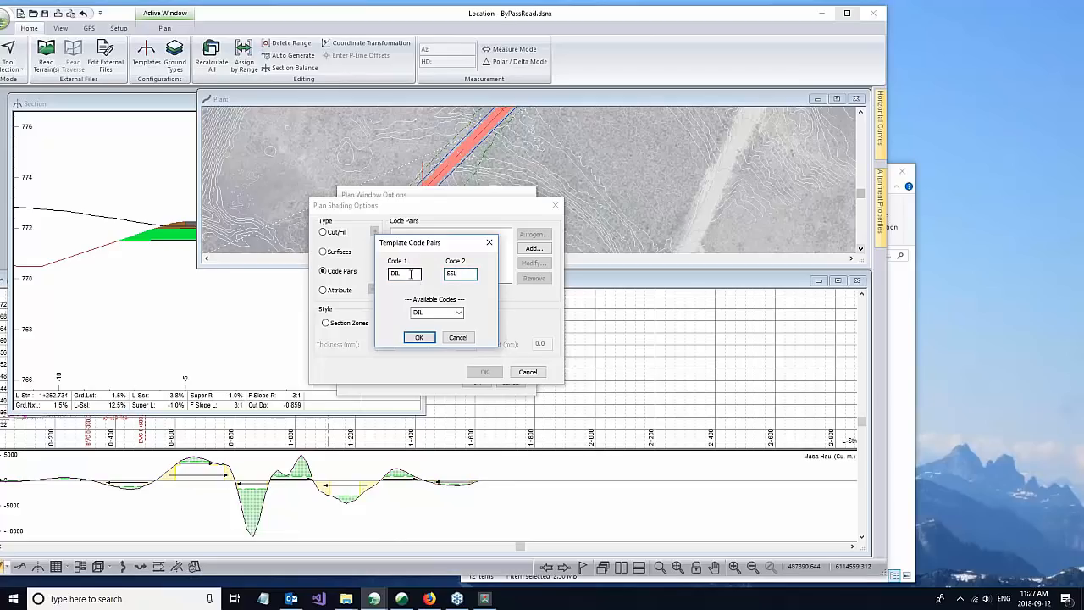
click(417, 339)
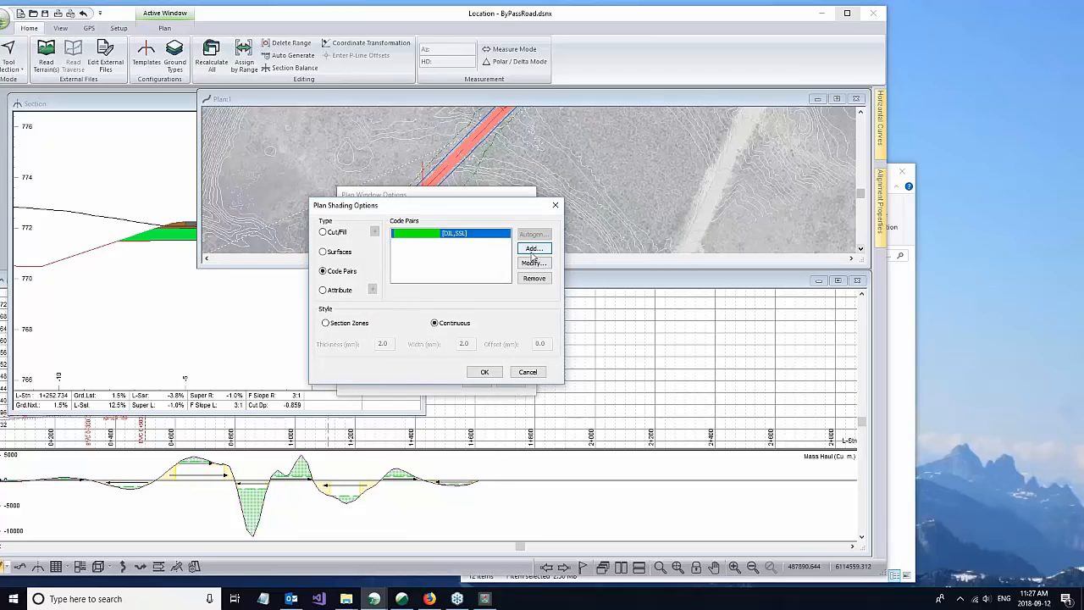
Step: Add a template code pair of DIR and SSR and apply the code pair shading to the plan
click(532, 249)
click(411, 274)
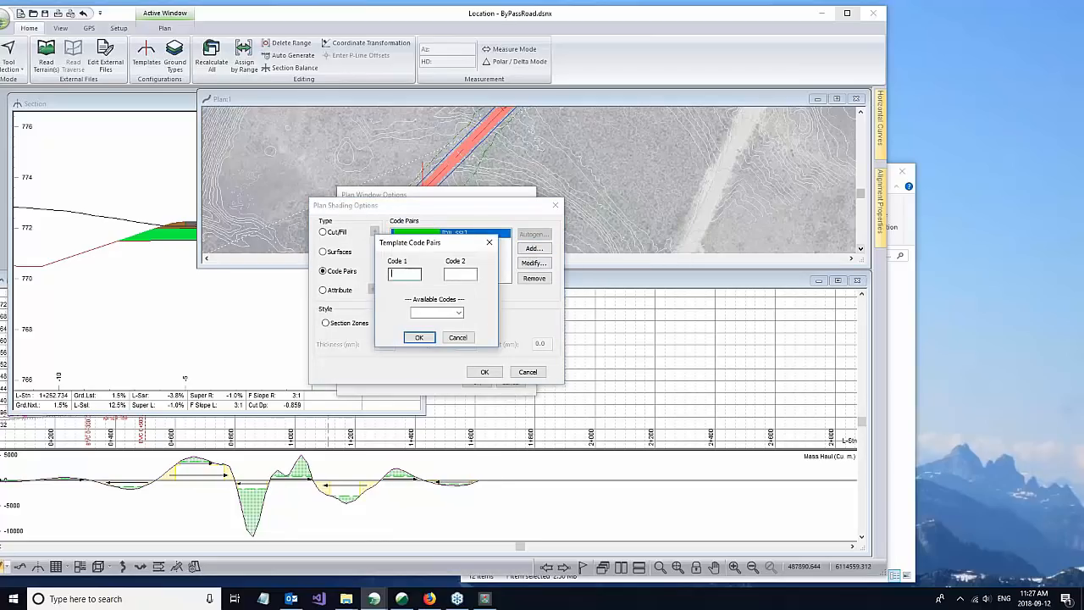
text(E)
text(IR)
key(Tab)
text(D)
key(BackSpace)
text(SSR)
click(417, 337)
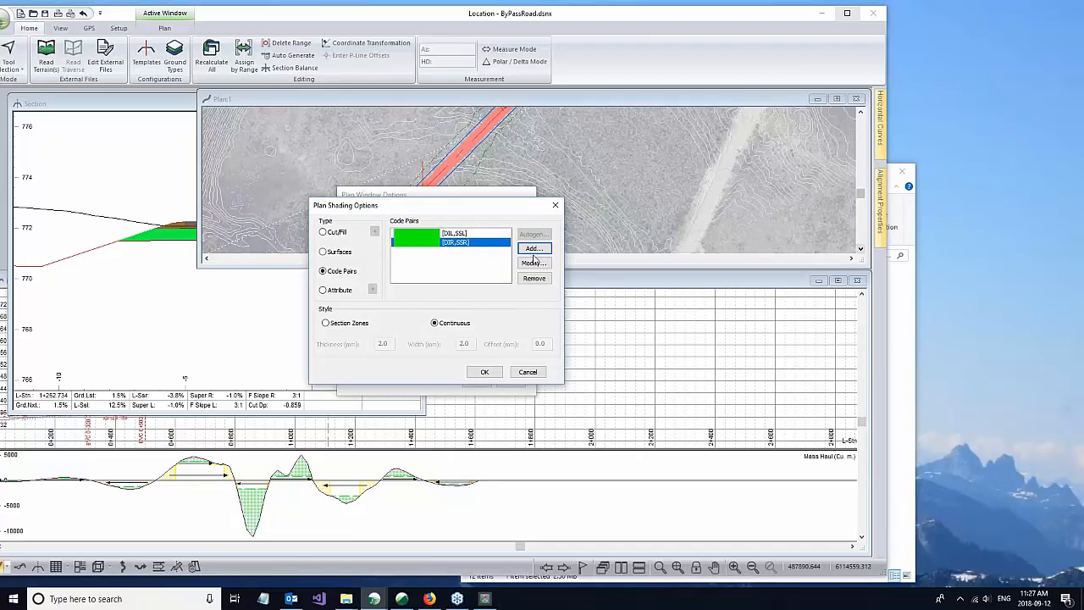
click(484, 374)
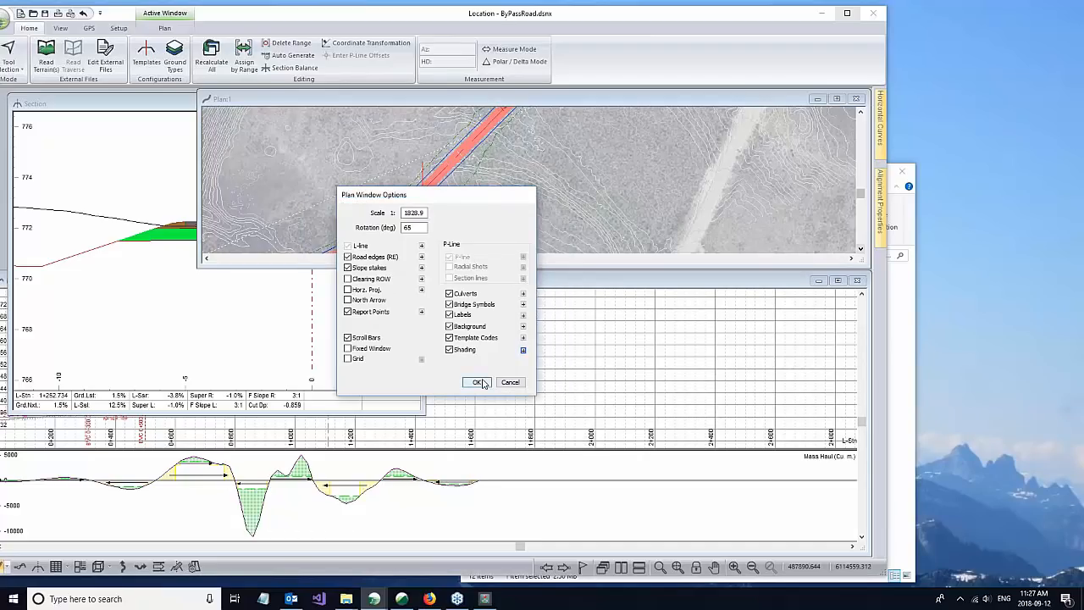
click(476, 382)
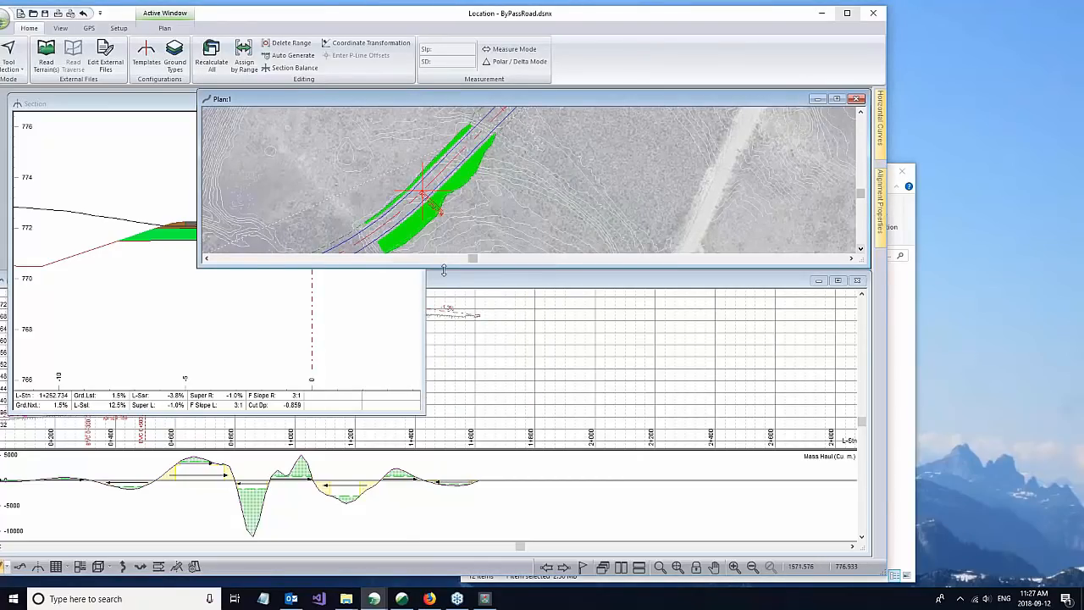
Step: Enlarge the Plan window and compare its shaded code pair bands with the ditch and slope points in the Section window
drag(489, 268, 487, 496)
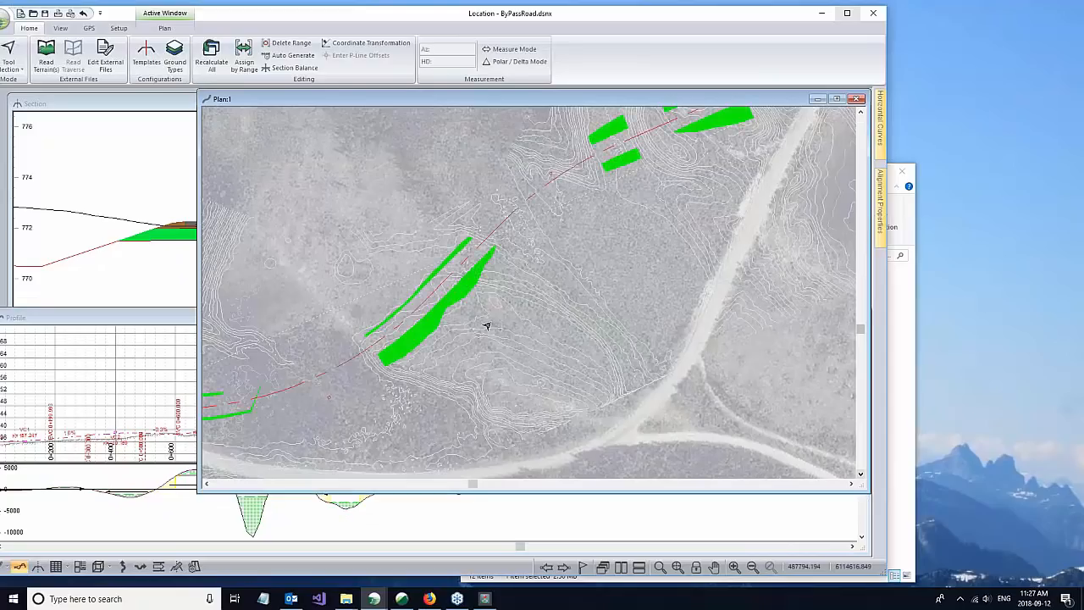
scroll(540, 268, up, 1)
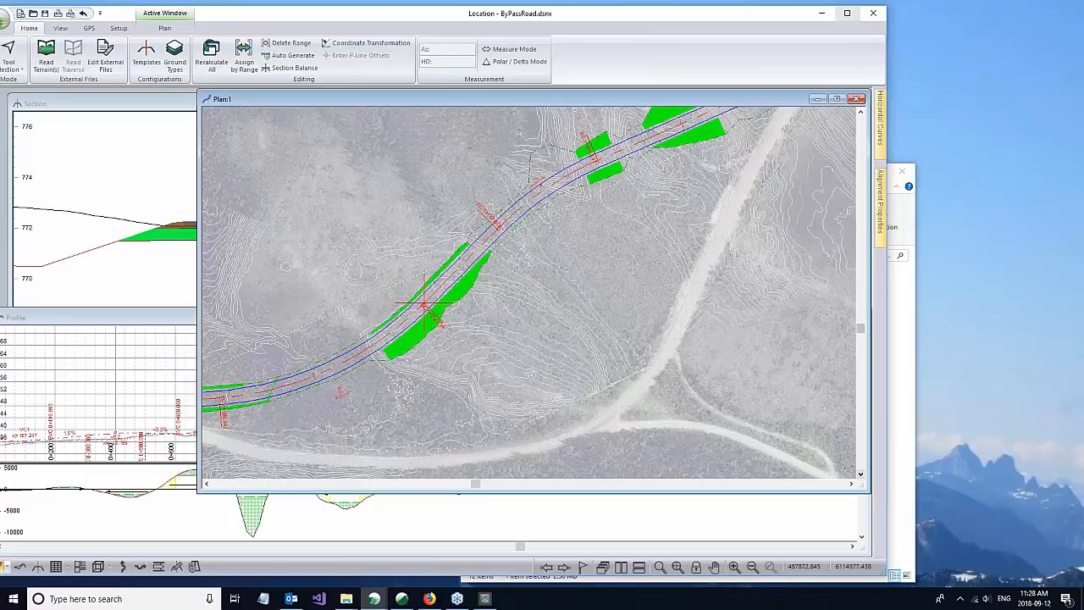
click(160, 161)
scroll(326, 219, down, 2)
scroll(224, 249, down, 1)
mouse_move(126, 252)
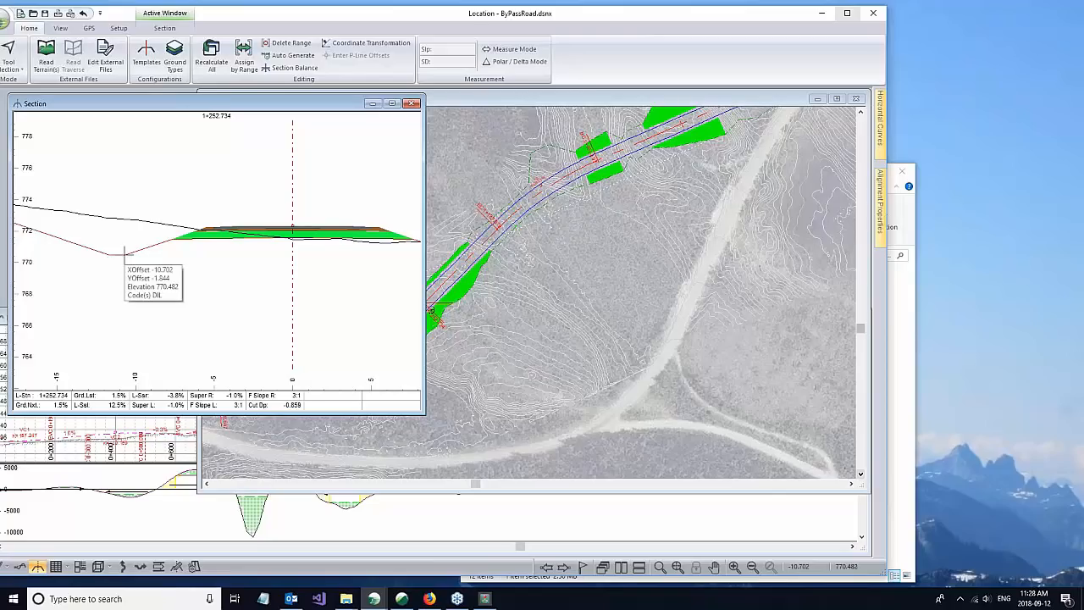
scroll(333, 249, down, 1)
scroll(121, 220, down, 1)
mouse_move(30, 209)
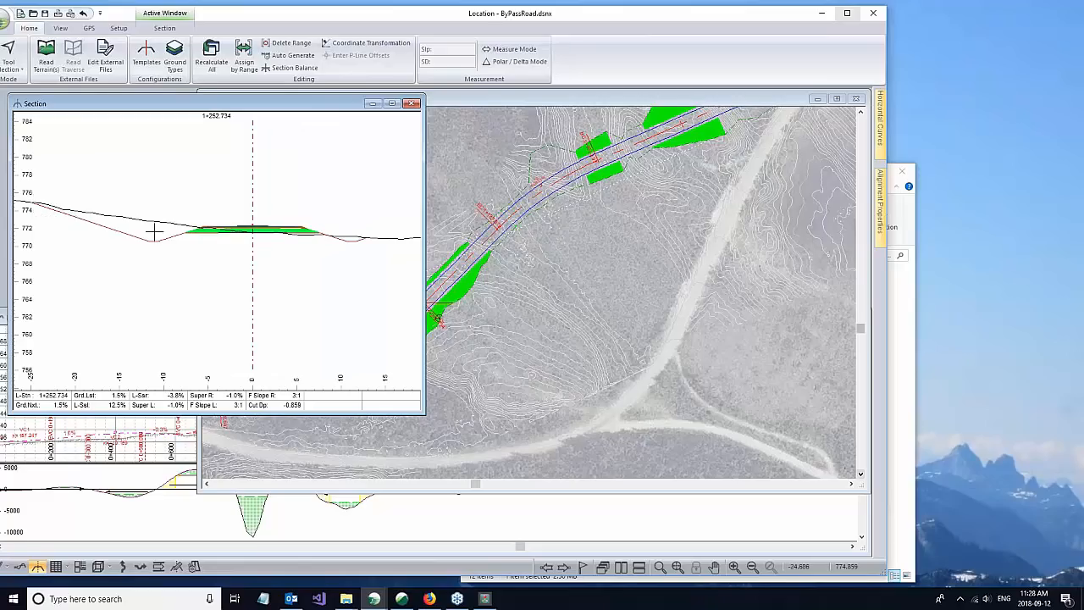
click(457, 222)
mouse_move(418, 354)
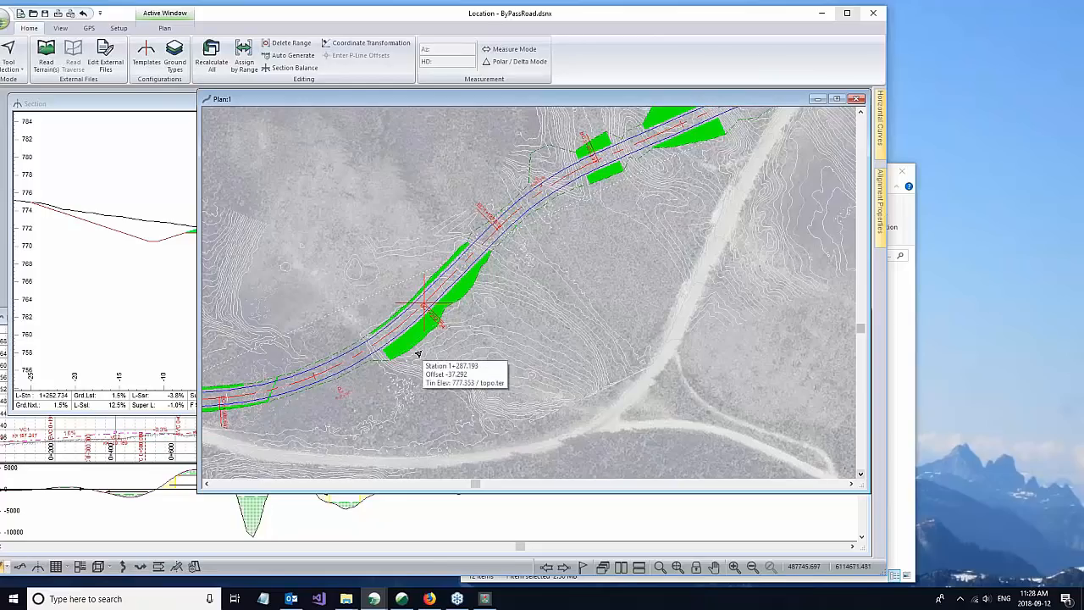
Step: Switch the plan shading type to Attribute and keep Grade as the selected attribute field
right_click(647, 208)
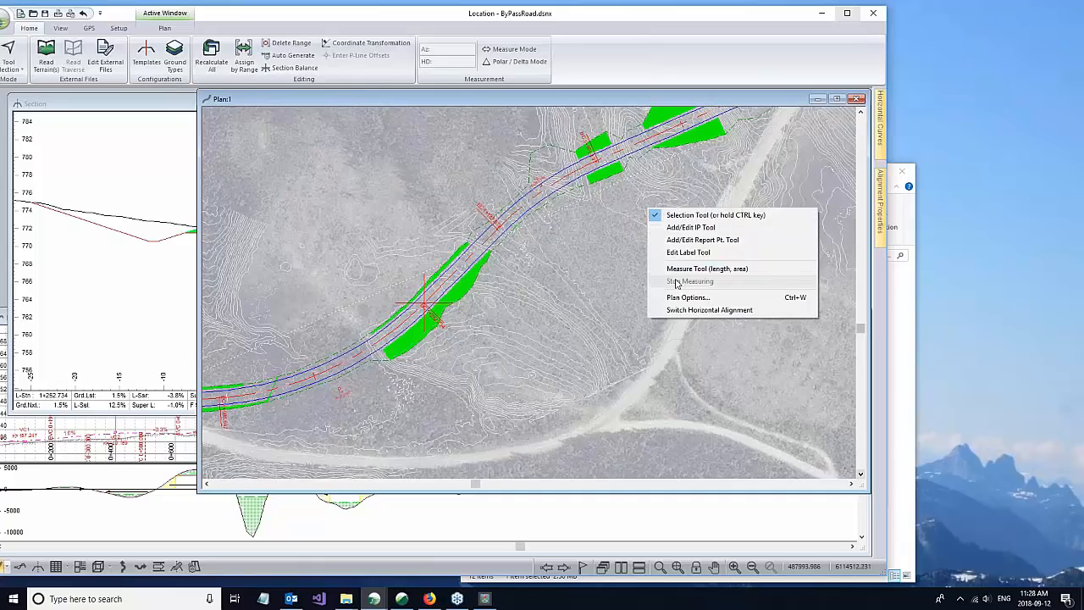
click(678, 297)
click(523, 353)
click(322, 289)
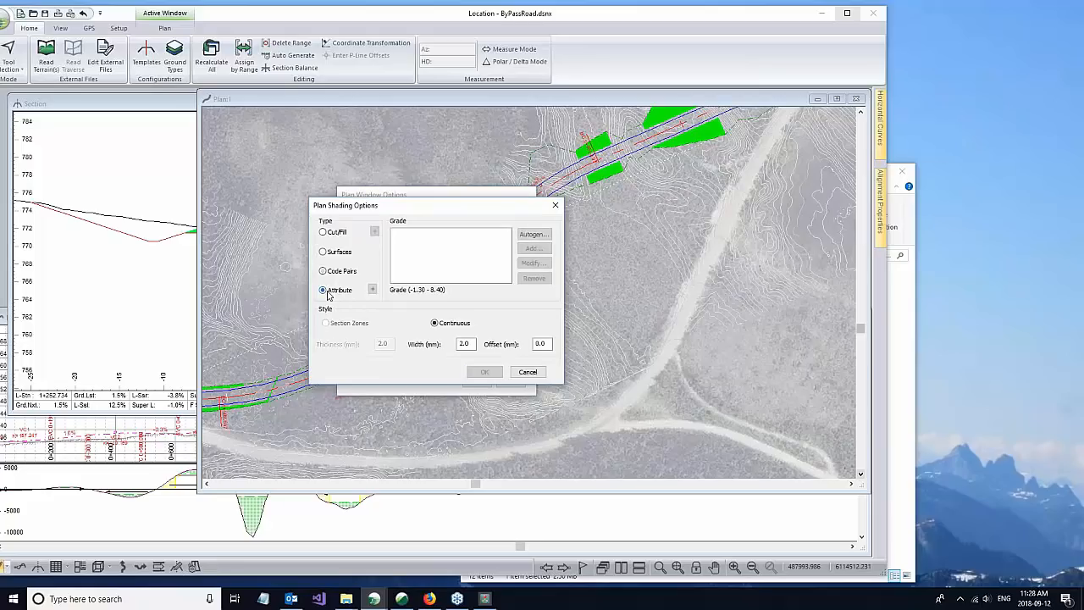
click(373, 290)
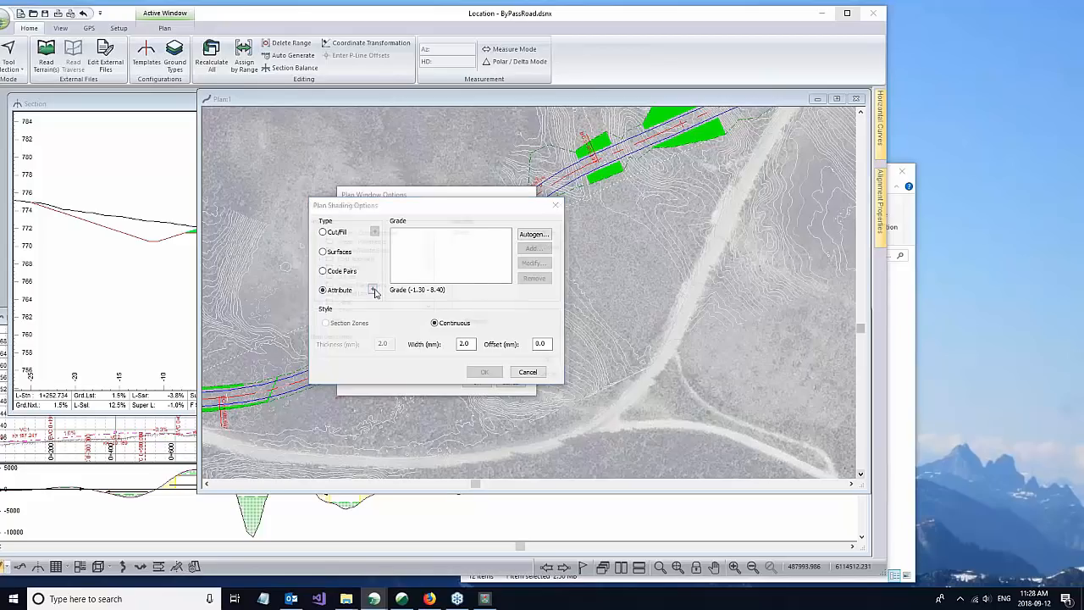
drag(431, 254, 433, 288)
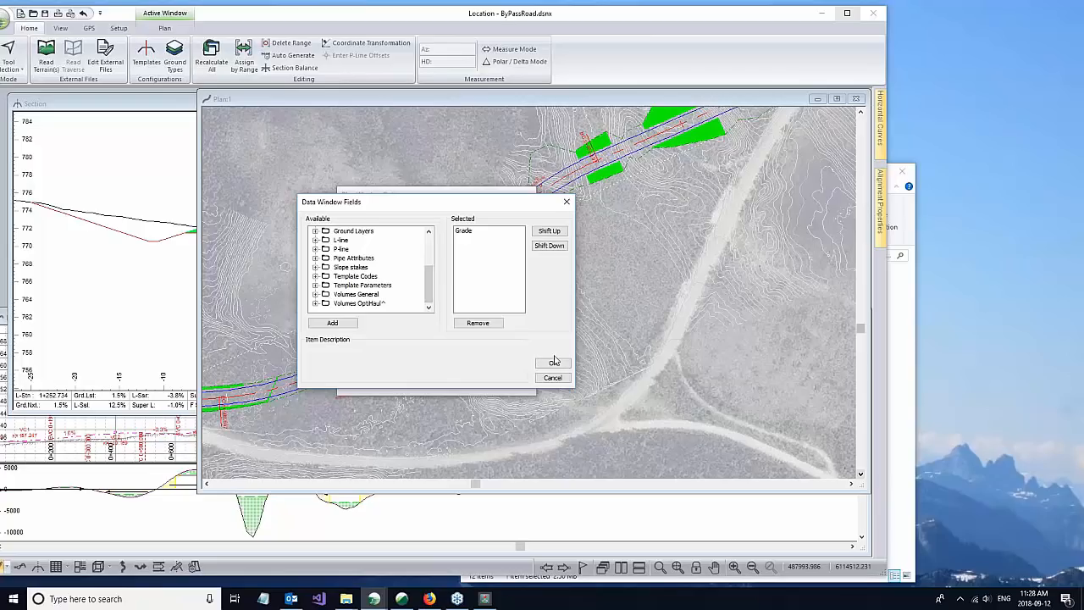
click(463, 231)
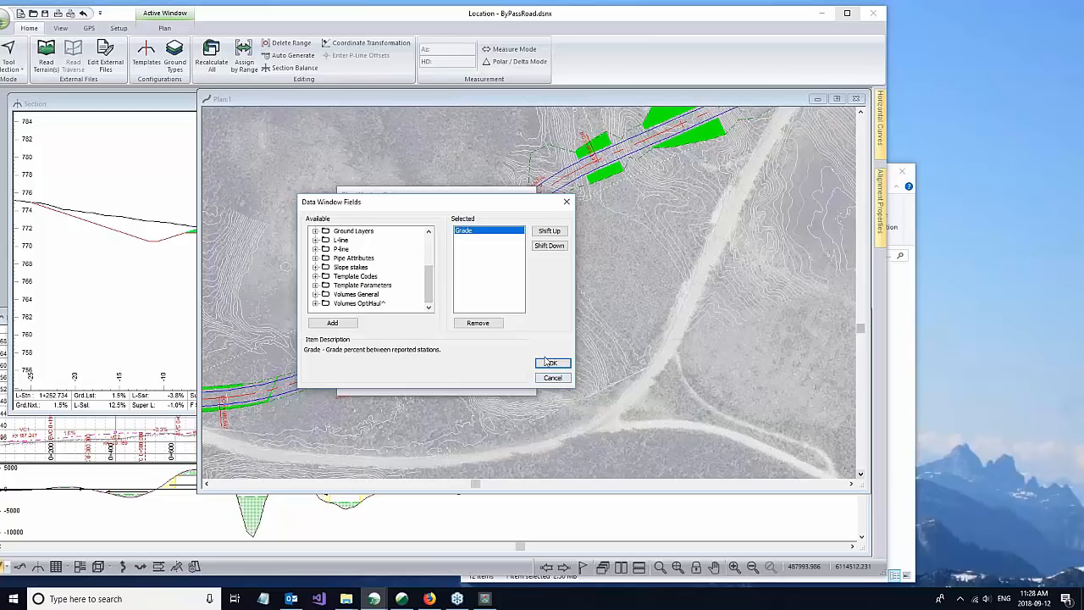
click(548, 364)
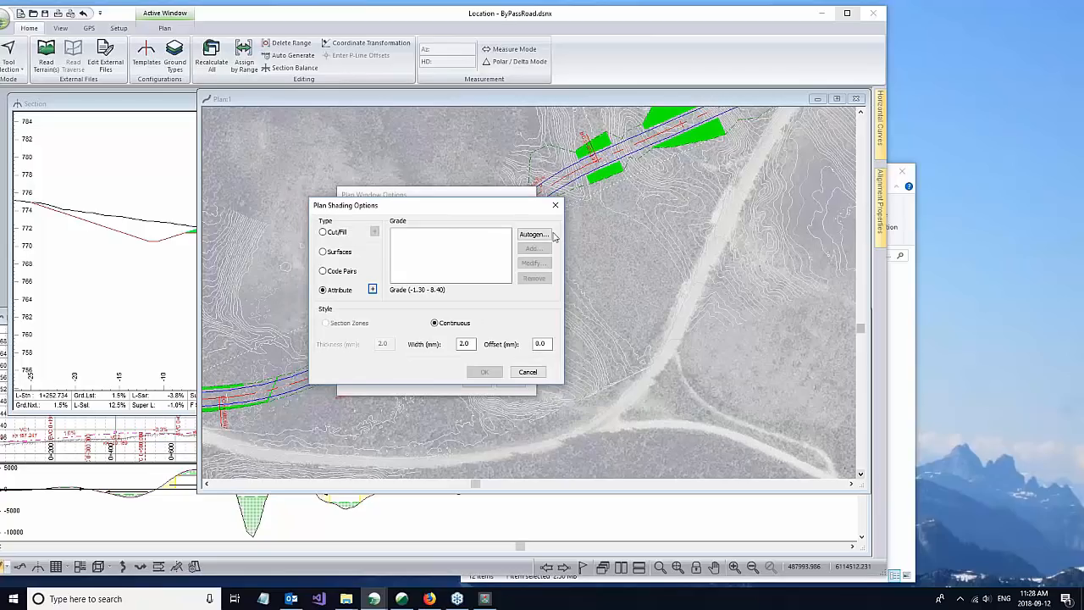
Step: Autogenerate 5 grade shading intervals ranging from yellow at -1.30 to black at 8.40 and apply the shading to the plan
click(533, 235)
text(5)
click(387, 254)
click(399, 277)
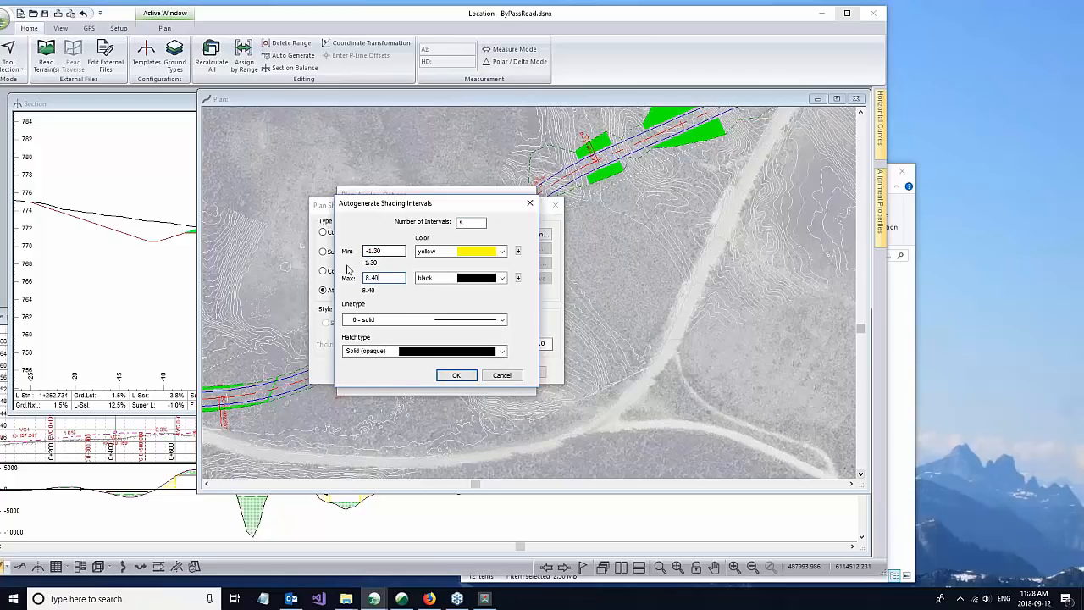
click(458, 376)
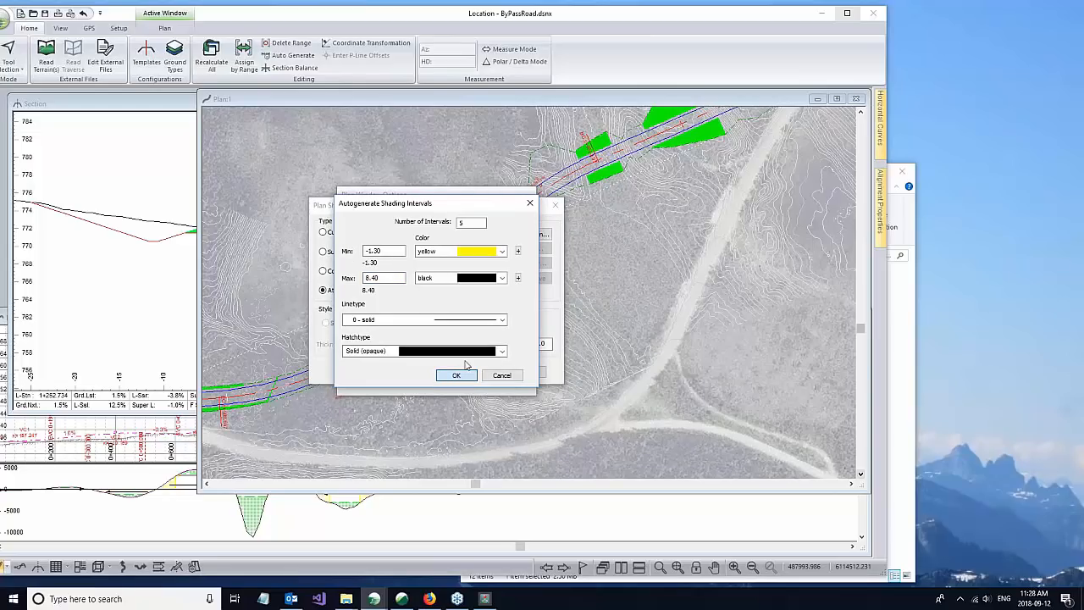
click(455, 378)
click(483, 372)
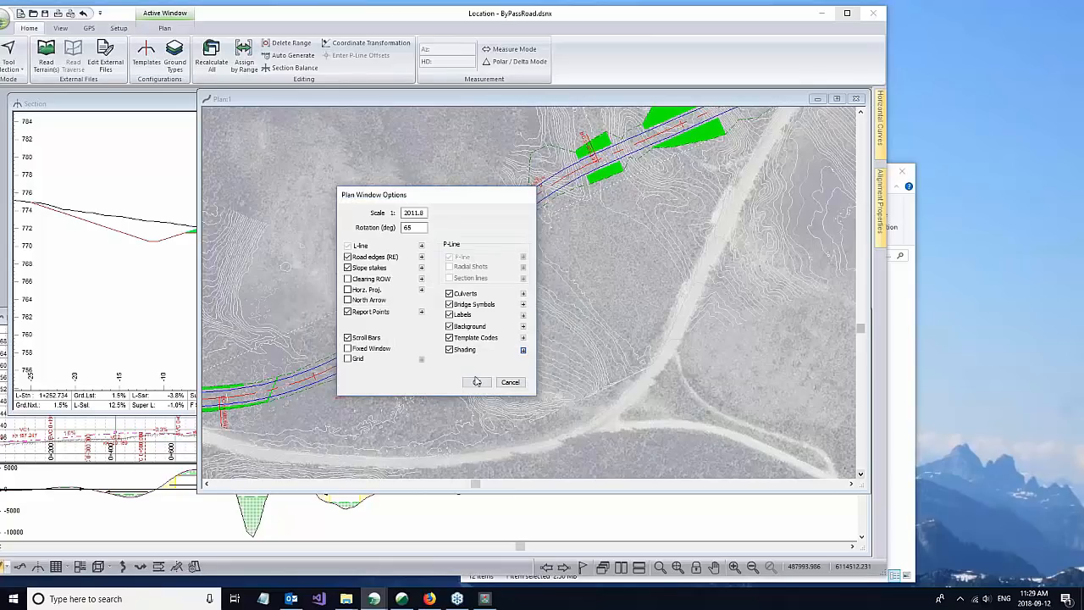
click(475, 381)
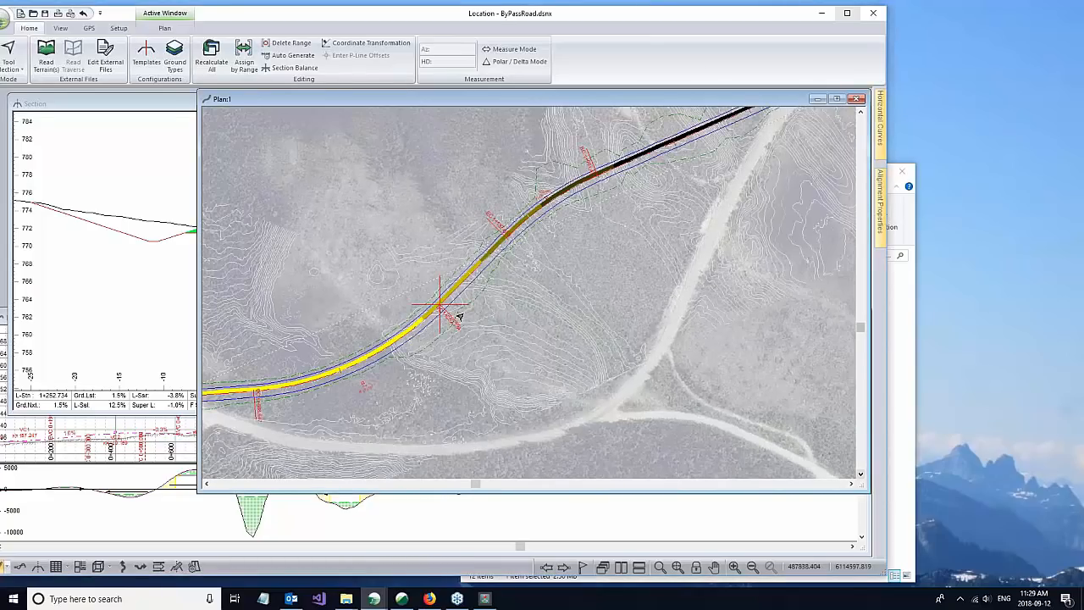
Step: Make station 1+360.000 current on the shaded road and shorten the Plan window to uncover the Profile window
scroll(438, 310, down, 1)
scroll(438, 311, up, 1)
click(367, 363)
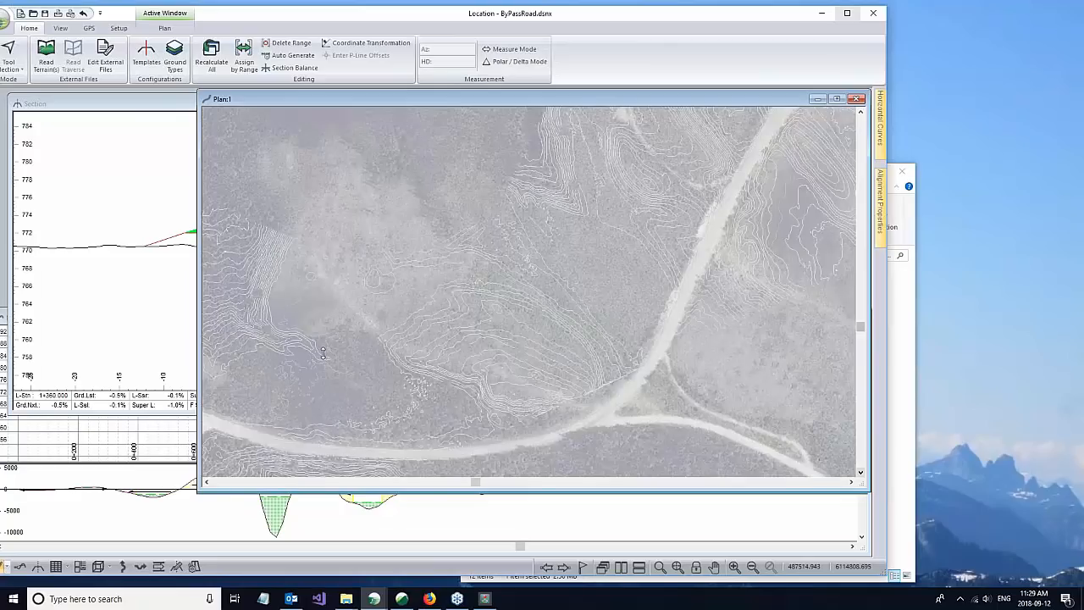
drag(326, 491, 327, 302)
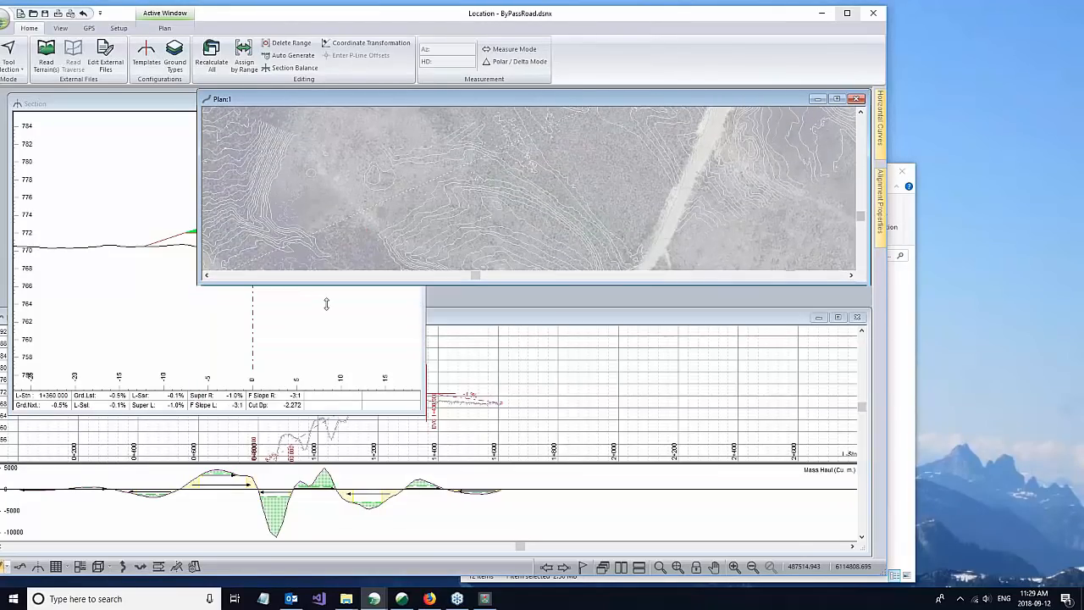
click(461, 321)
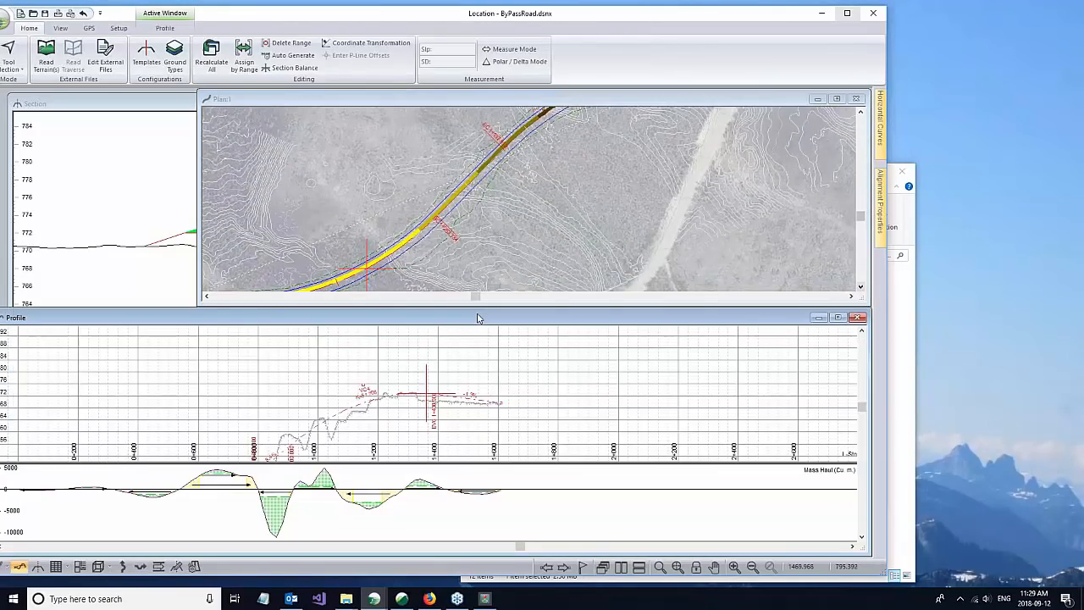
Step: Examine the grade shading along the road in plan against the vertical alignment in the Profile window
scroll(488, 178, down, 2)
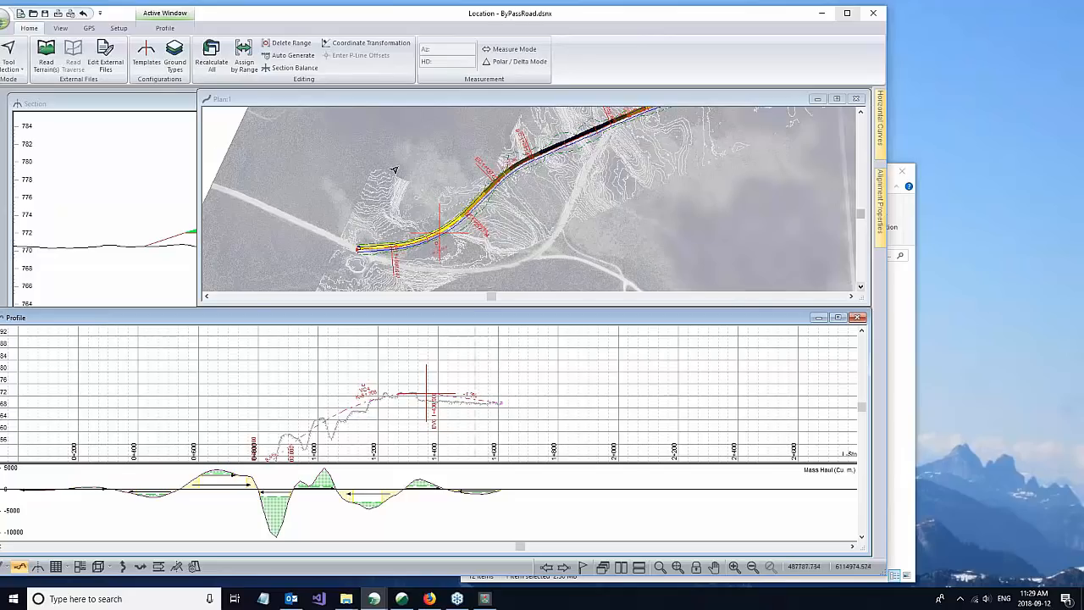
scroll(462, 187, up, 1)
scroll(515, 184, up, 1)
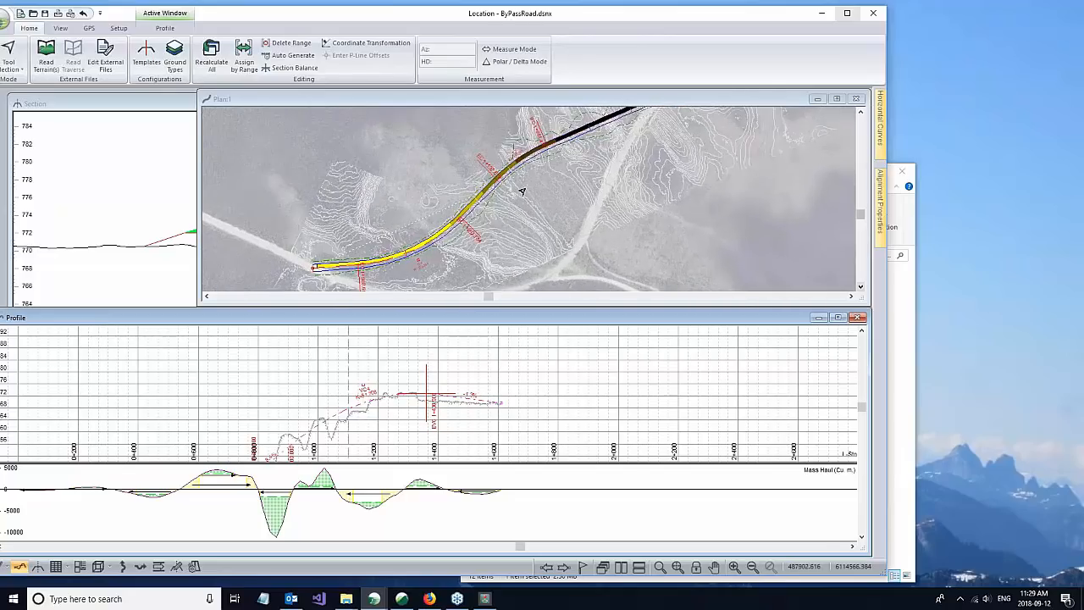
mouse_move(501, 156)
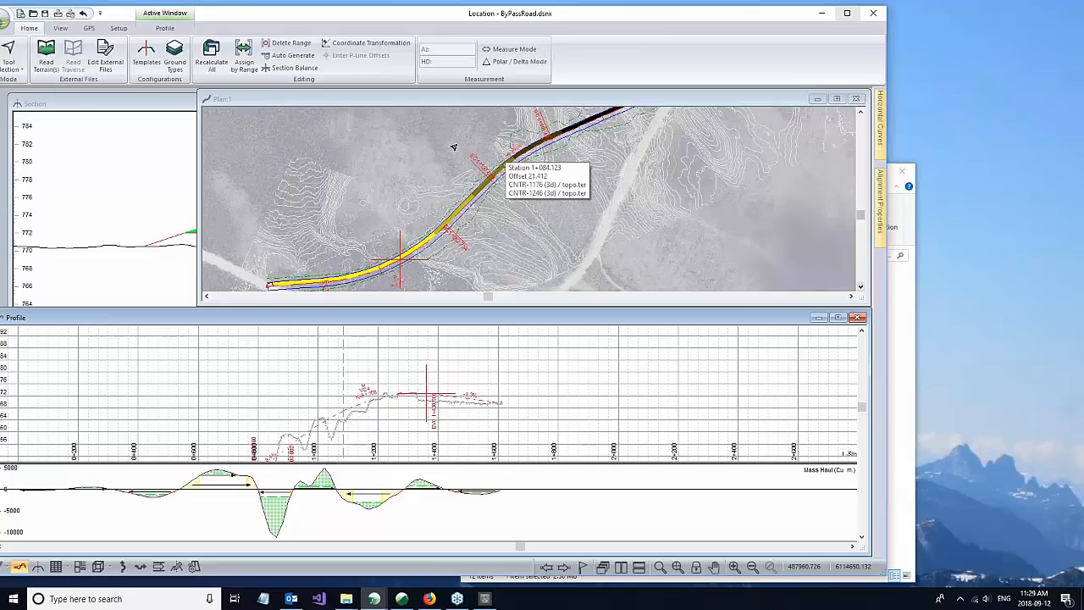
right_click(722, 254)
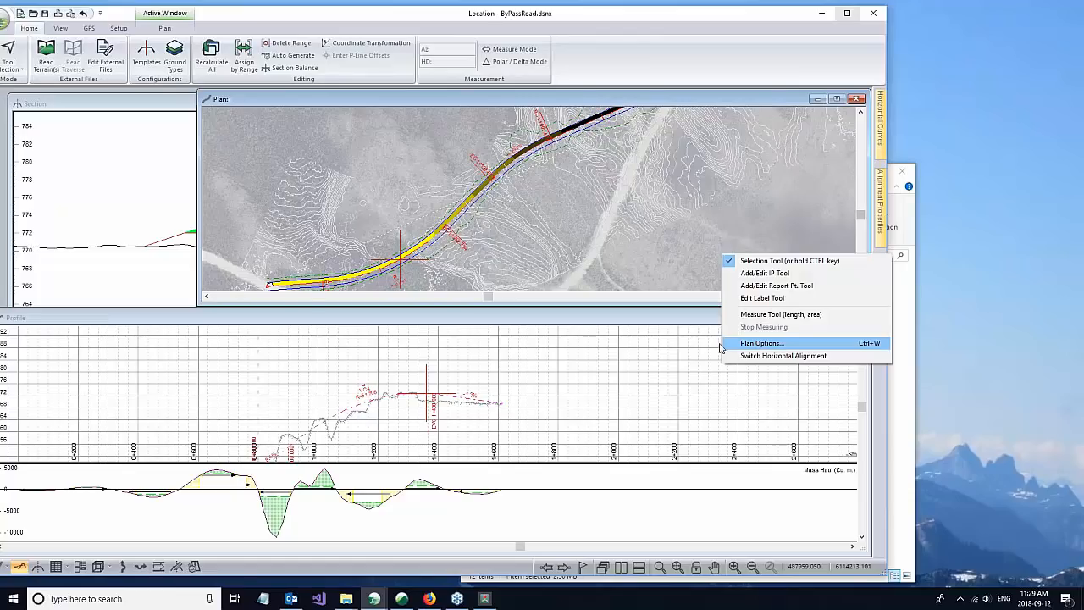
click(430, 101)
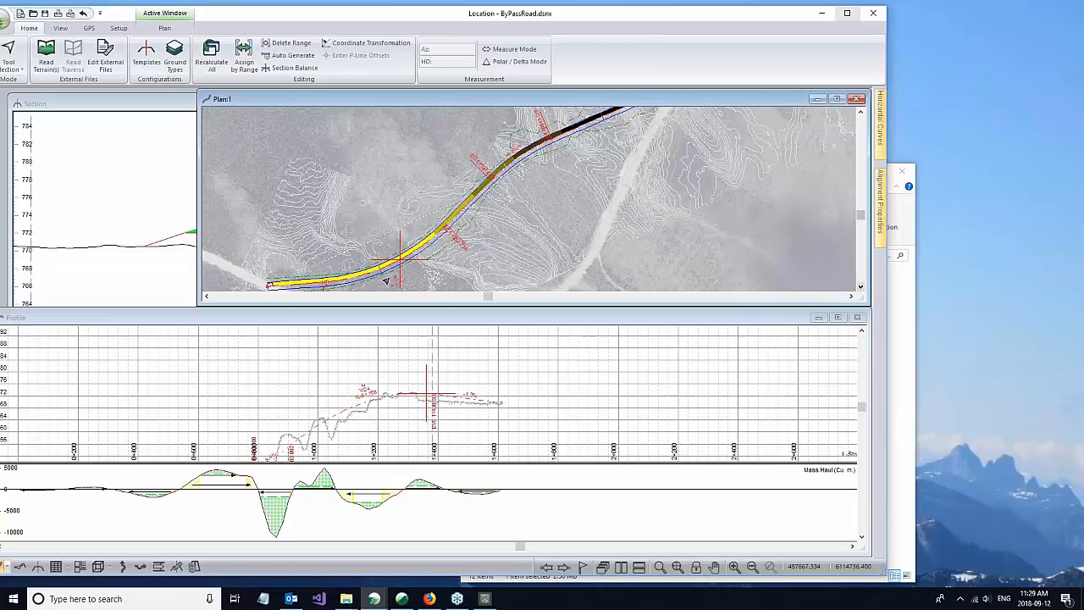
mouse_move(417, 254)
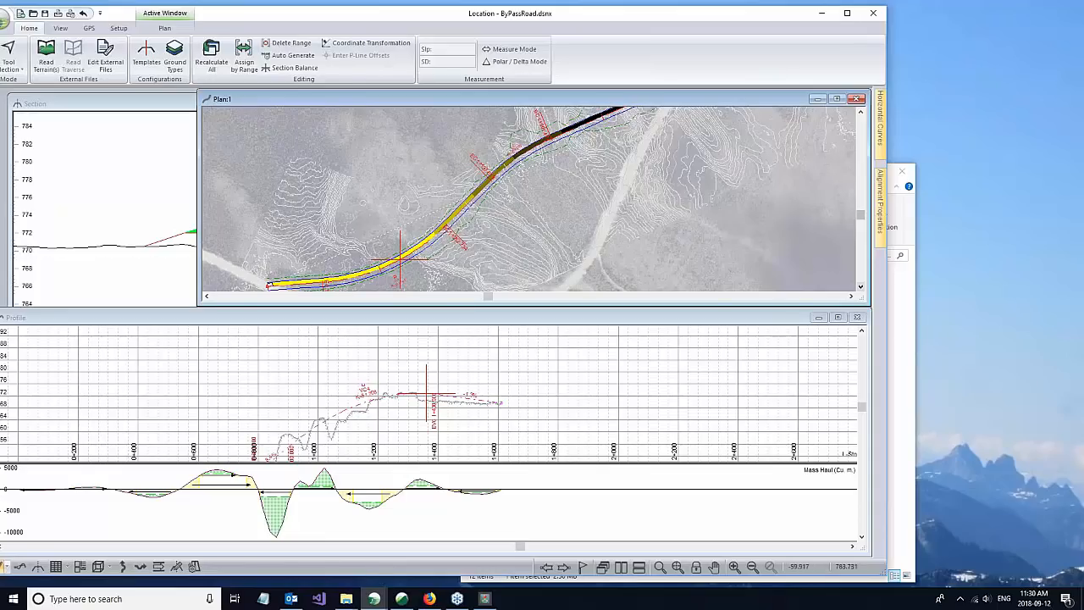
Step: Narrow the Plan window to uncover more of the Section window, keeping the shaded road in view
drag(200, 162, 349, 163)
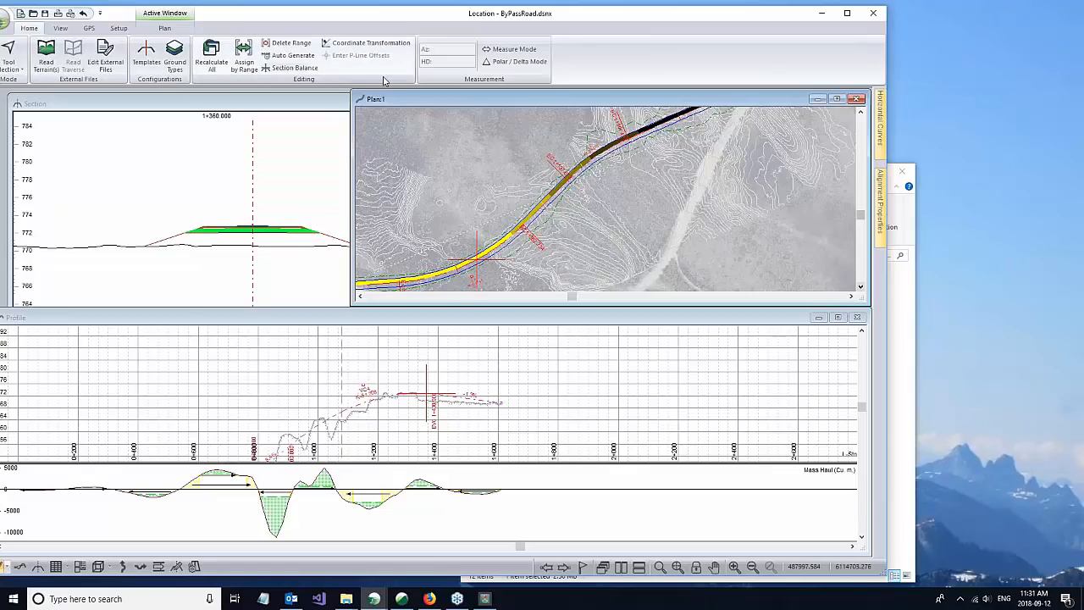
scroll(453, 229, up, 4)
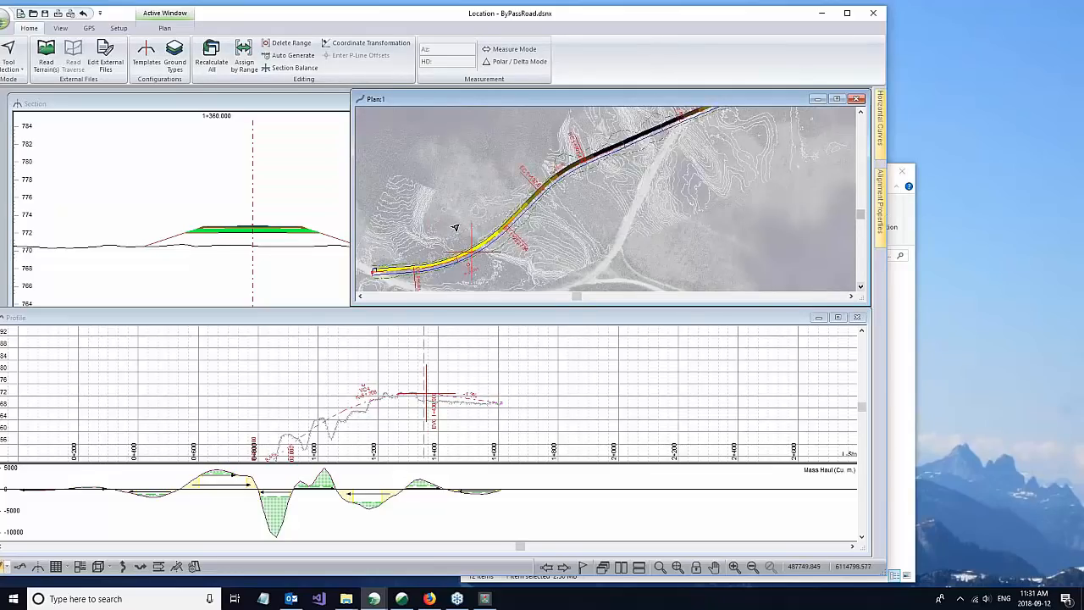